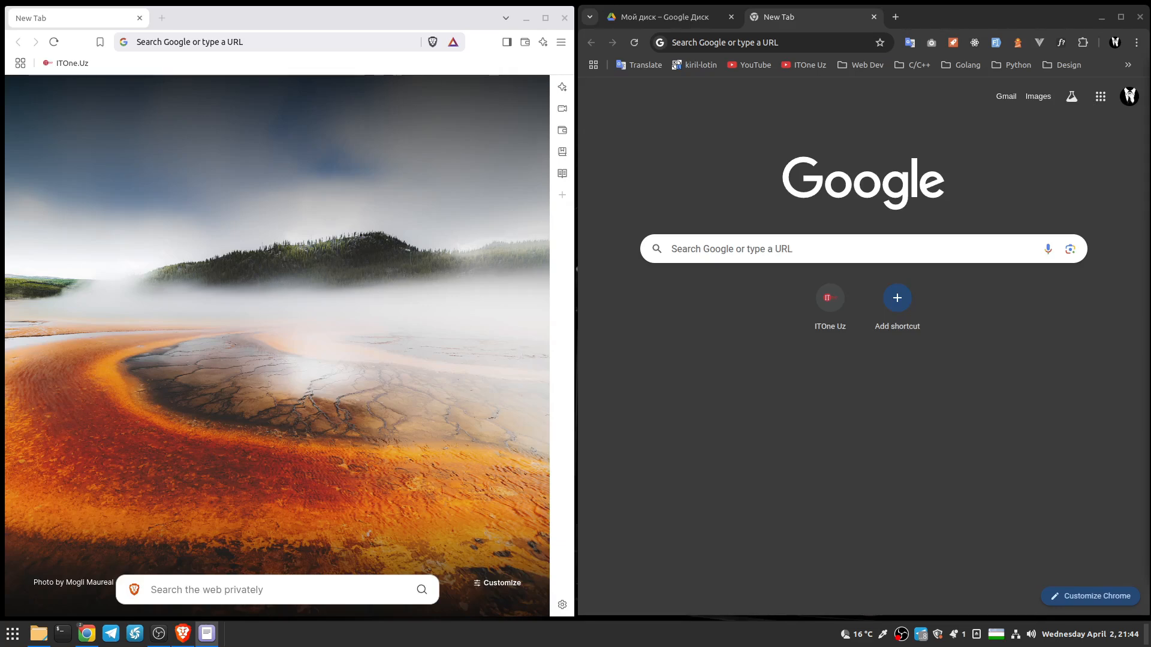
Step: Open Google Drive from the Google apps list in the Chrome window
{"action": "key", "text": "alt+Tab"}
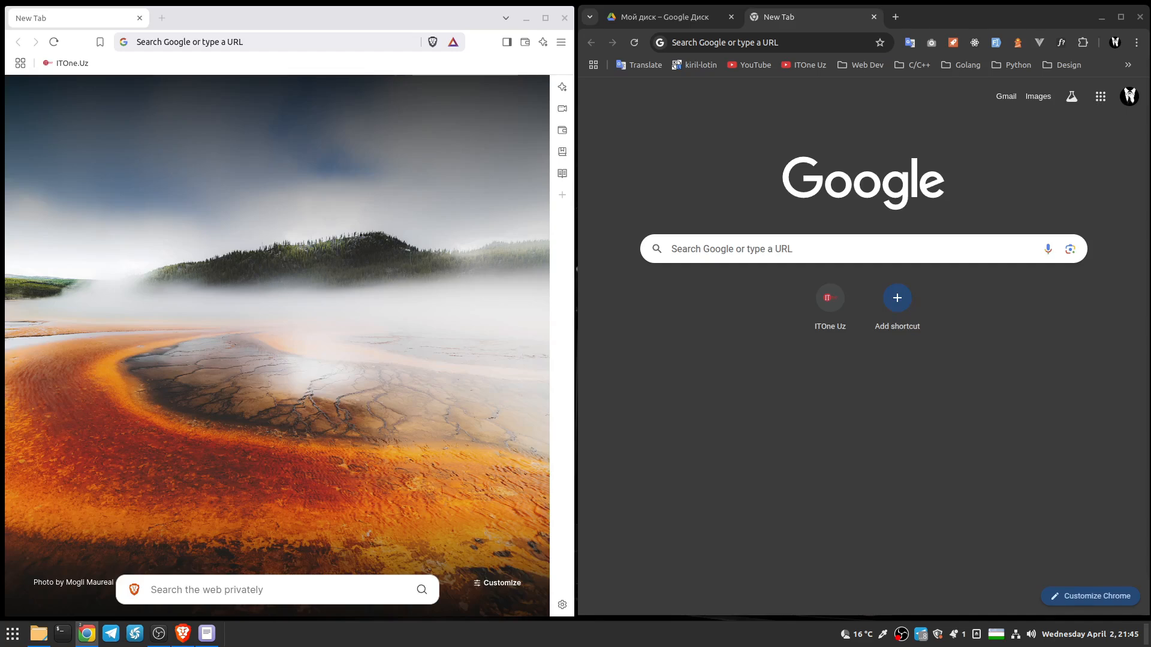
{"action": "left_click", "coordinate": [826, 102]}
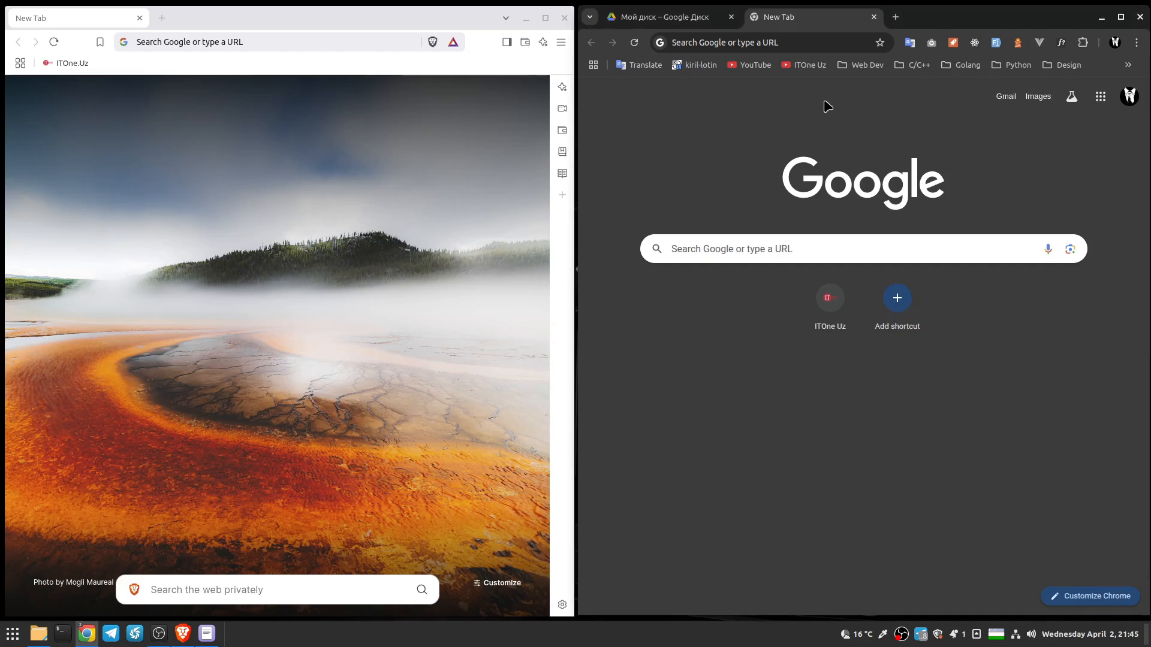
{"action": "left_click", "coordinate": [1100, 97]}
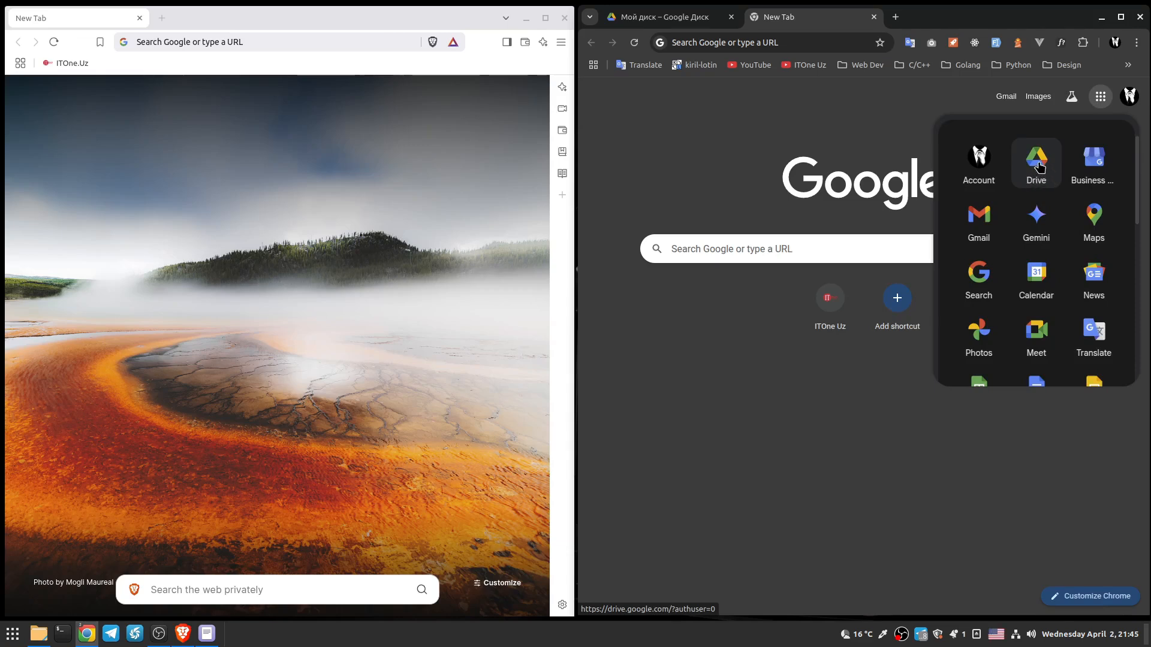
{"action": "left_click", "coordinate": [1038, 167]}
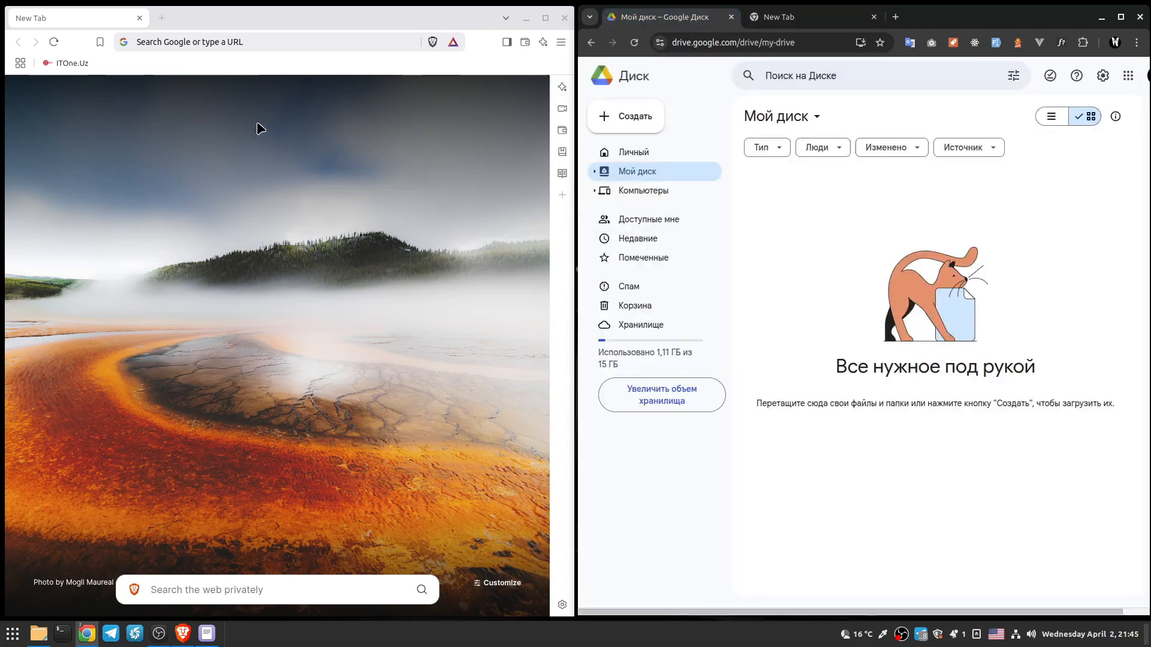
Step: Switch to the Brave browser window, search for google drive and open the Google Drive sign-in result
{"action": "left_click", "coordinate": [188, 41]}
{"action": "left_click", "coordinate": [170, 64]}
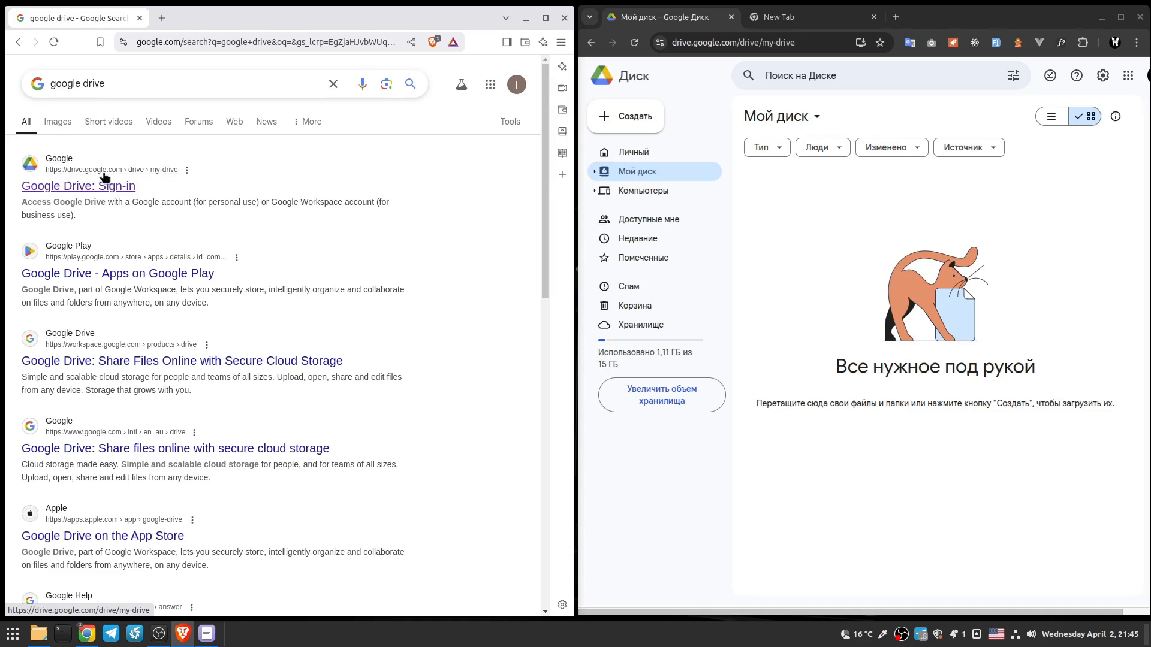
{"action": "left_click", "coordinate": [115, 187]}
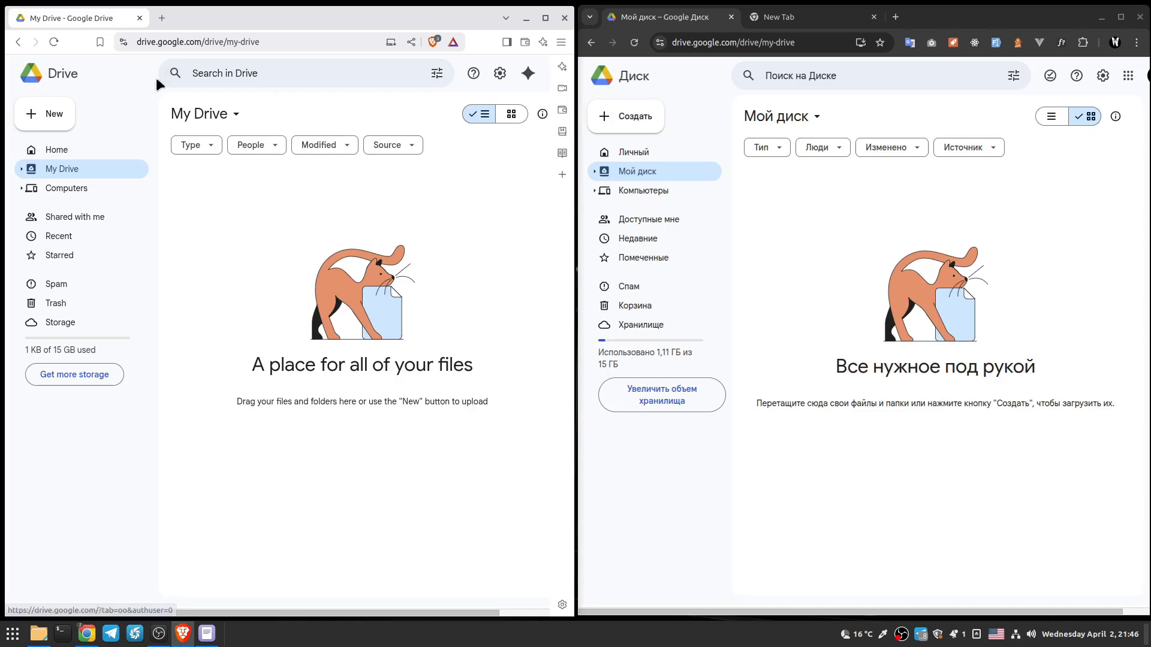
Step: Examine Drive's advanced search options and compare the grid and list layouts of My Drive
{"action": "left_click", "coordinate": [239, 75]}
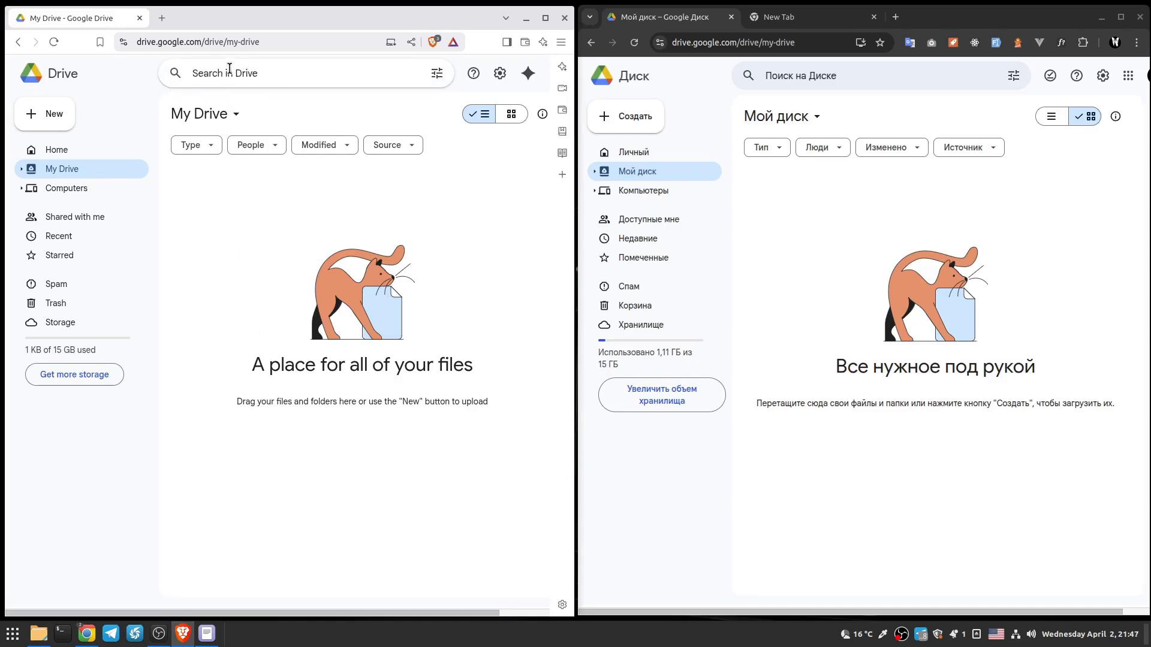
{"action": "left_click", "coordinate": [436, 74]}
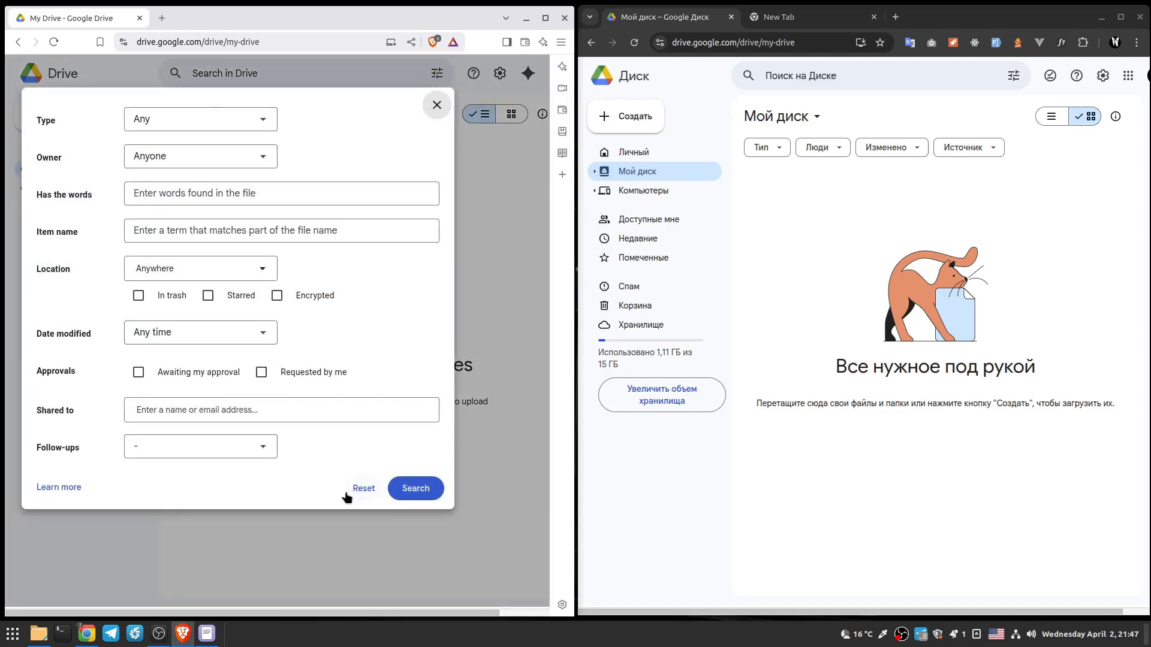
{"action": "left_click", "coordinate": [437, 106]}
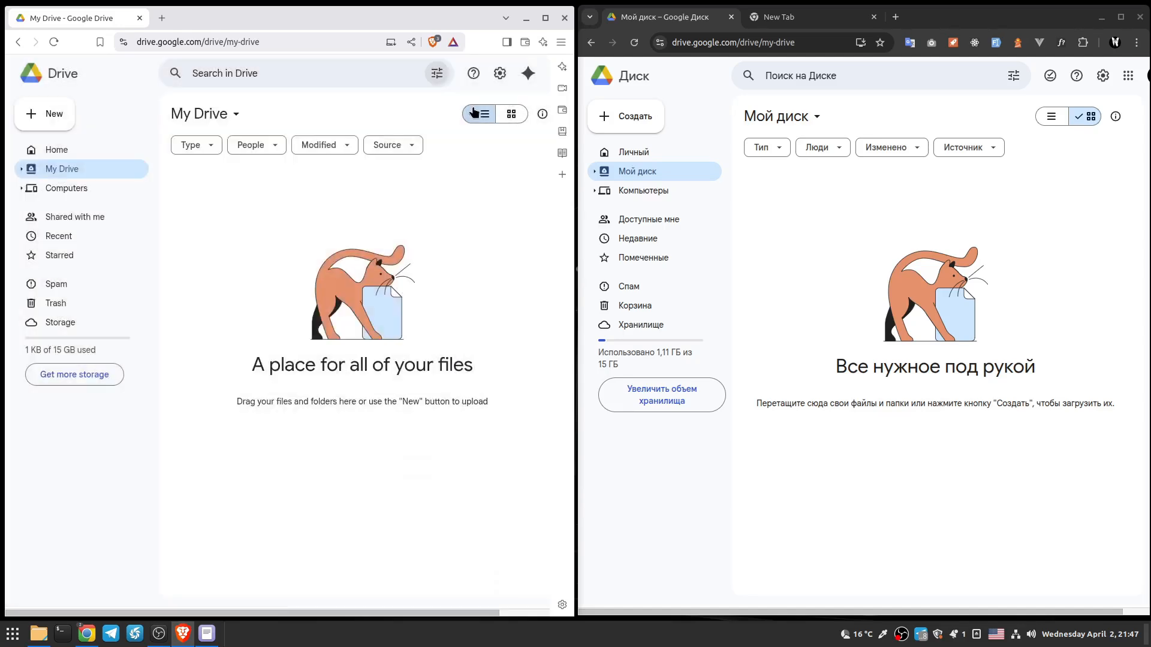
{"action": "left_click", "coordinate": [512, 114]}
{"action": "left_click", "coordinate": [479, 114]}
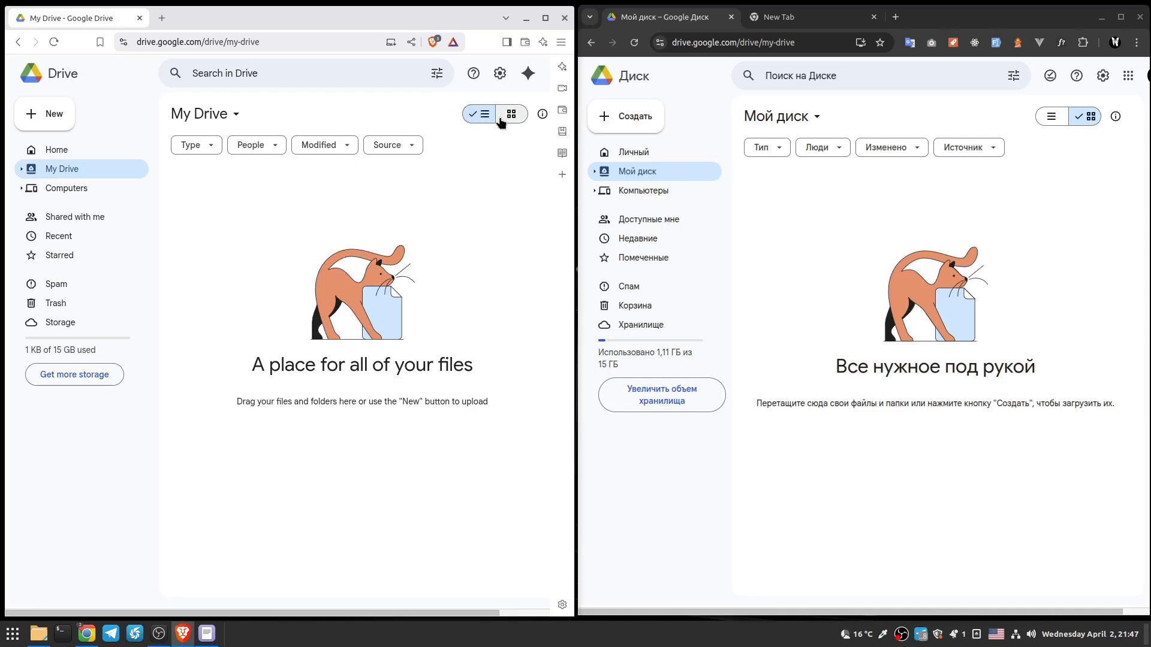
{"action": "left_click", "coordinate": [232, 114]}
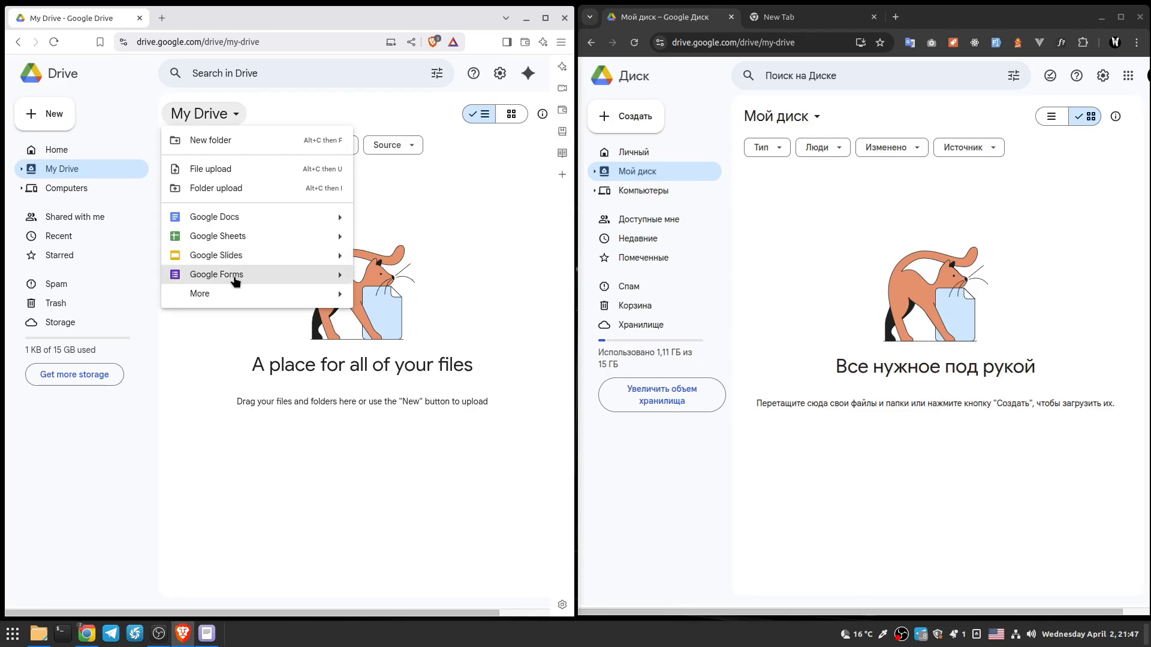
{"action": "left_click", "coordinate": [328, 216]}
{"action": "middle_click", "coordinate": [215, 16]}
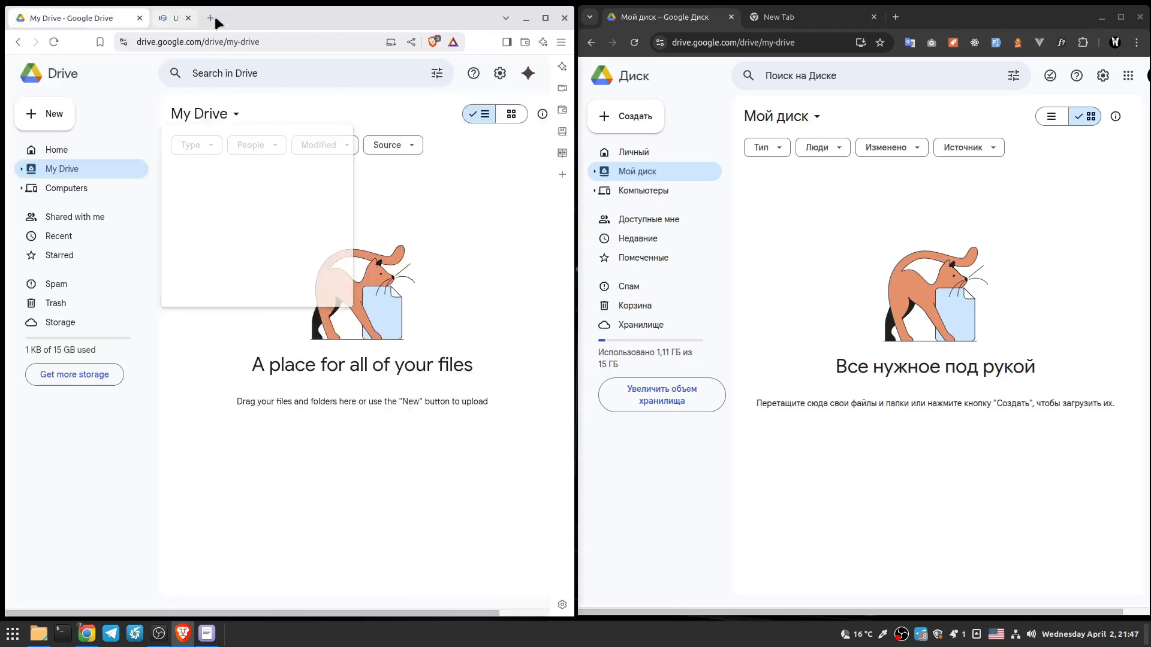
Step: Examine the Type, People, Modified and Source filter options of My Drive without applying any
{"action": "left_click", "coordinate": [209, 145]}
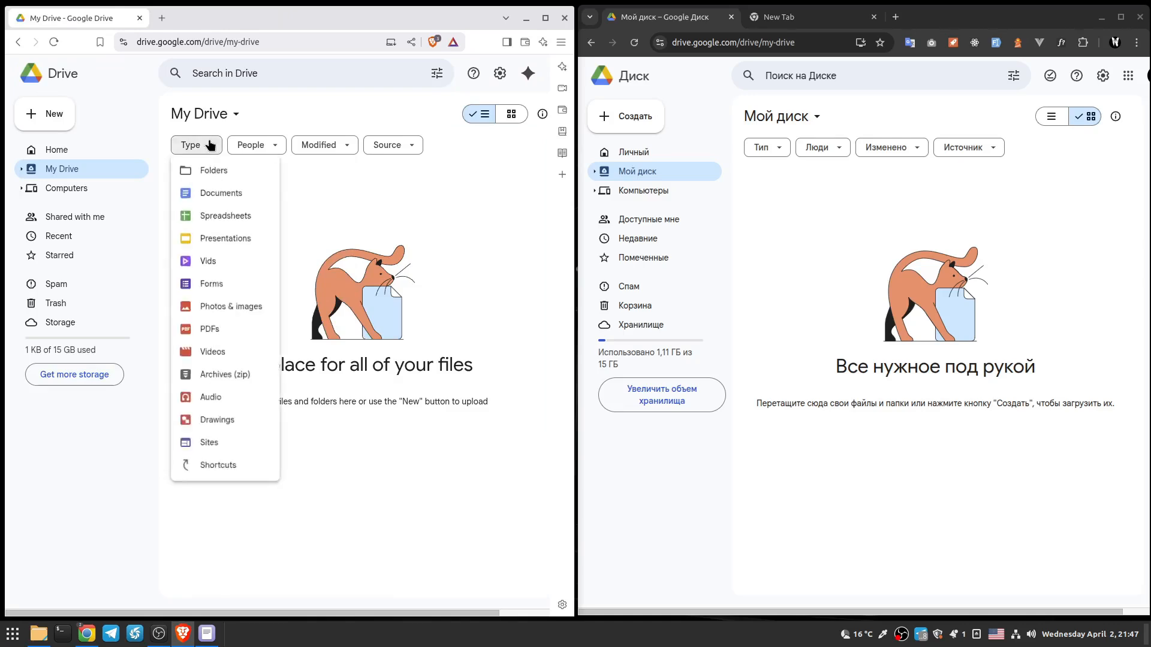
{"action": "left_click", "coordinate": [210, 145]}
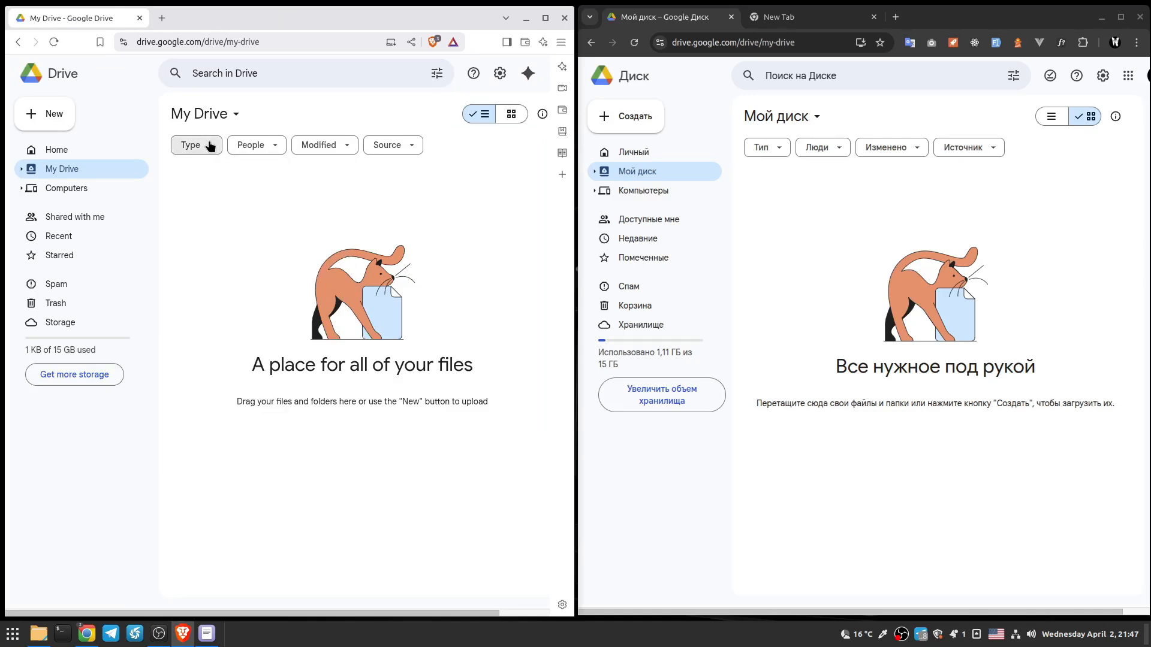
{"action": "left_click", "coordinate": [267, 146]}
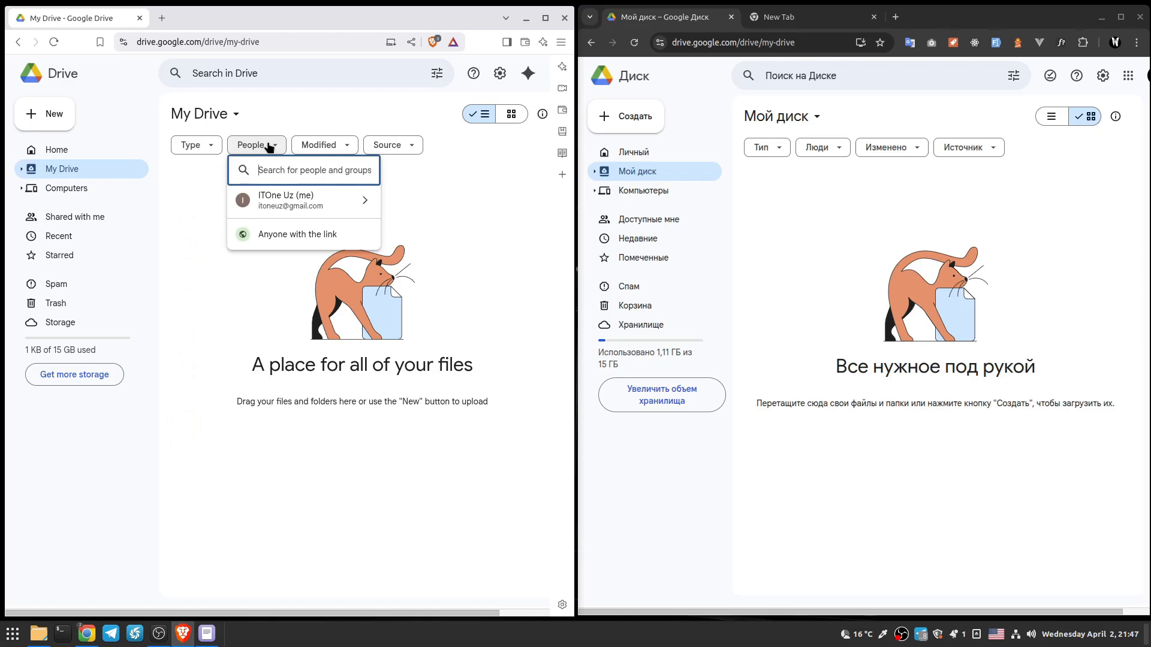
{"action": "left_click", "coordinate": [278, 143]}
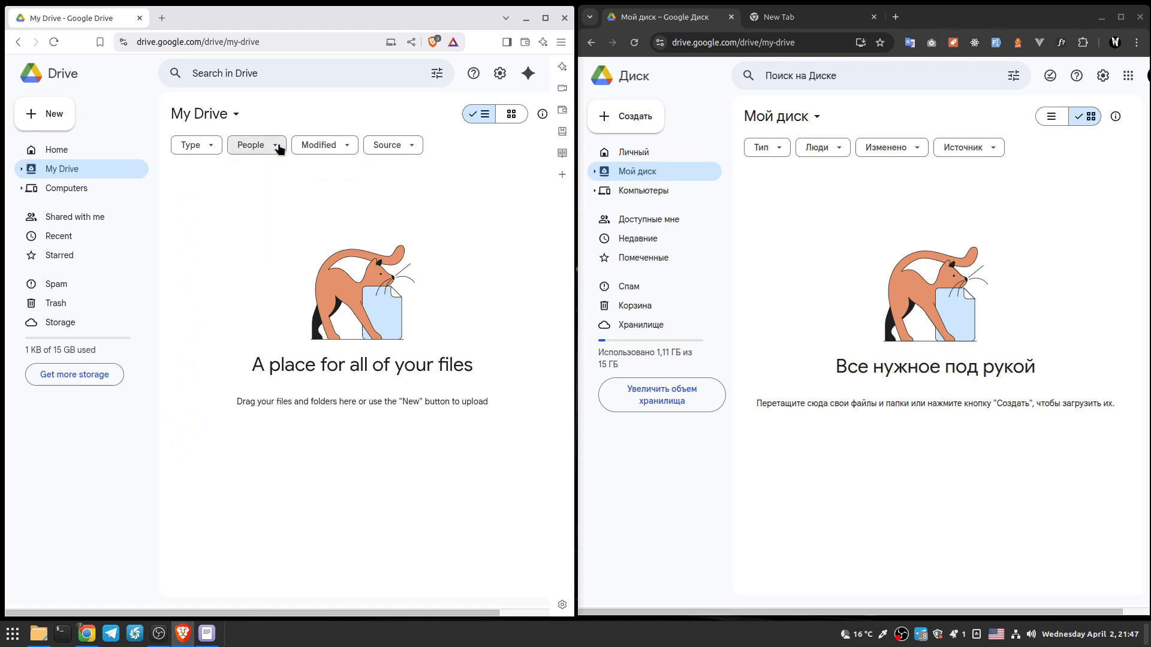
{"action": "left_click", "coordinate": [331, 146]}
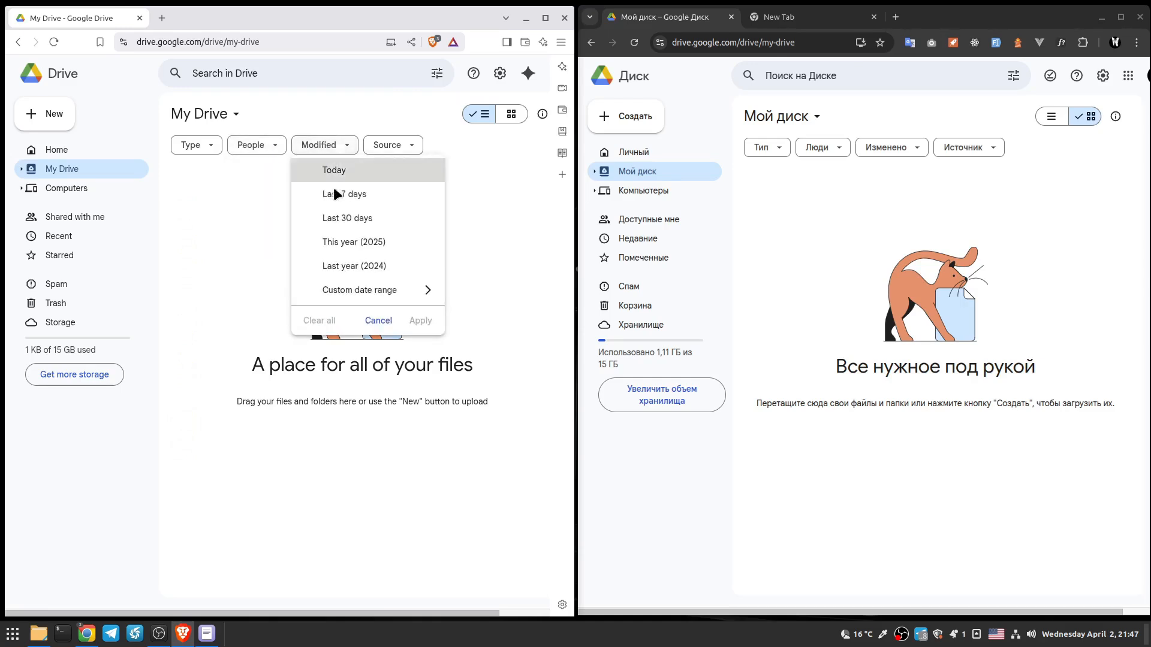
{"action": "left_click", "coordinate": [339, 148]}
{"action": "left_click", "coordinate": [371, 150]}
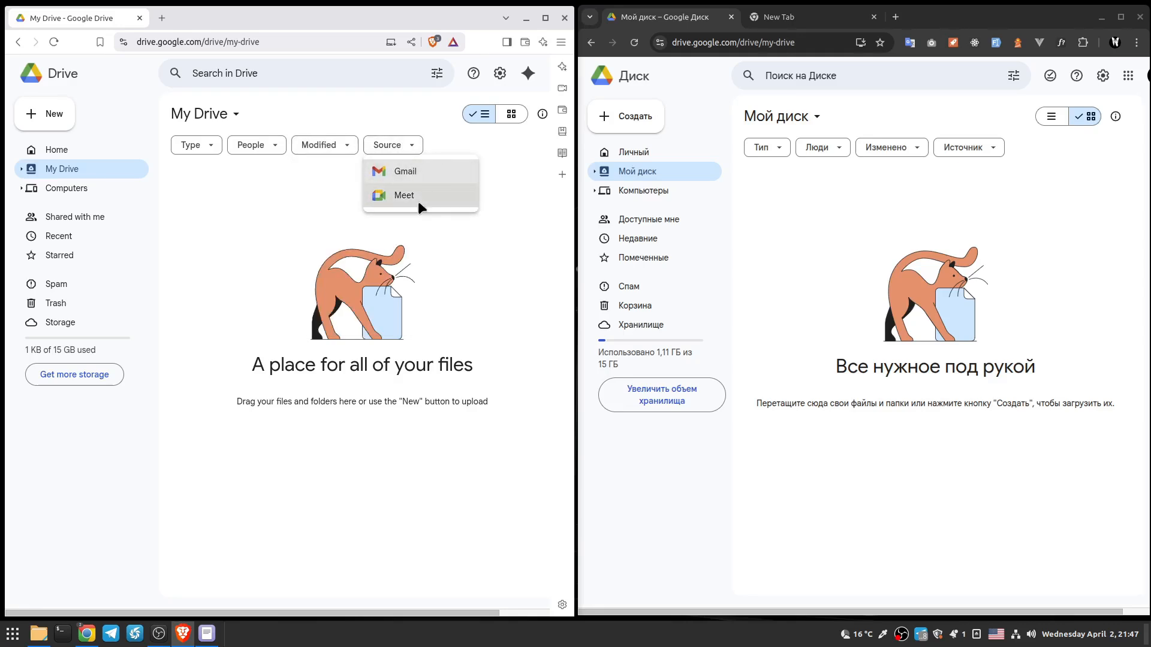
{"action": "left_click", "coordinate": [312, 185]}
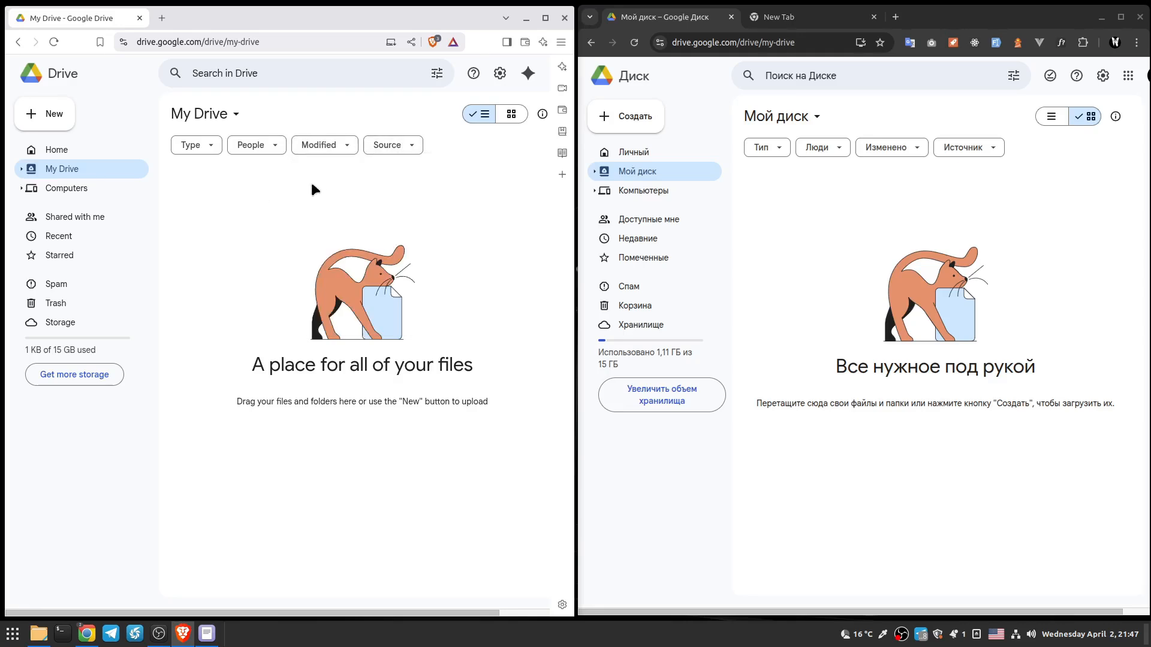
Step: Look through the Home, My Drive, Computers, Shared with me, Recent, Starred and Spam sections of Drive
{"action": "left_click", "coordinate": [57, 150]}
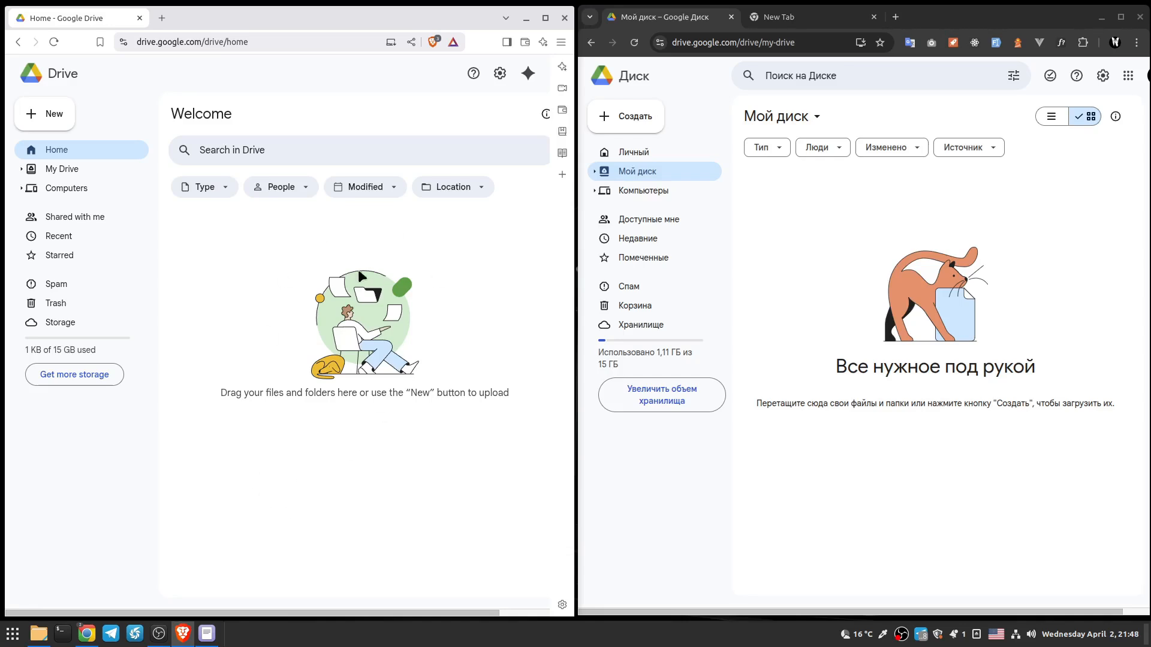
{"action": "left_click", "coordinate": [62, 170]}
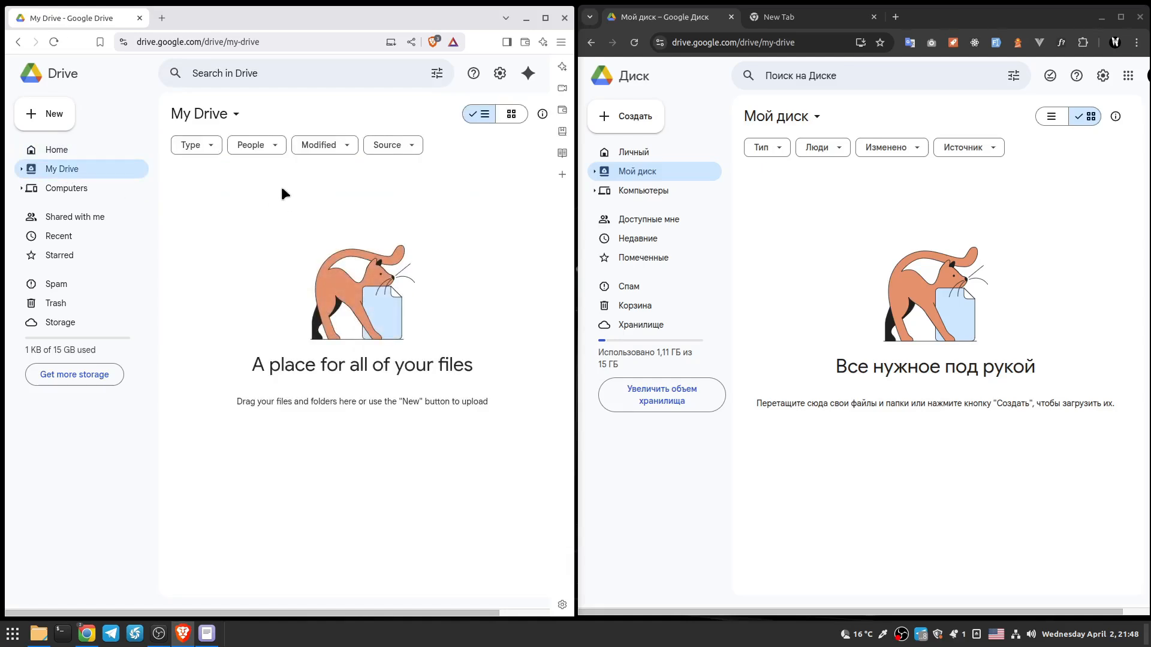
{"action": "left_click", "coordinate": [60, 188]}
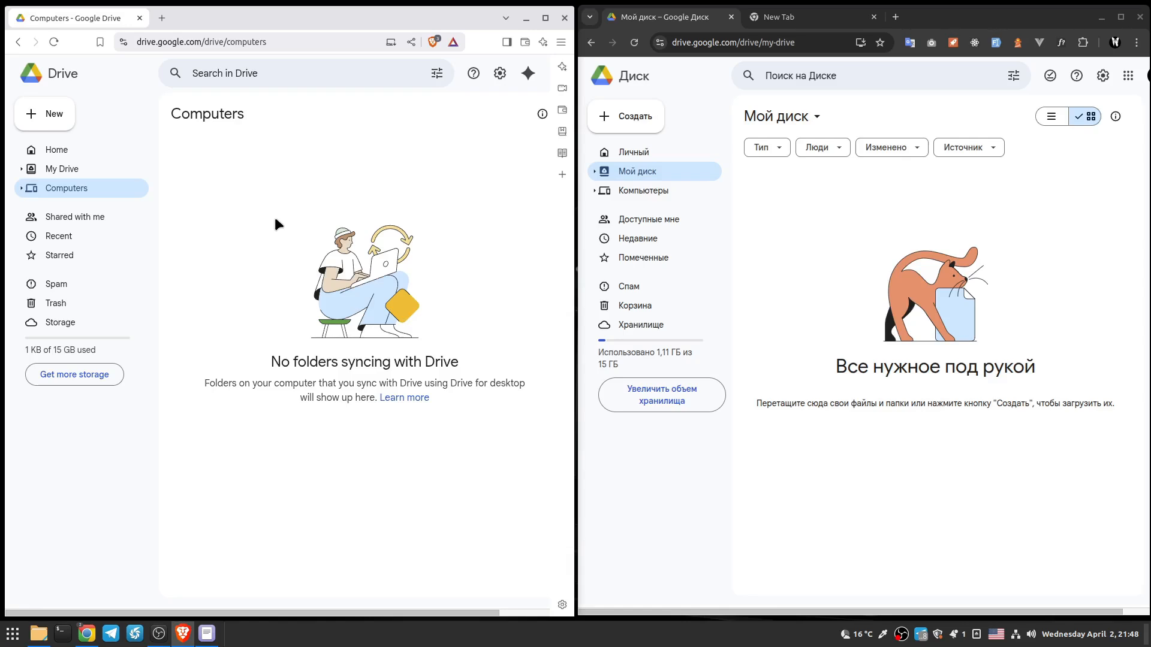
{"action": "left_click", "coordinate": [75, 222]}
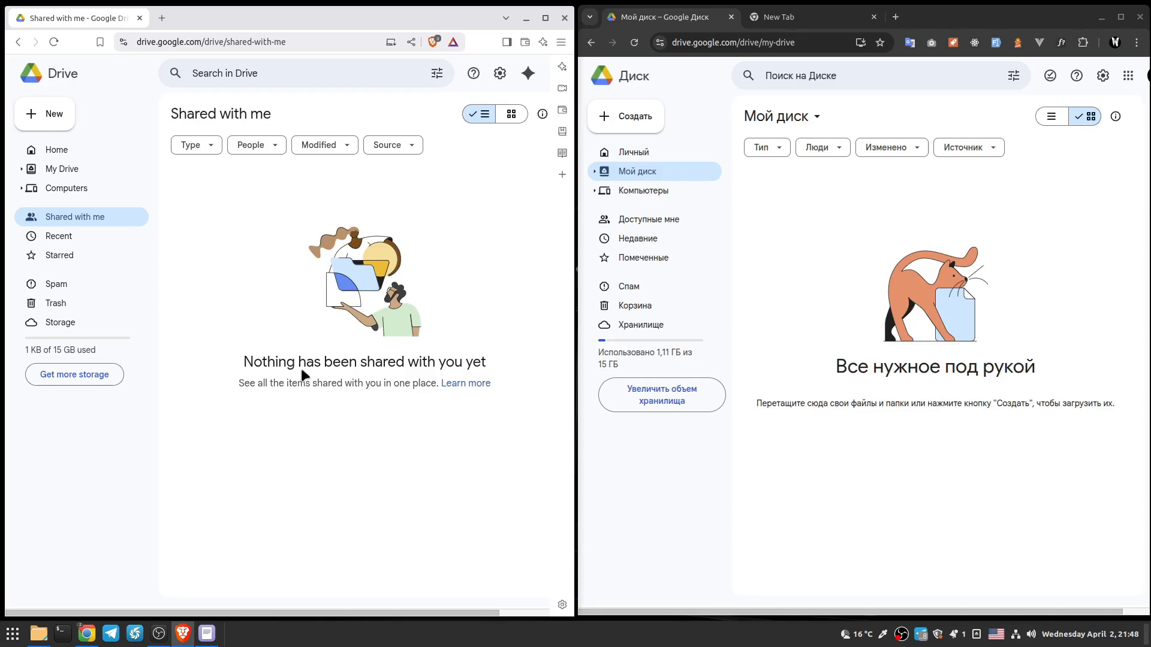
{"action": "left_click", "coordinate": [71, 239]}
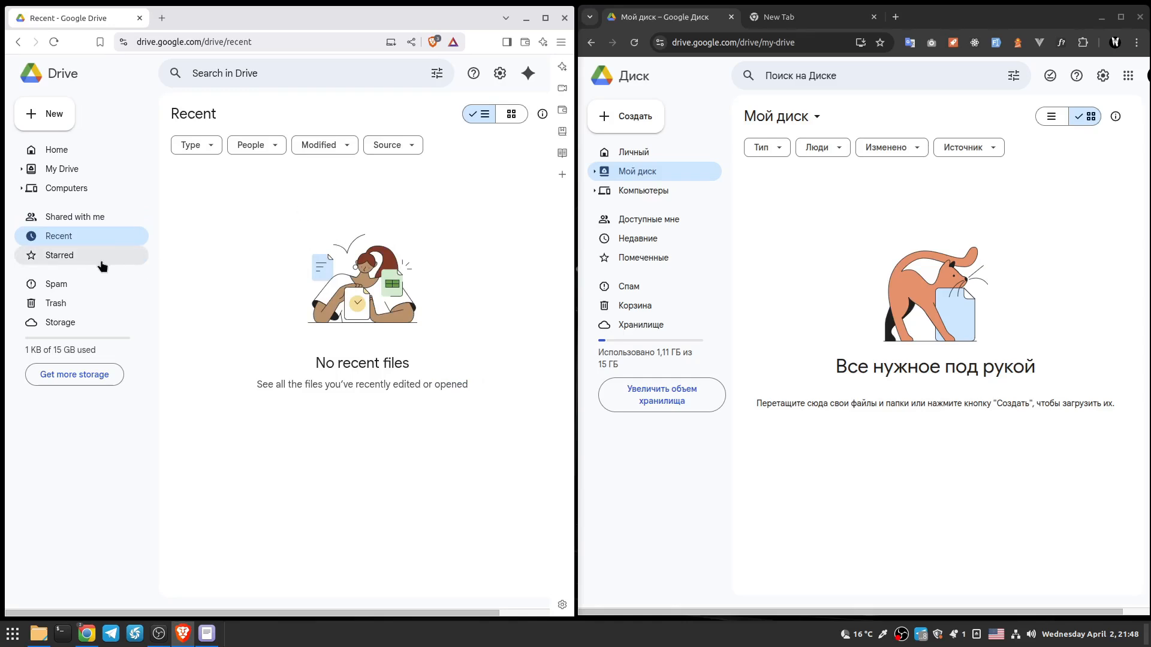
{"action": "left_click", "coordinate": [68, 256]}
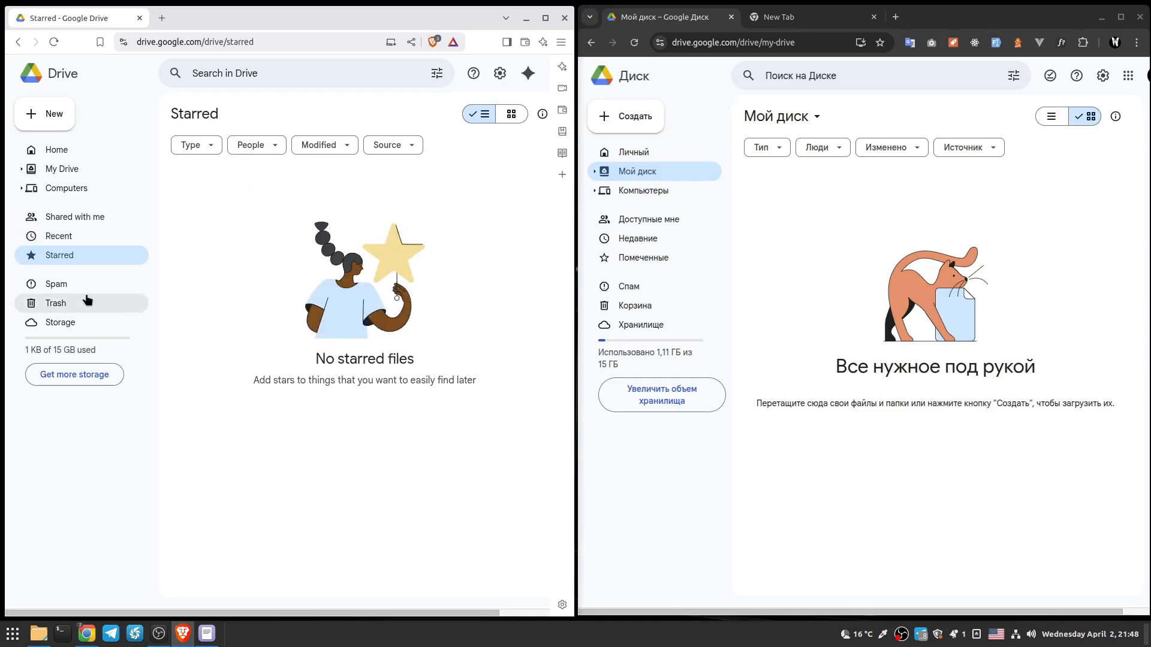
{"action": "left_click", "coordinate": [57, 285]}
Step: Permanently delete the test document from the Trash
{"action": "left_click", "coordinate": [61, 310]}
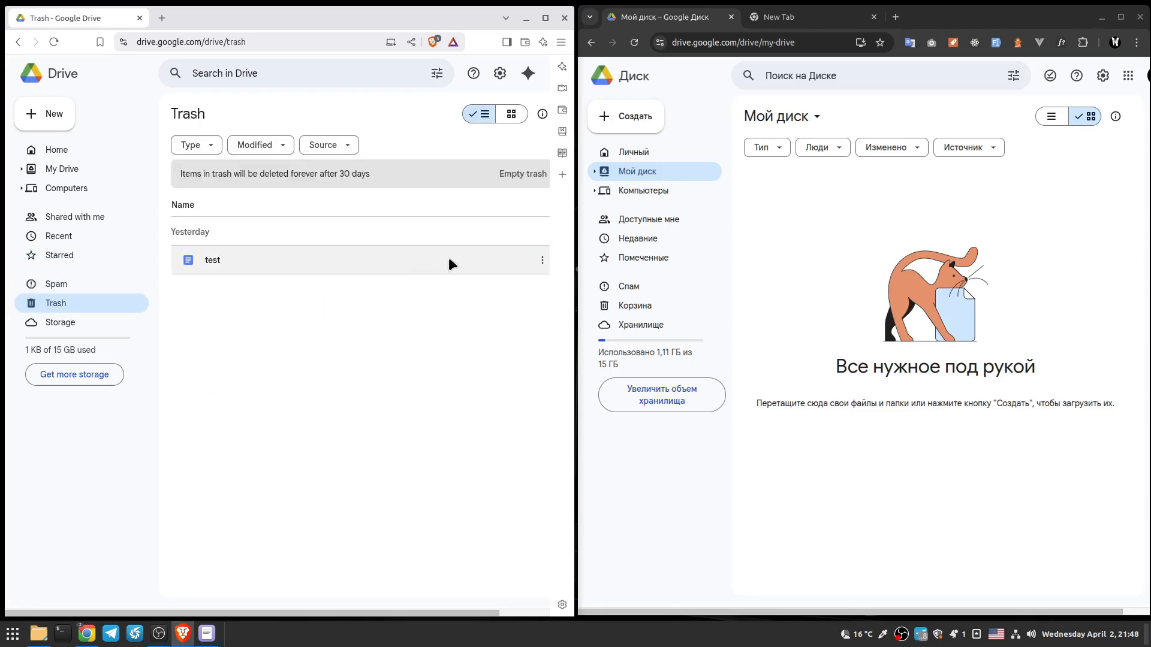
{"action": "left_click", "coordinate": [543, 260]}
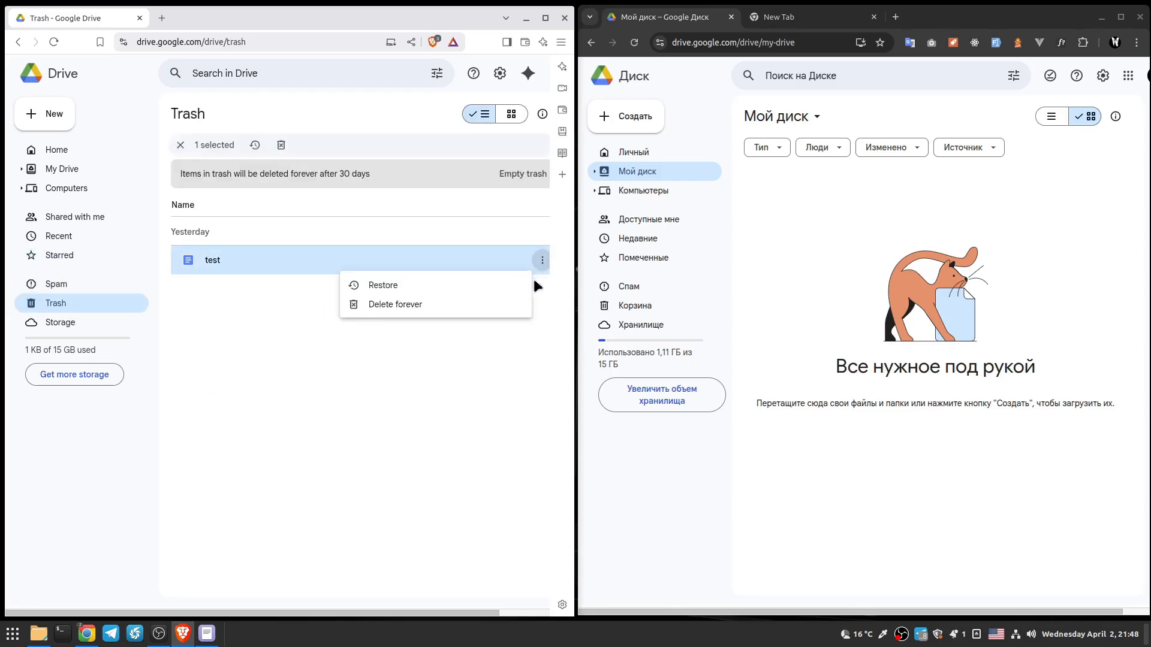
{"action": "left_click", "coordinate": [375, 308]}
{"action": "left_click", "coordinate": [354, 360]}
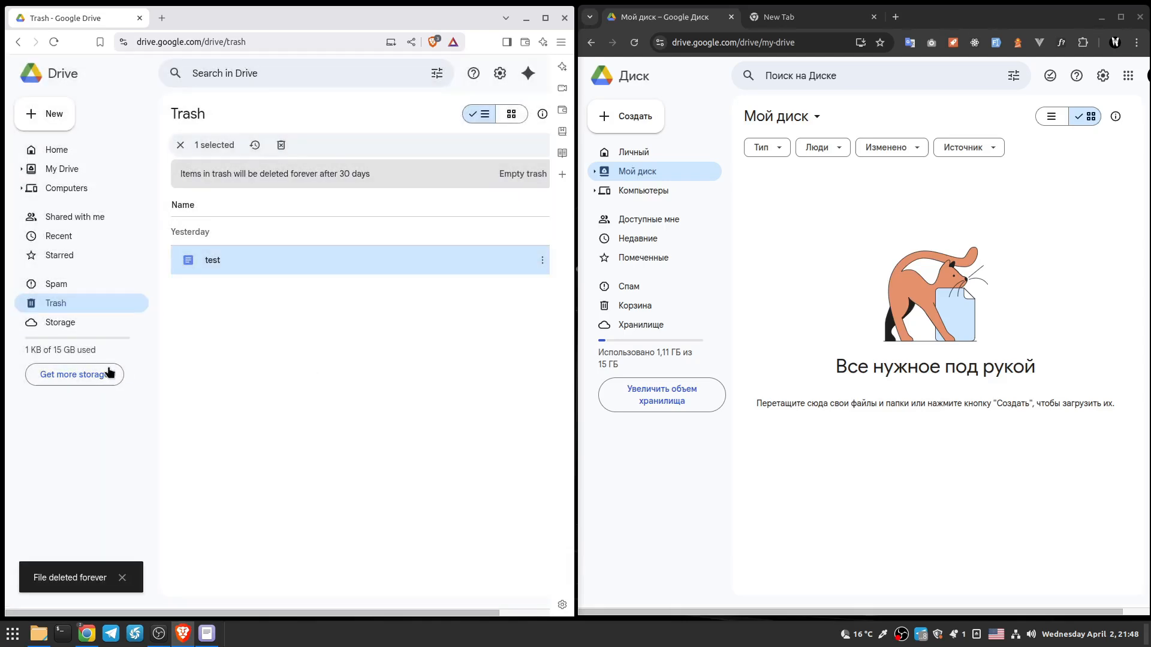
Step: Check the Drive storage usage, then return through My Drive to the Home page
{"action": "left_click", "coordinate": [65, 324]}
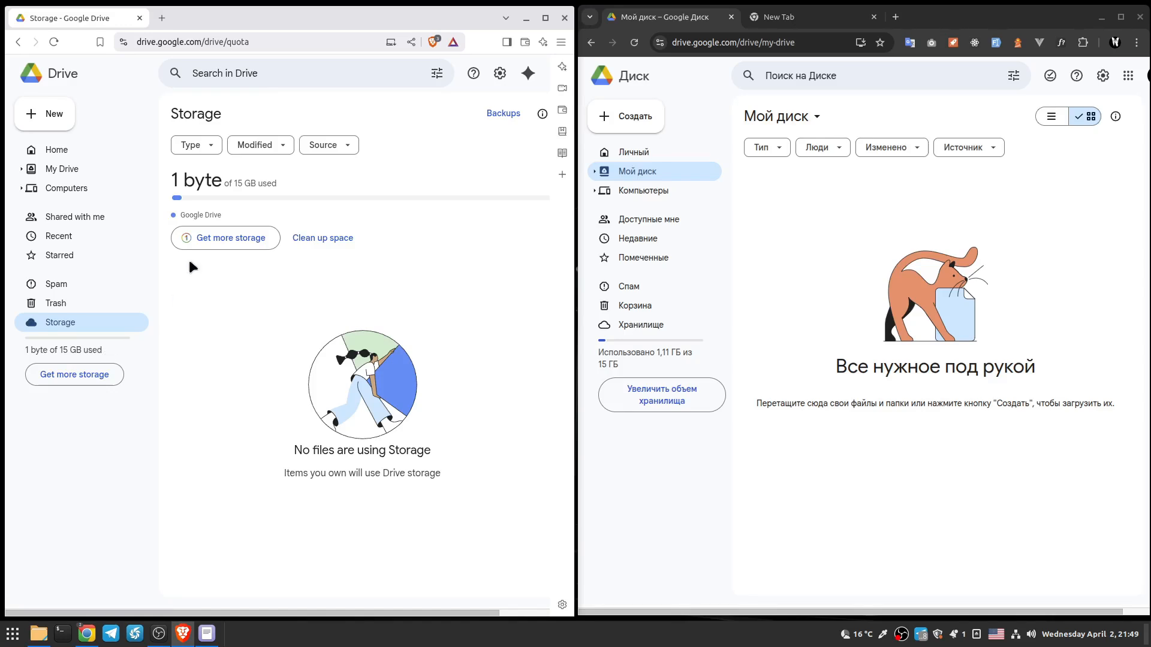
{"action": "mouse_move", "coordinate": [190, 196]}
{"action": "left_click", "coordinate": [72, 170]}
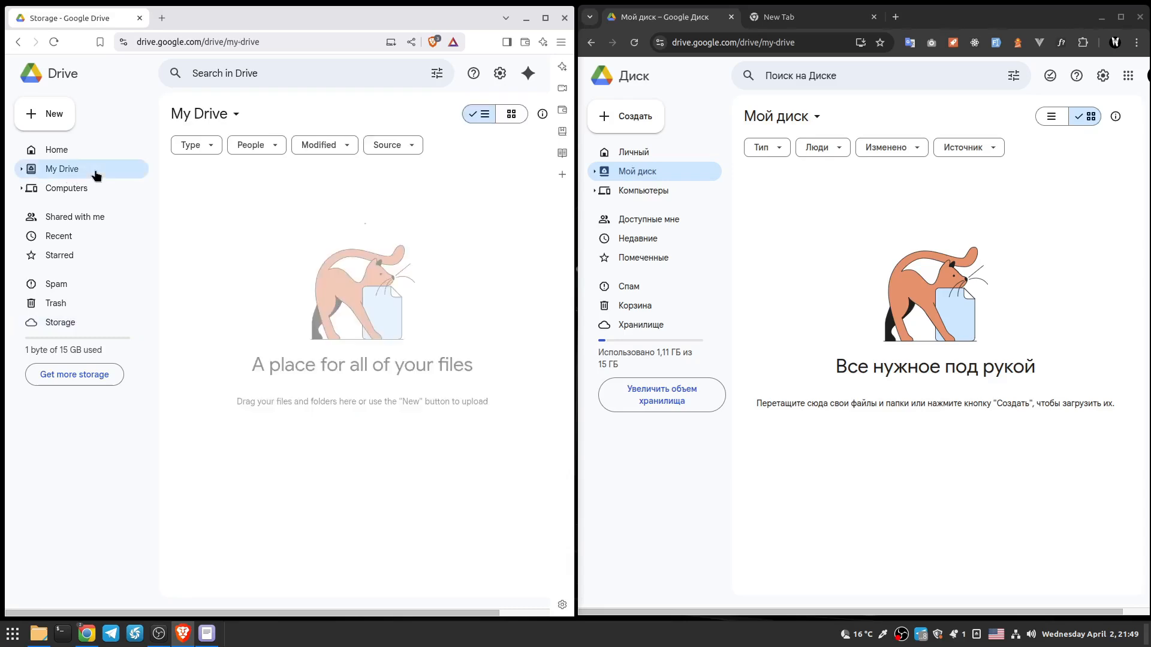
{"action": "left_click", "coordinate": [67, 153]}
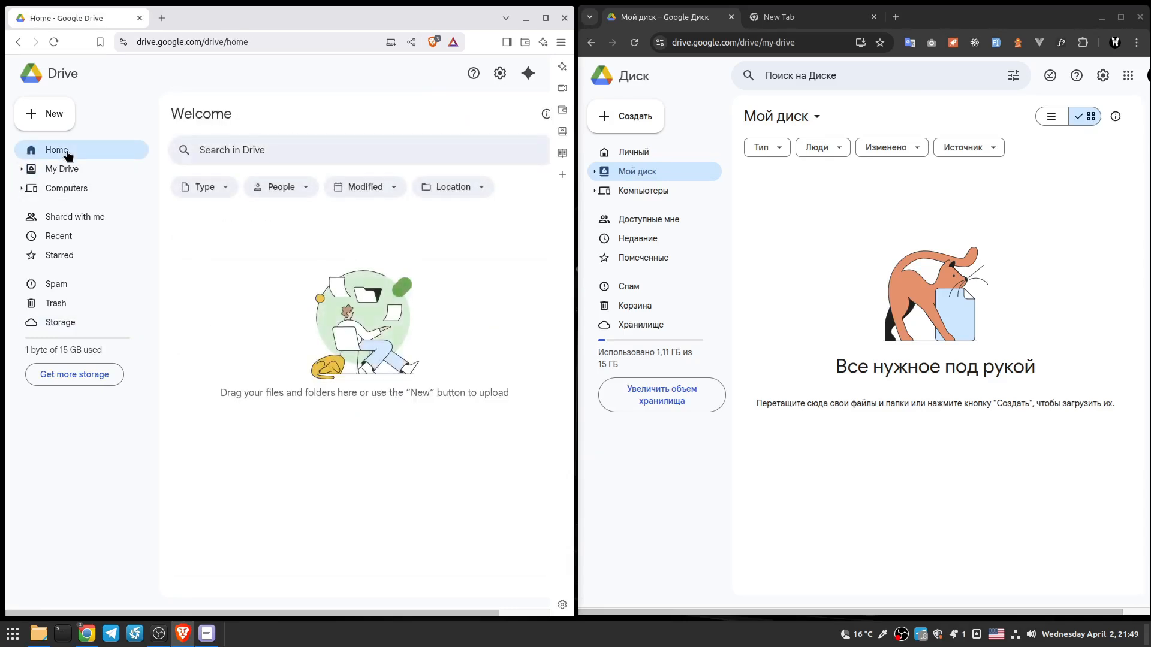
Step: Create a blank Google Docs document and title it test2
{"action": "left_click", "coordinate": [53, 113]}
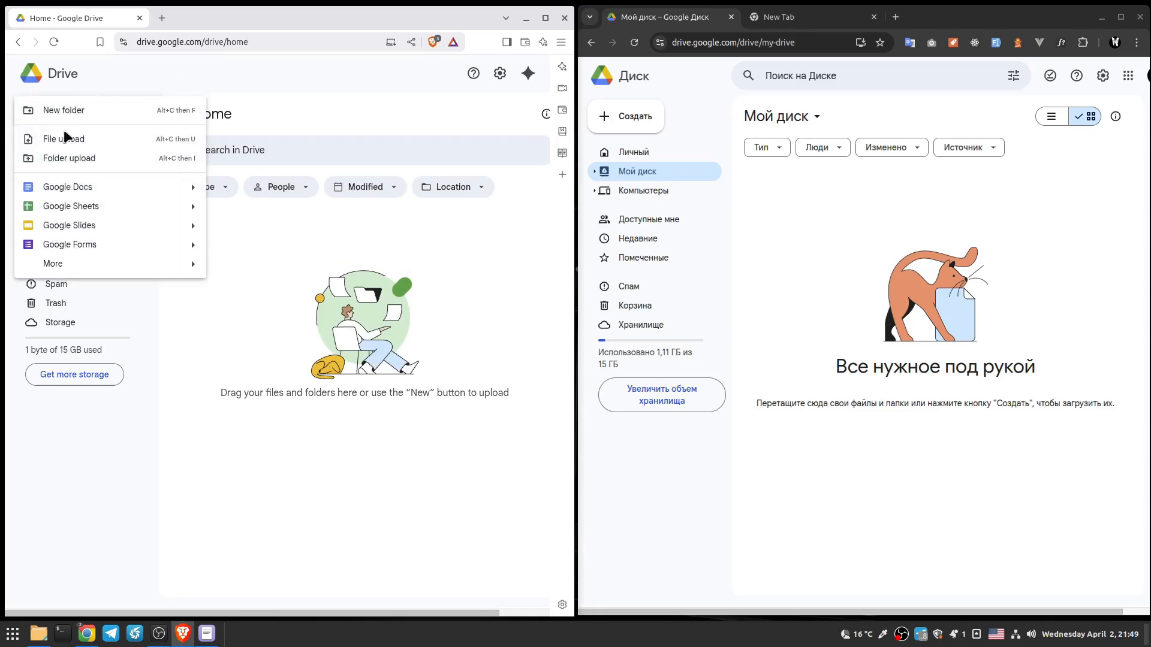
{"action": "left_click", "coordinate": [114, 188]}
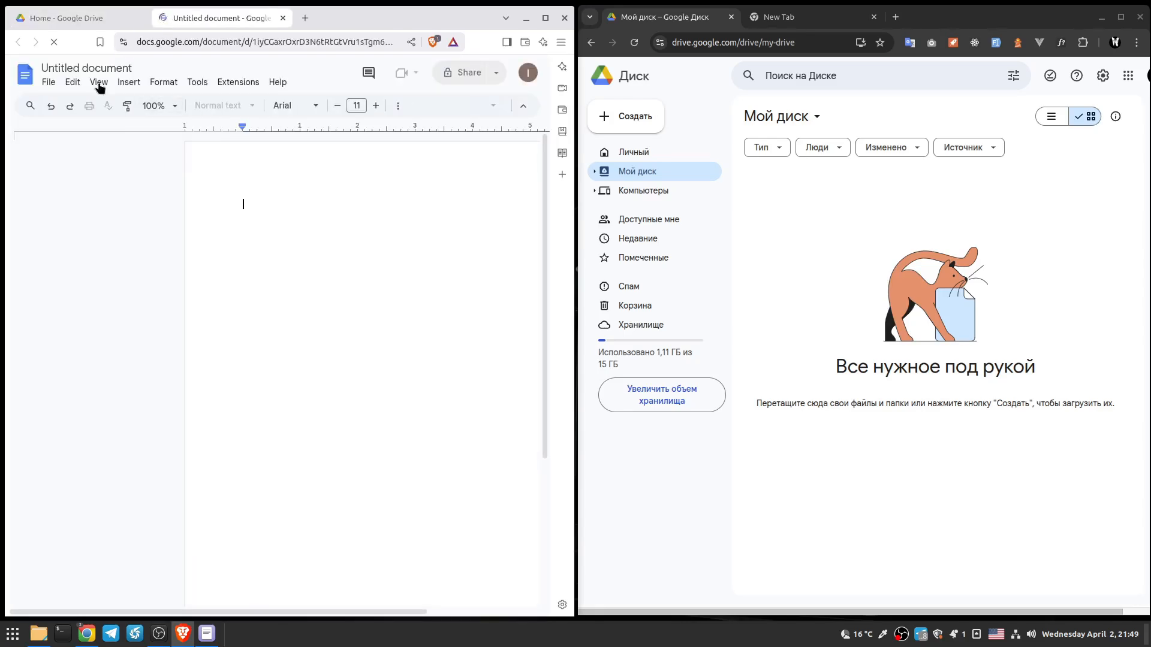
{"action": "left_click", "coordinate": [74, 66]}
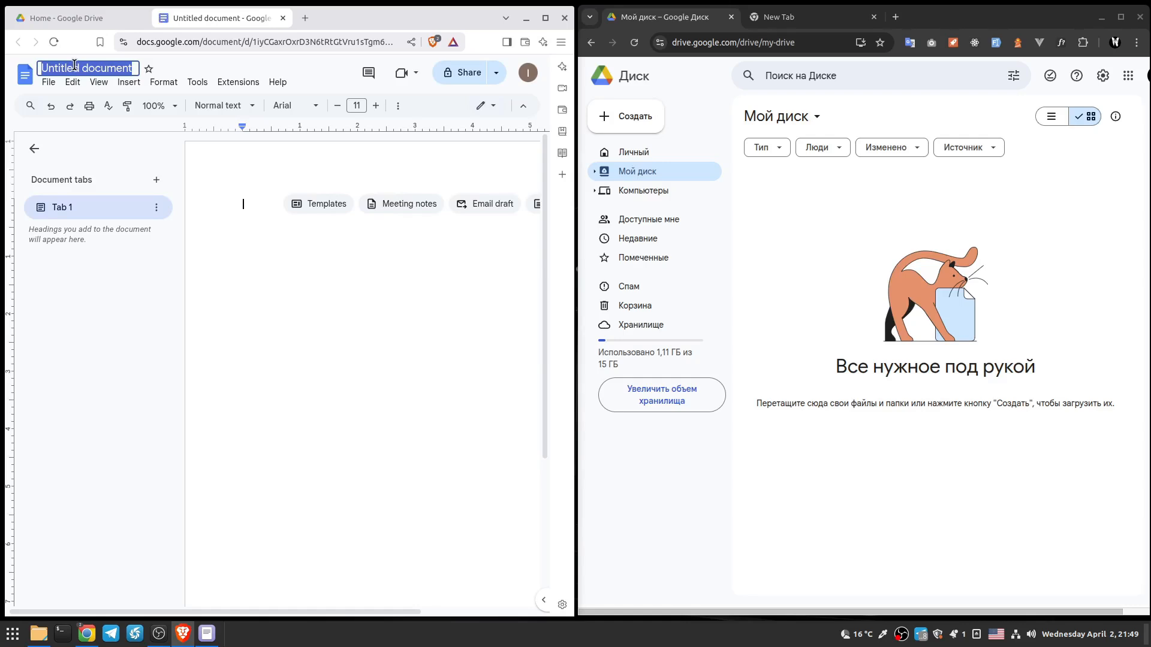
{"action": "type", "text": "test2"}
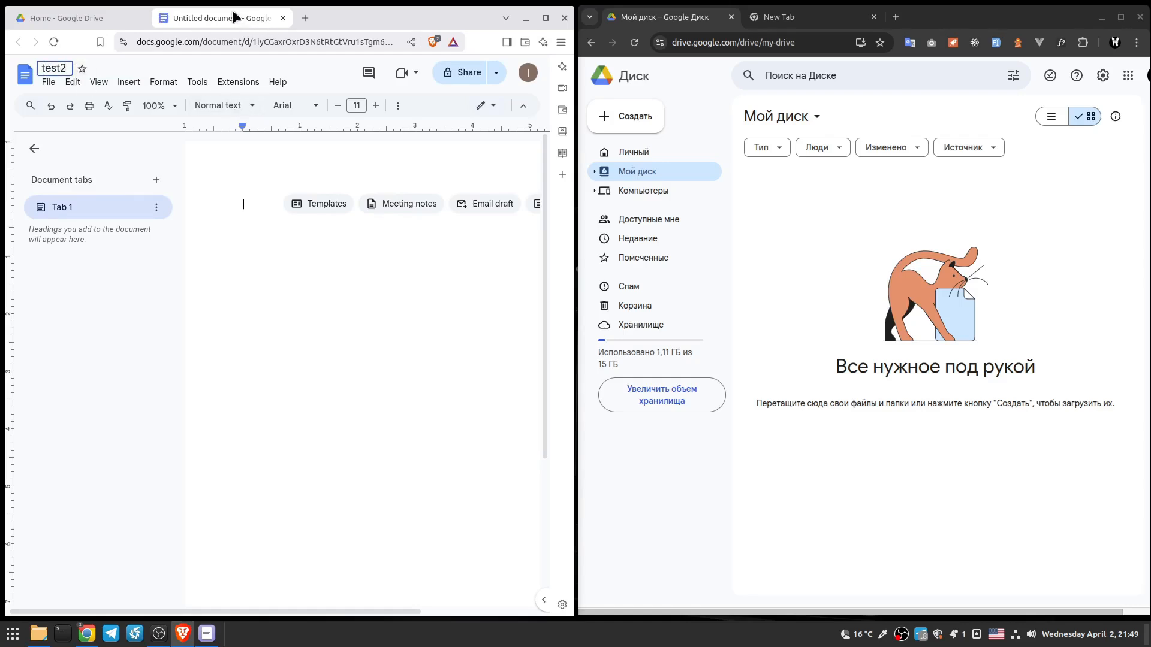
Step: Close the test2 document and reload the Drive Home page
{"action": "left_click", "coordinate": [232, 198]}
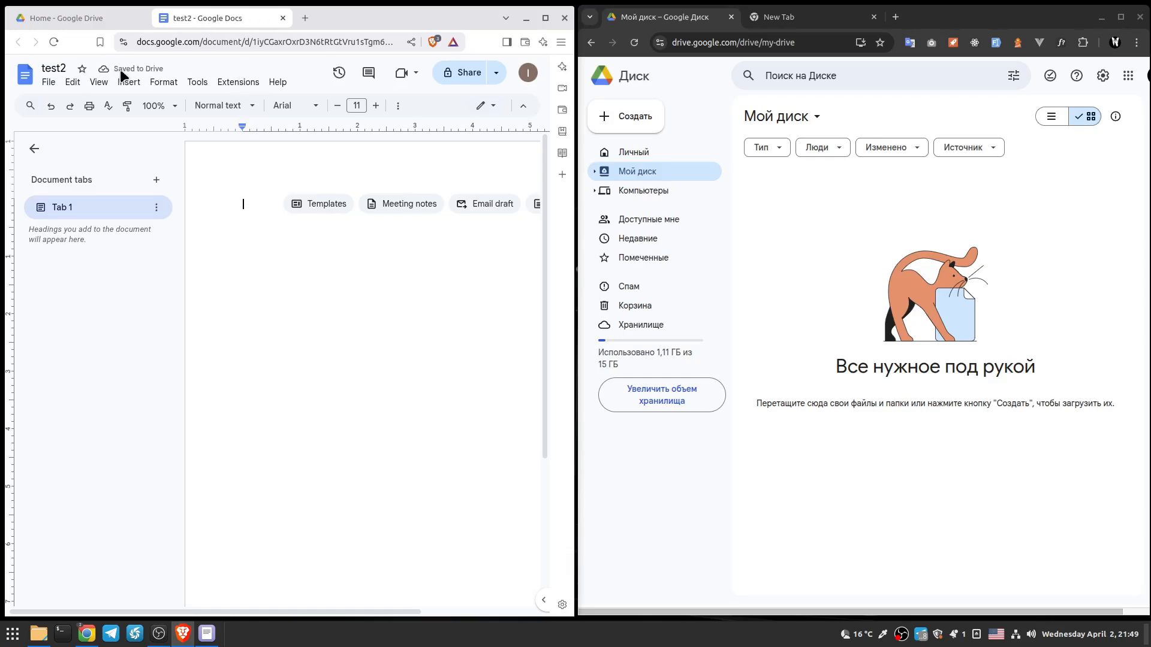
{"action": "middle_click", "coordinate": [231, 12]}
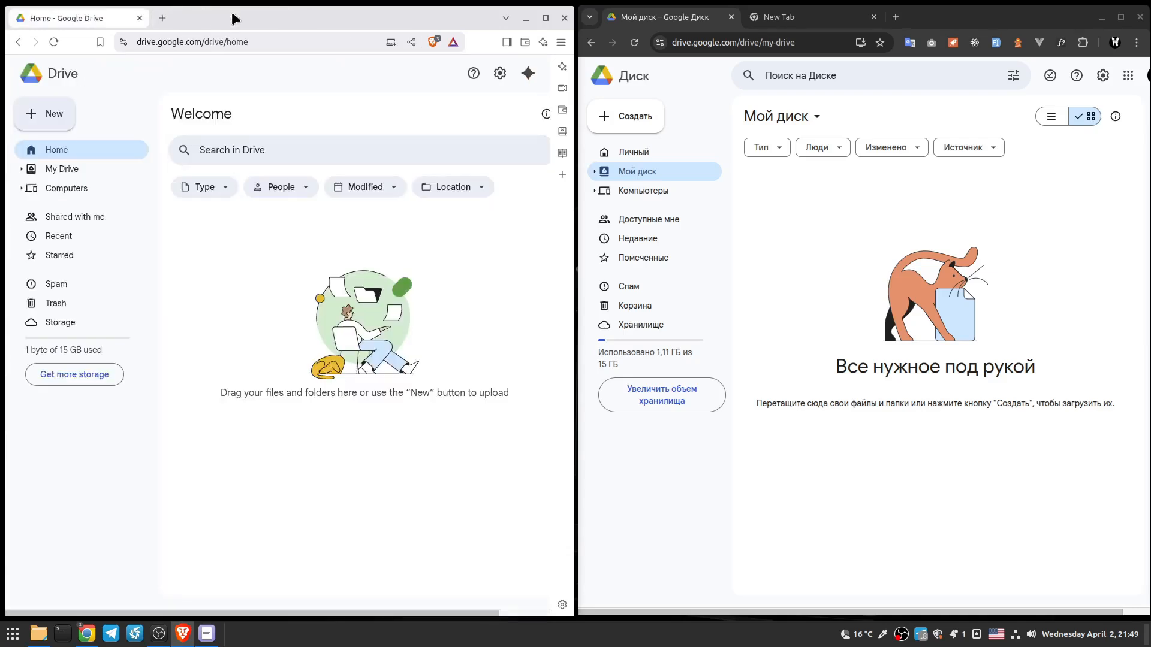
{"action": "left_click", "coordinate": [53, 41]}
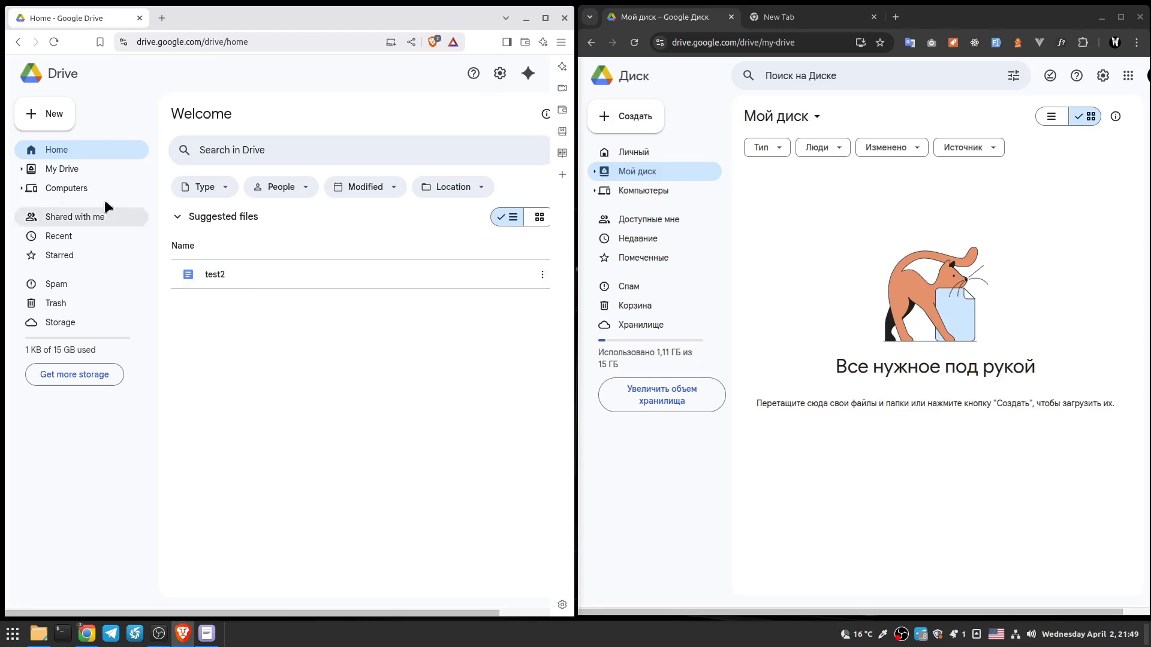
Step: Open My Drive and display its files in grid layout
{"action": "left_click", "coordinate": [75, 173]}
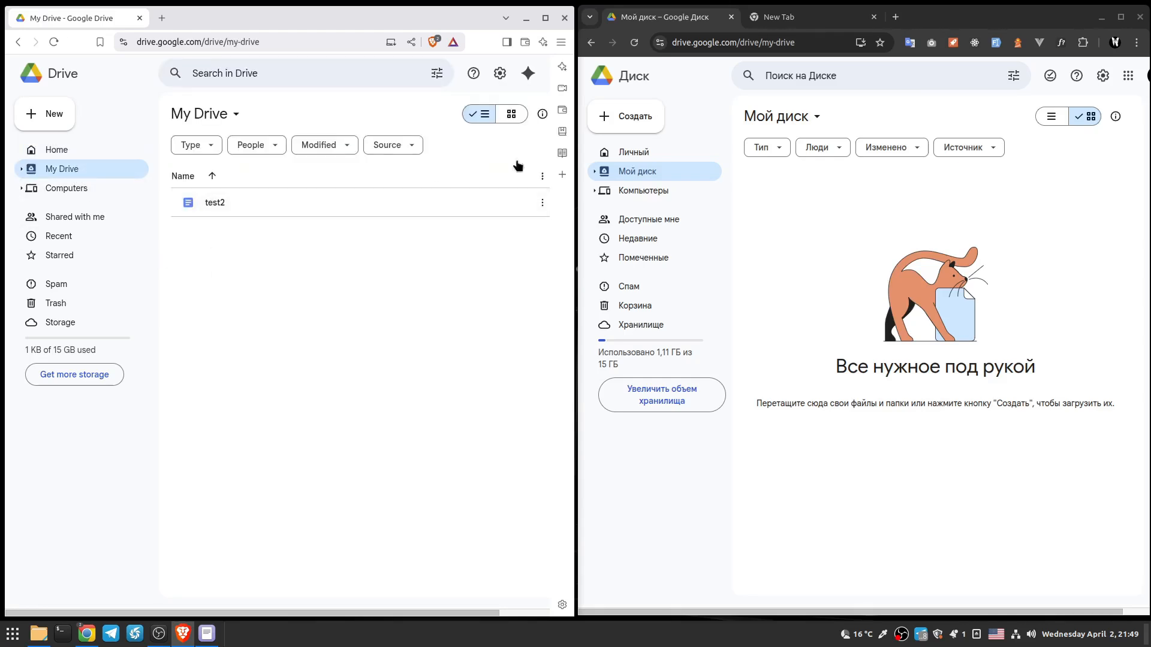
{"action": "left_click", "coordinate": [516, 114]}
{"action": "left_click", "coordinate": [481, 117]}
{"action": "left_click", "coordinate": [509, 119]}
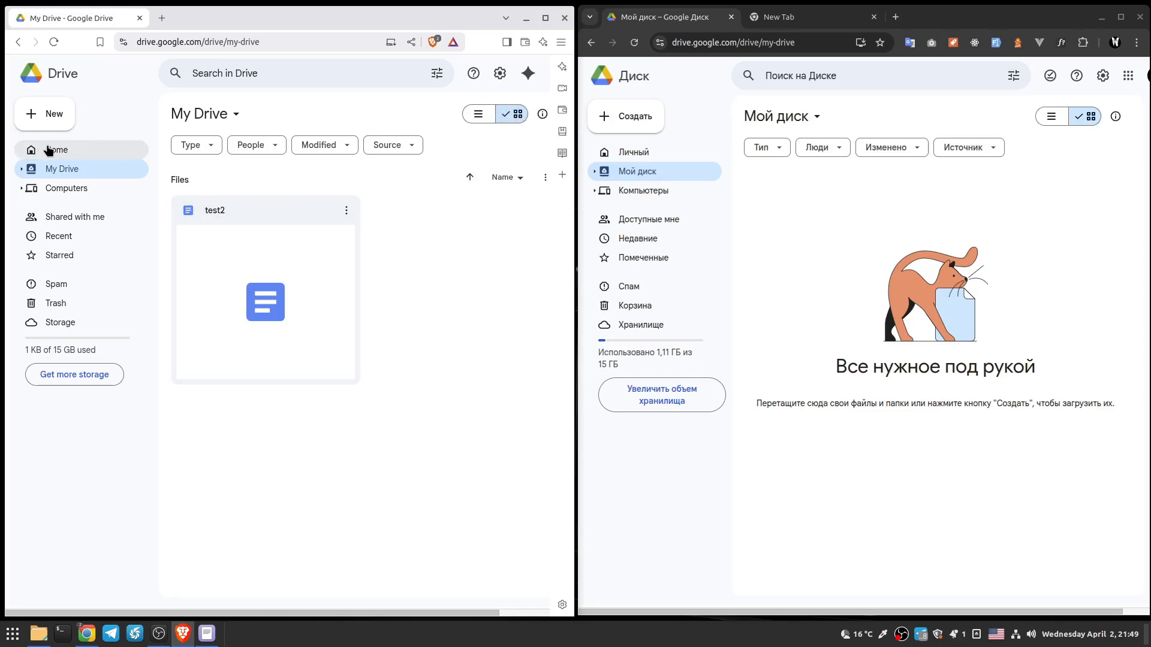
Step: Look through the Computers and Shared with me sections and return to the Drive Home page
{"action": "left_click", "coordinate": [51, 151]}
{"action": "left_click", "coordinate": [70, 195]}
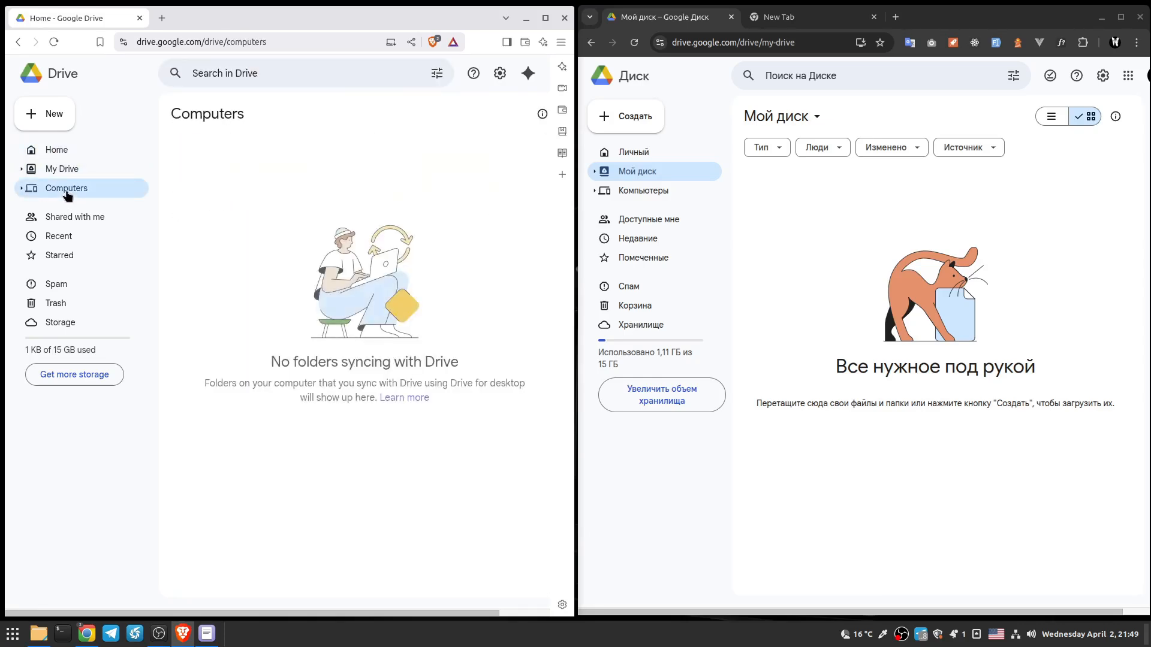
{"action": "left_click", "coordinate": [70, 221]}
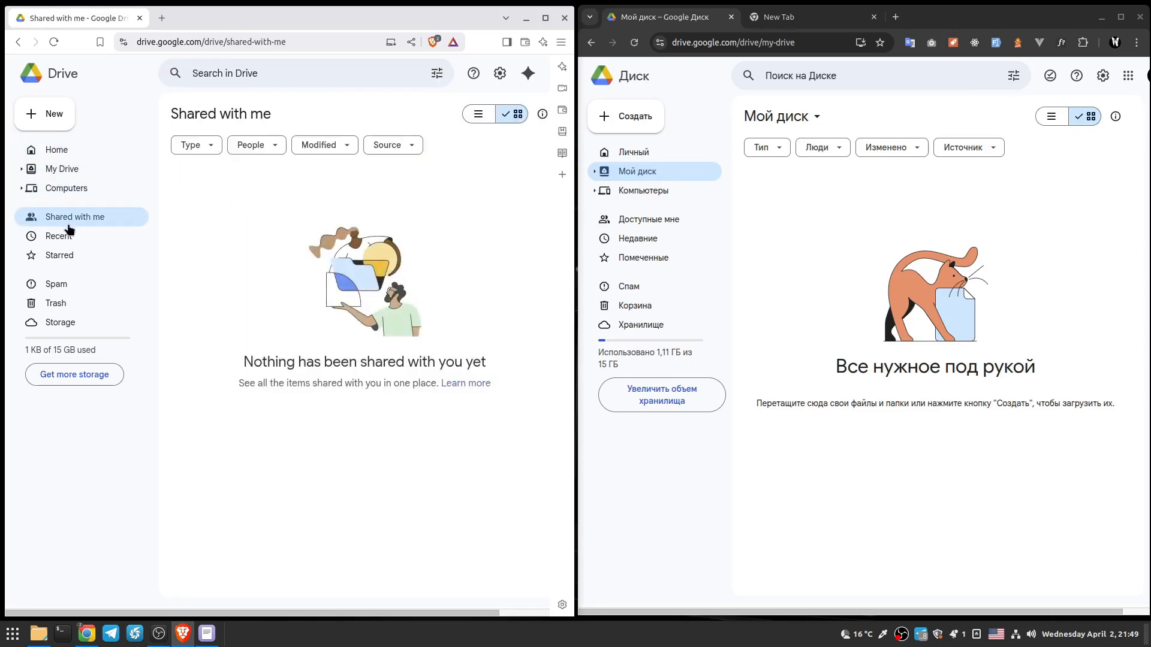
{"action": "left_click", "coordinate": [57, 154]}
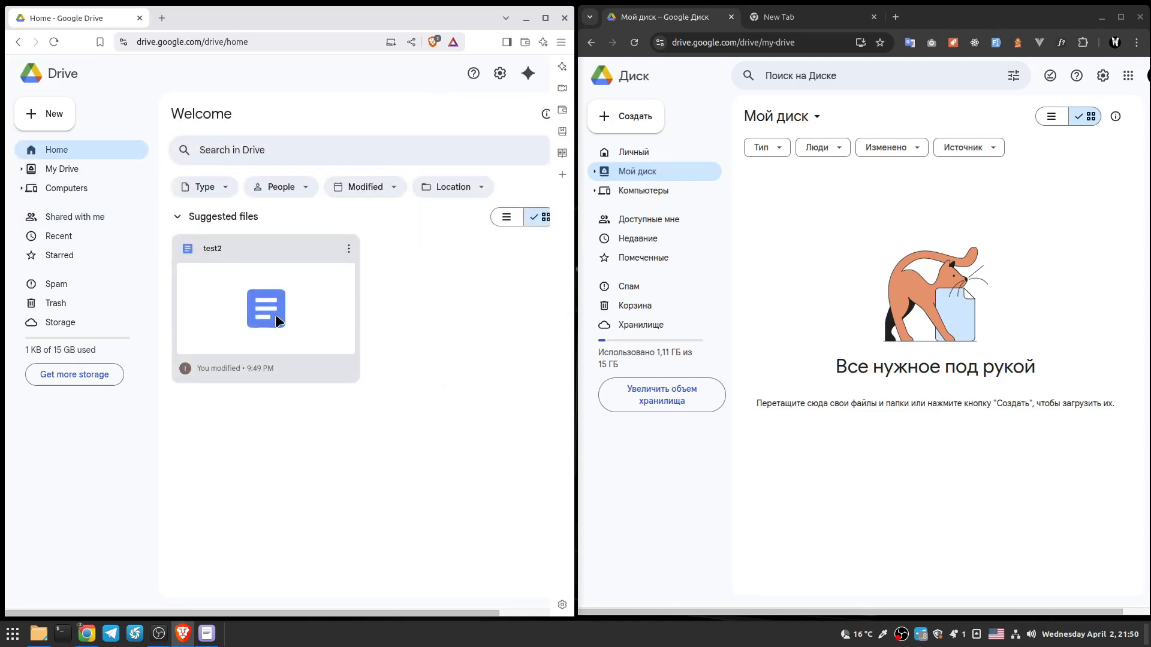
Step: Move the test2 document to the trash and delete it forever from there
{"action": "left_click", "coordinate": [350, 248]}
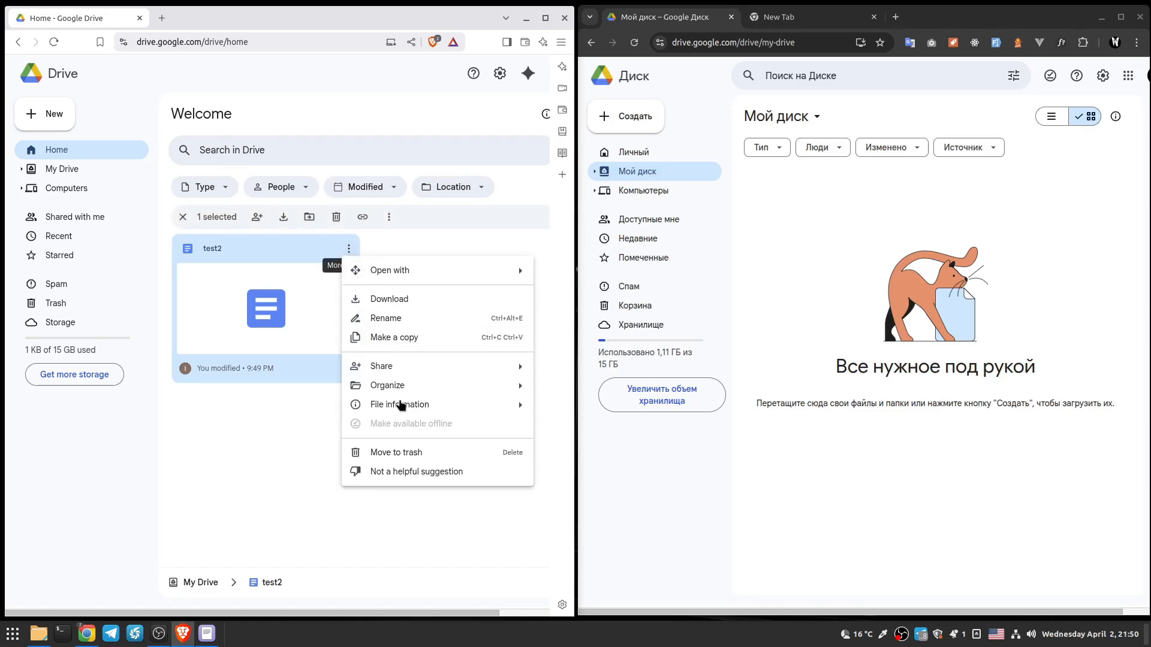
{"action": "left_click", "coordinate": [394, 453]}
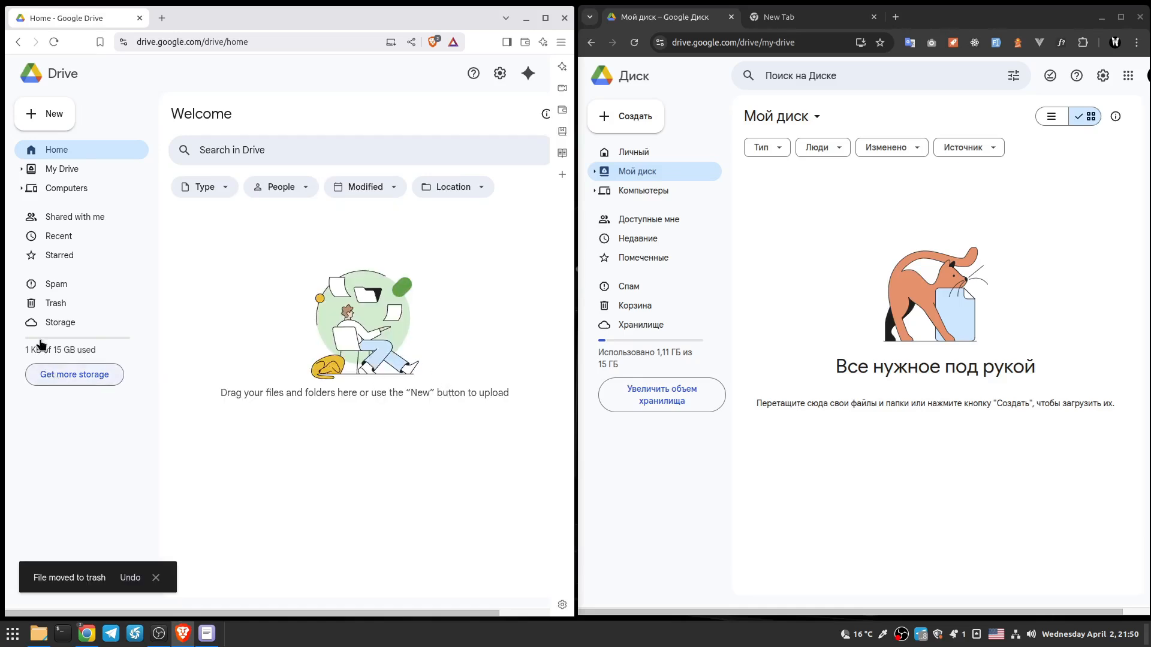
{"action": "left_click", "coordinate": [45, 303]}
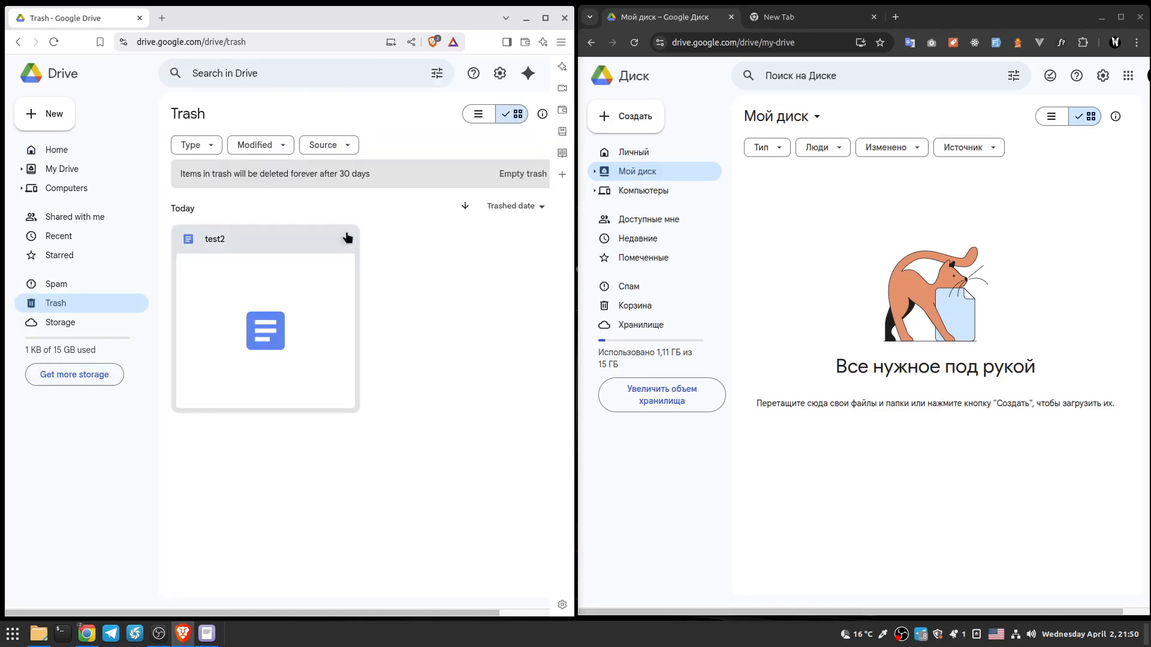
{"action": "left_click", "coordinate": [346, 239]}
{"action": "left_click", "coordinate": [371, 281]}
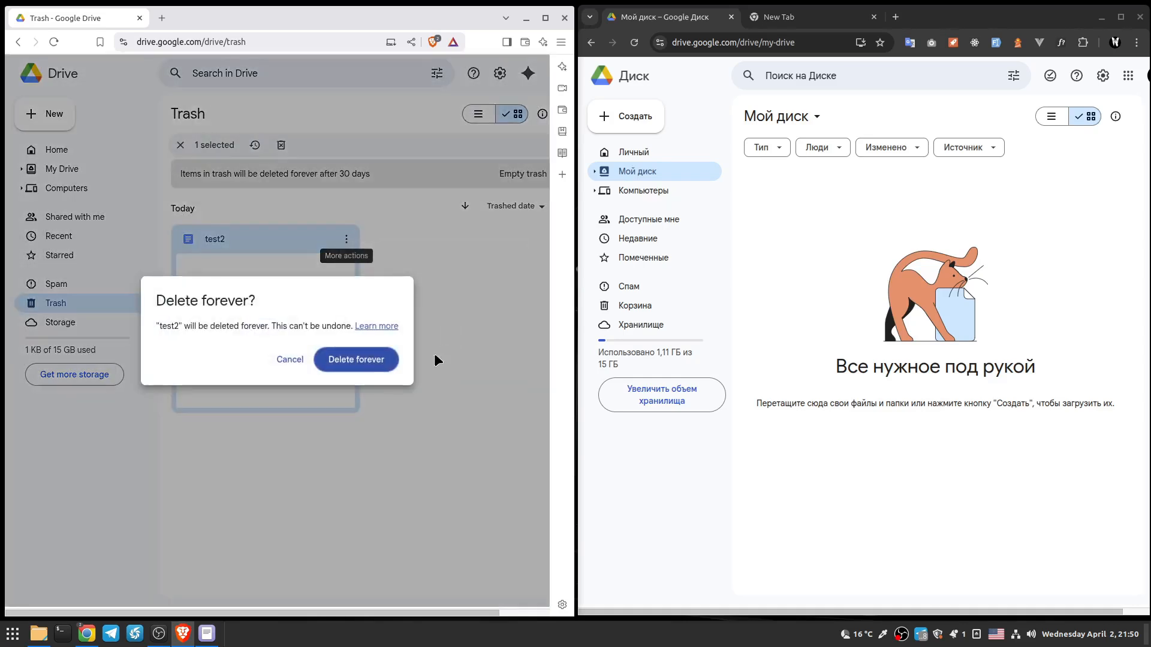
{"action": "left_click", "coordinate": [364, 366]}
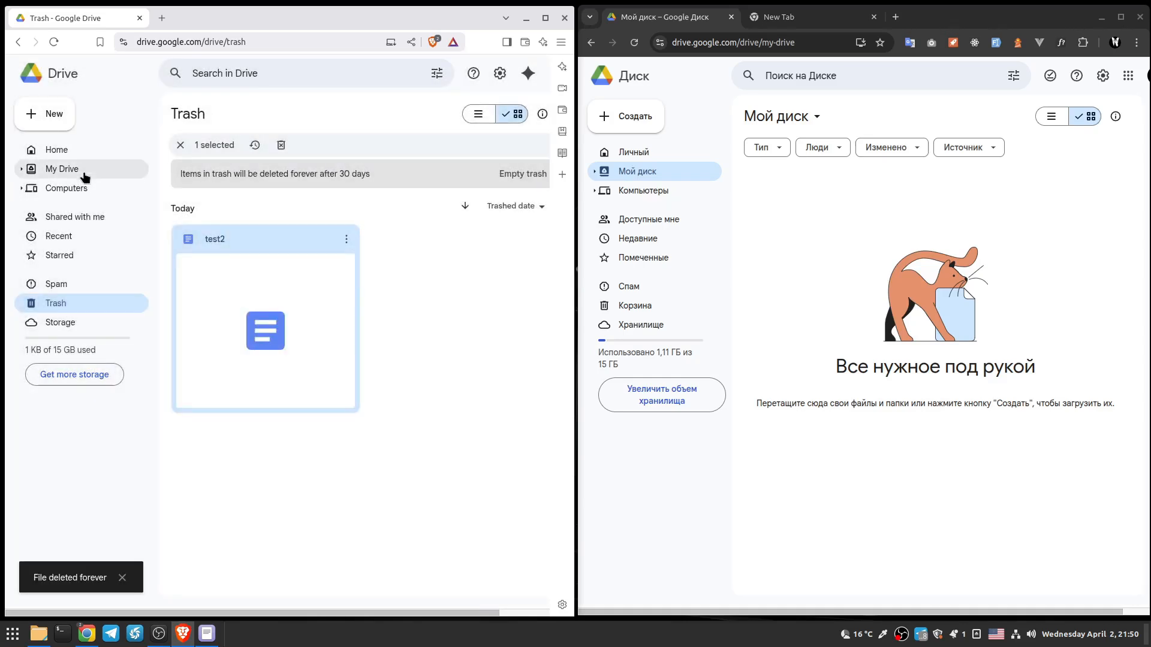
Step: Review the types of new items that can be created from the Drive Home page, including the additional ones
{"action": "left_click", "coordinate": [57, 150]}
{"action": "left_click", "coordinate": [47, 113]}
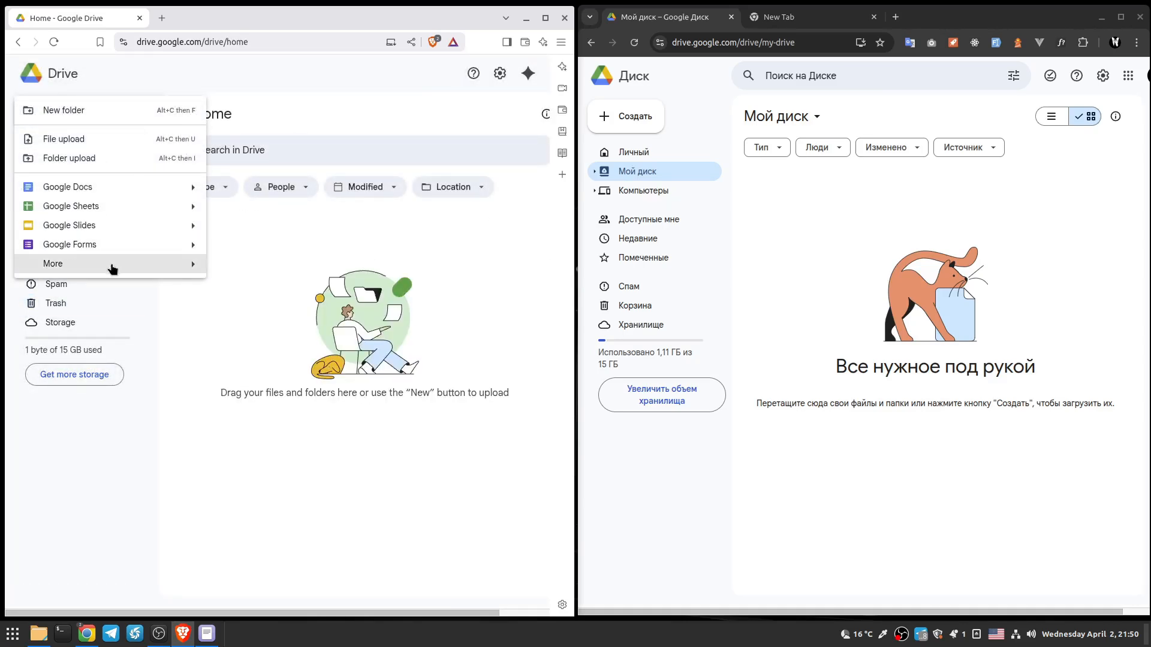
{"action": "mouse_move", "coordinate": [105, 266]}
{"action": "left_click", "coordinate": [441, 239]}
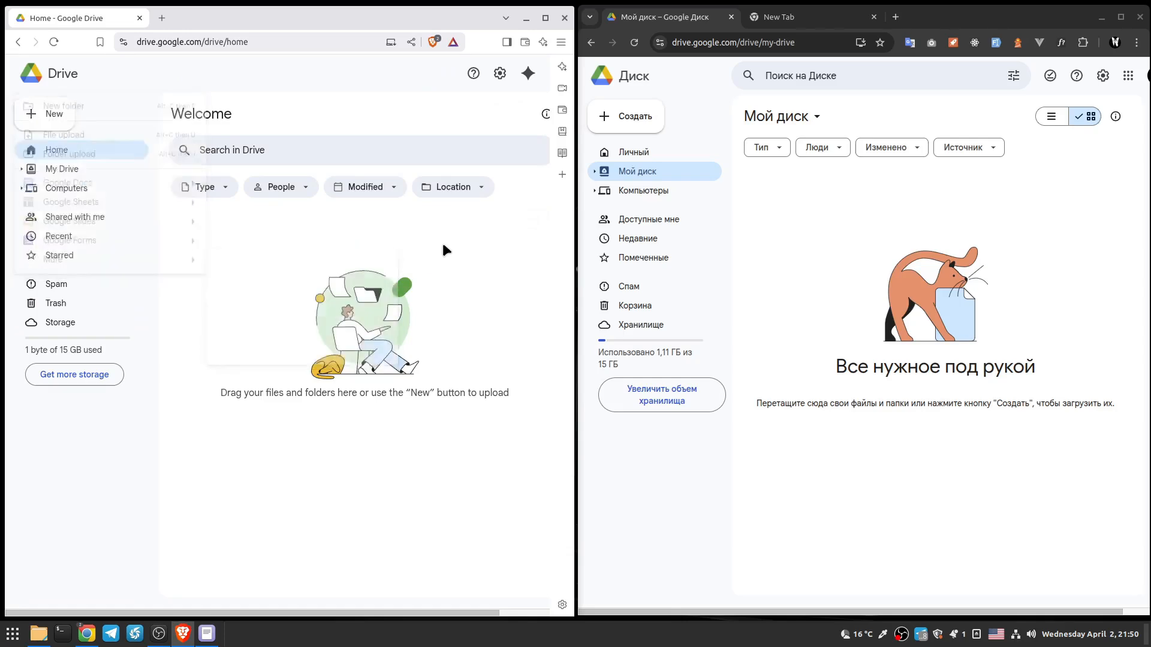
Step: Create a folder named itone.uz in My Drive
{"action": "left_click", "coordinate": [60, 168]}
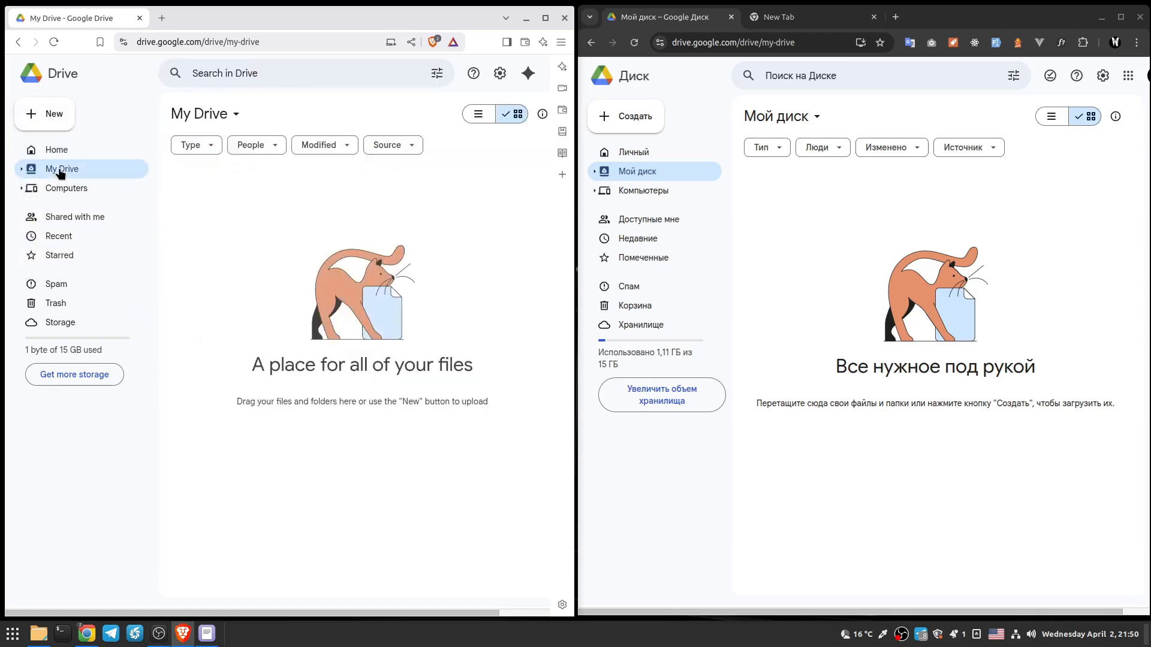
{"action": "right_click", "coordinate": [207, 195]}
{"action": "left_click", "coordinate": [262, 210]}
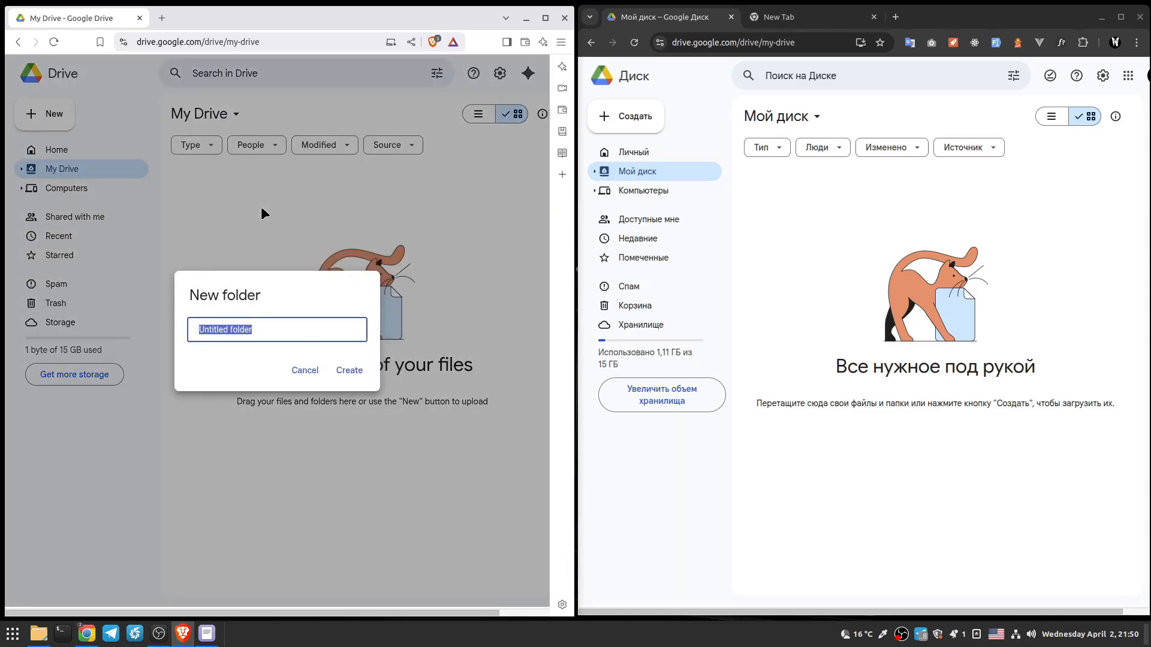
{"action": "type", "text": "itone.uz"}
{"action": "left_click", "coordinate": [349, 370]}
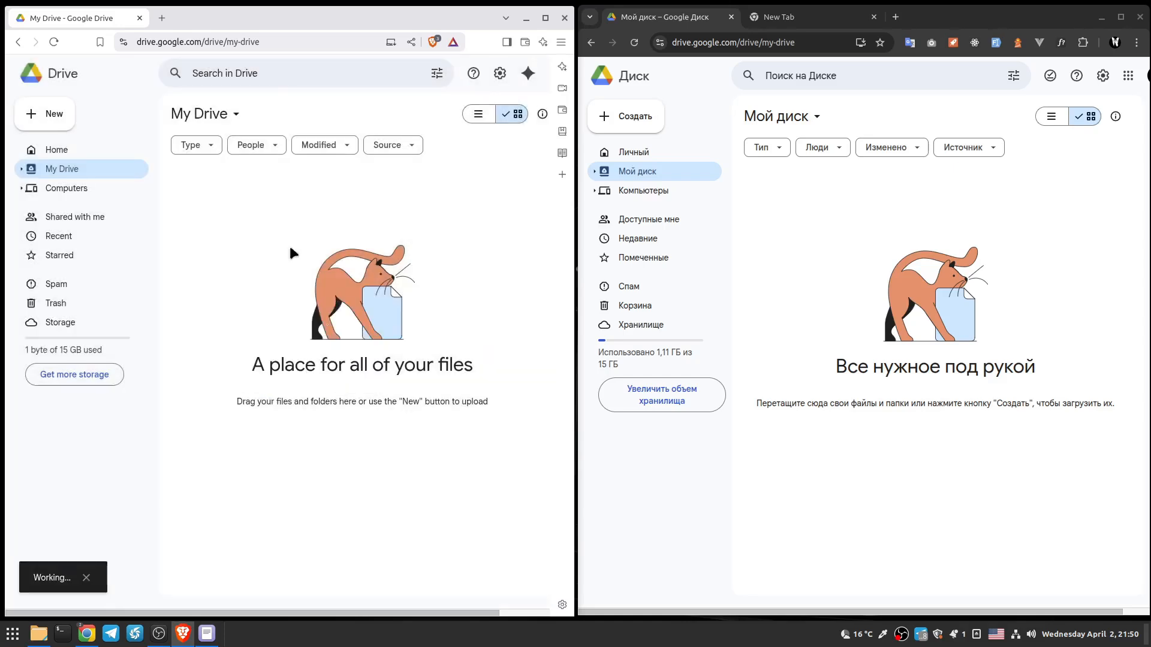
Step: Upload the image kitob.jpg from the computer into the itone.uz folder
{"action": "double_click", "coordinate": [240, 213]}
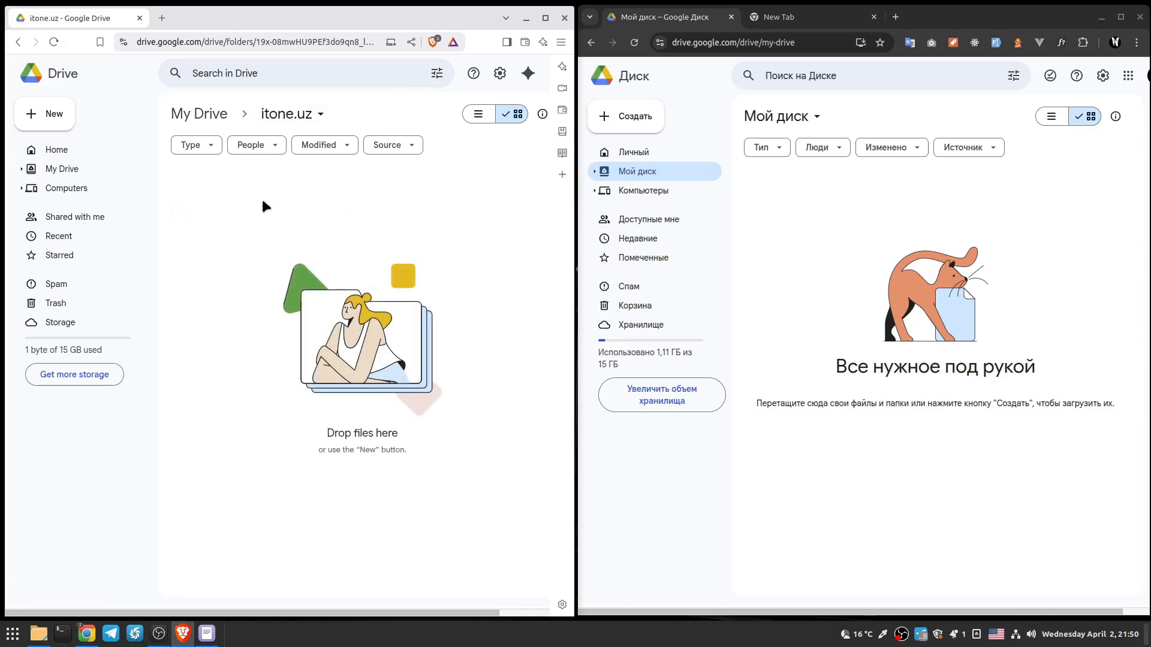
{"action": "right_click", "coordinate": [219, 207]}
{"action": "left_click", "coordinate": [266, 250]}
{"action": "left_click", "coordinate": [41, 145]}
{"action": "double_click", "coordinate": [124, 150]}
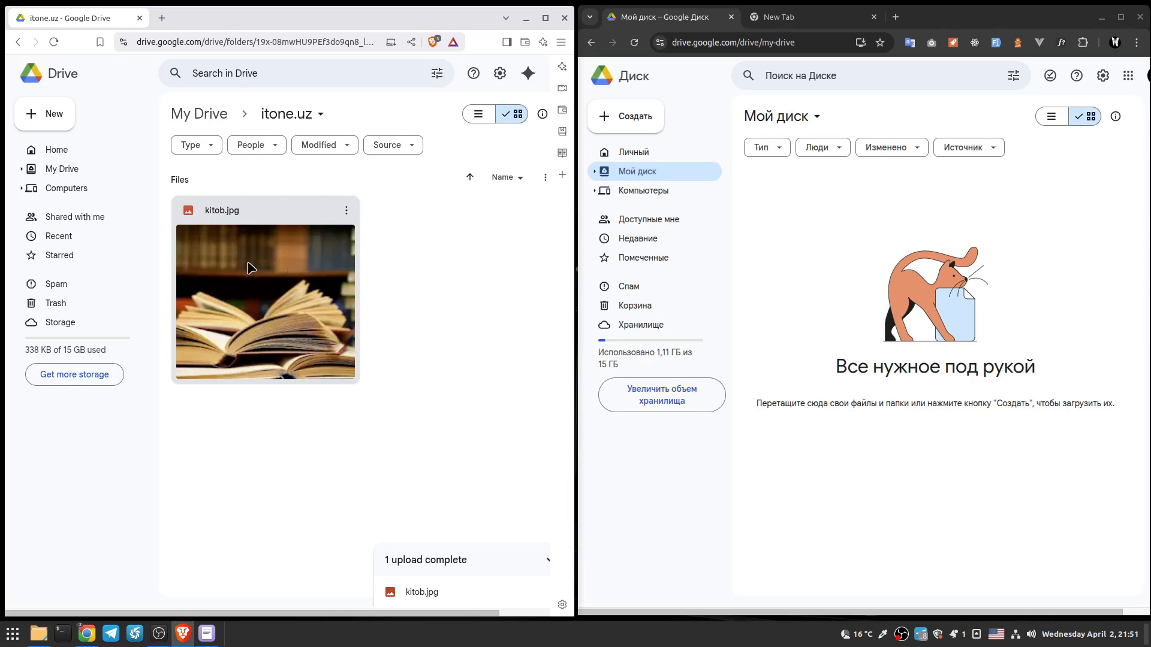
Step: Move the itone.uz folder from My Drive to the trash and return to My Drive by way of Home
{"action": "left_click", "coordinate": [202, 116]}
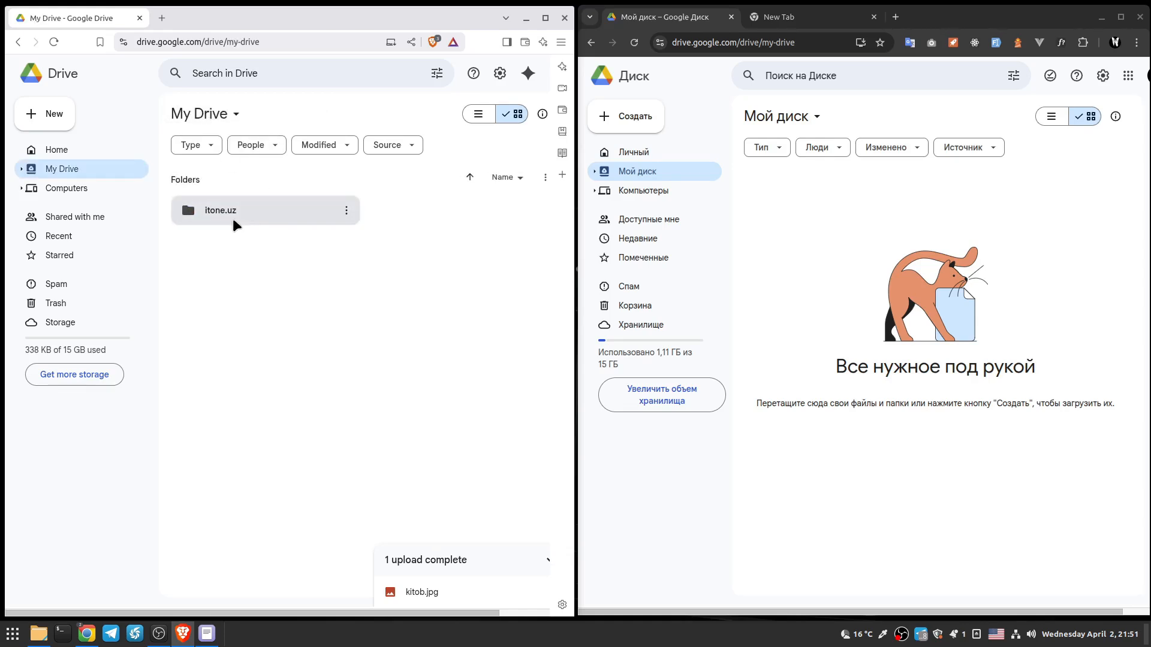
{"action": "left_click", "coordinate": [346, 210]}
{"action": "left_click", "coordinate": [395, 376]}
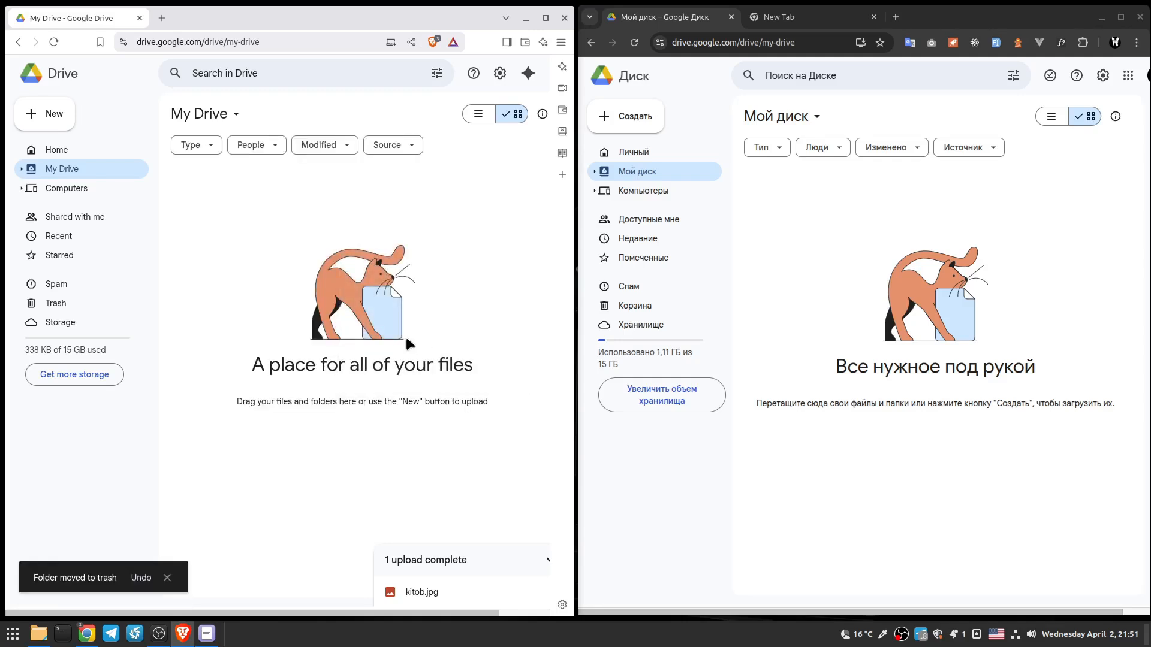
{"action": "left_click", "coordinate": [56, 150]}
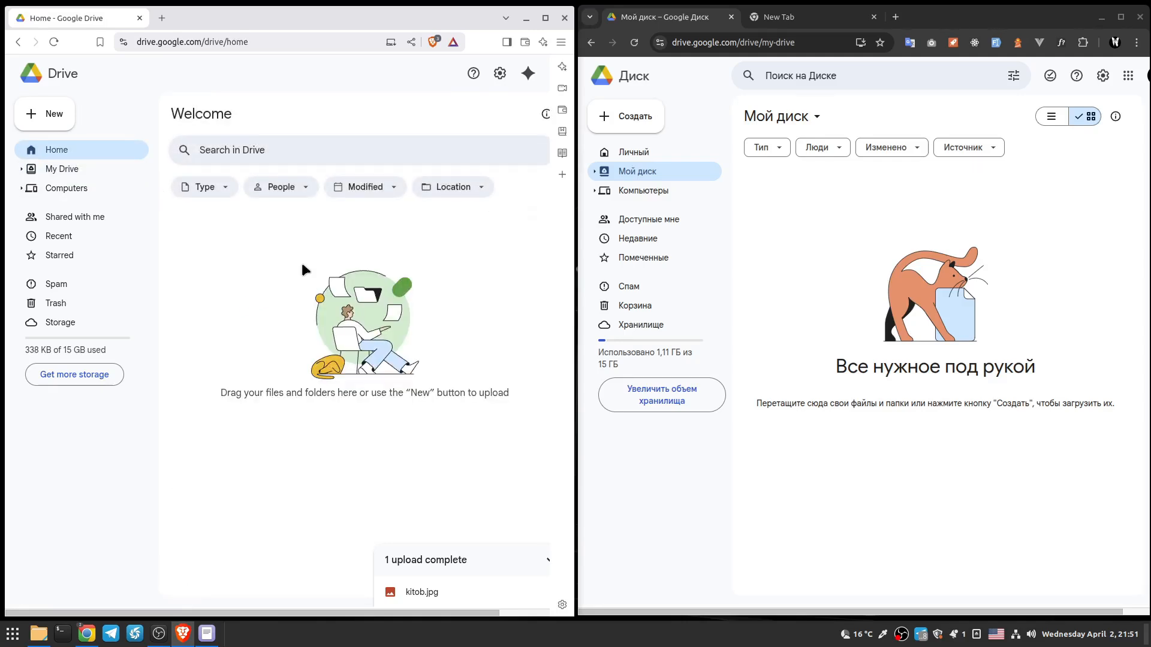
{"action": "left_click", "coordinate": [73, 170]}
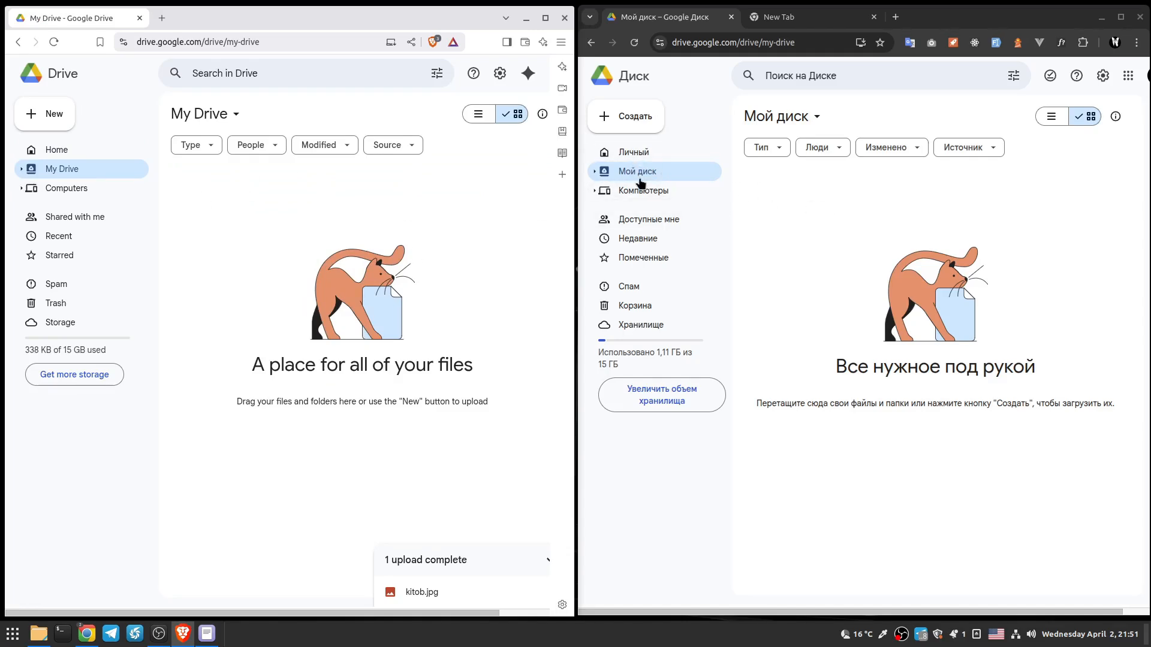
Step: Create a folder named dars in My Drive of the Russian-language Drive window
{"action": "right_click", "coordinate": [818, 199]}
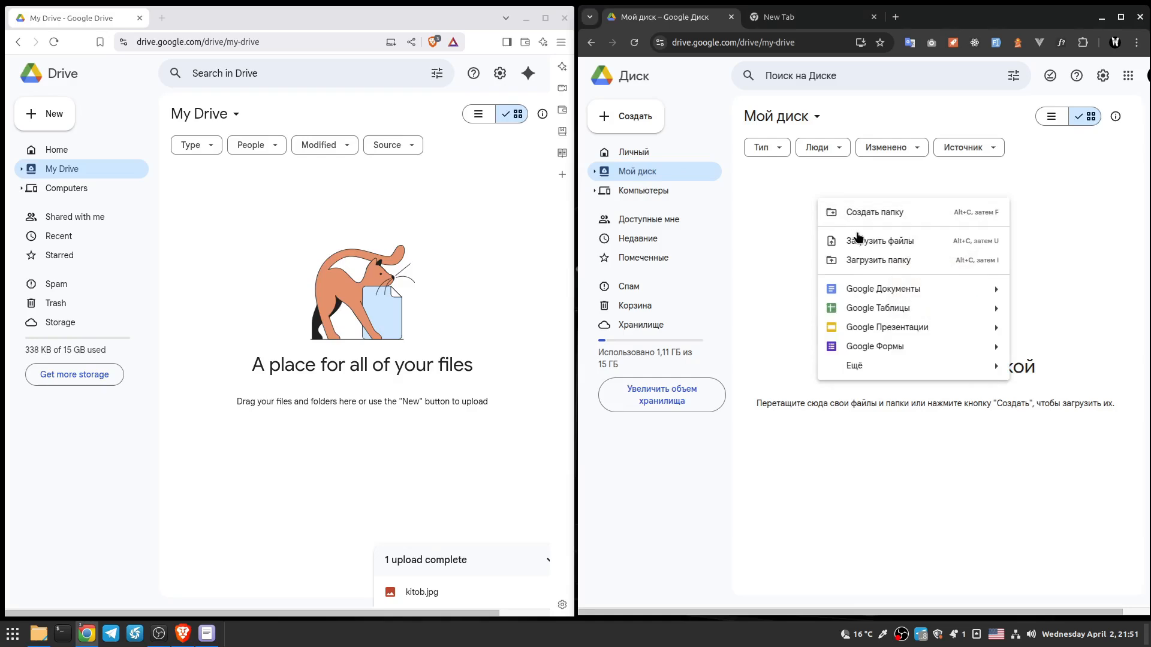
{"action": "left_click", "coordinate": [867, 217]}
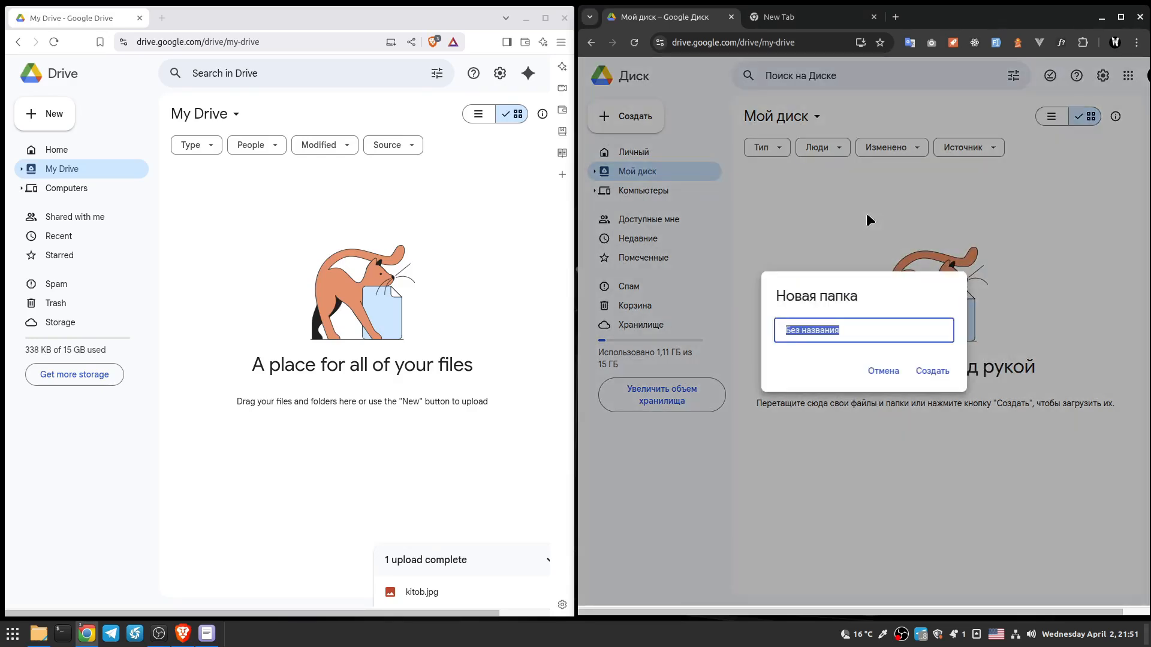
{"action": "type", "text": "dars"}
{"action": "left_click", "coordinate": [932, 370]}
Step: Create a Google Docs document inside the dars folder and title it "dars uchun"
{"action": "double_click", "coordinate": [790, 211]}
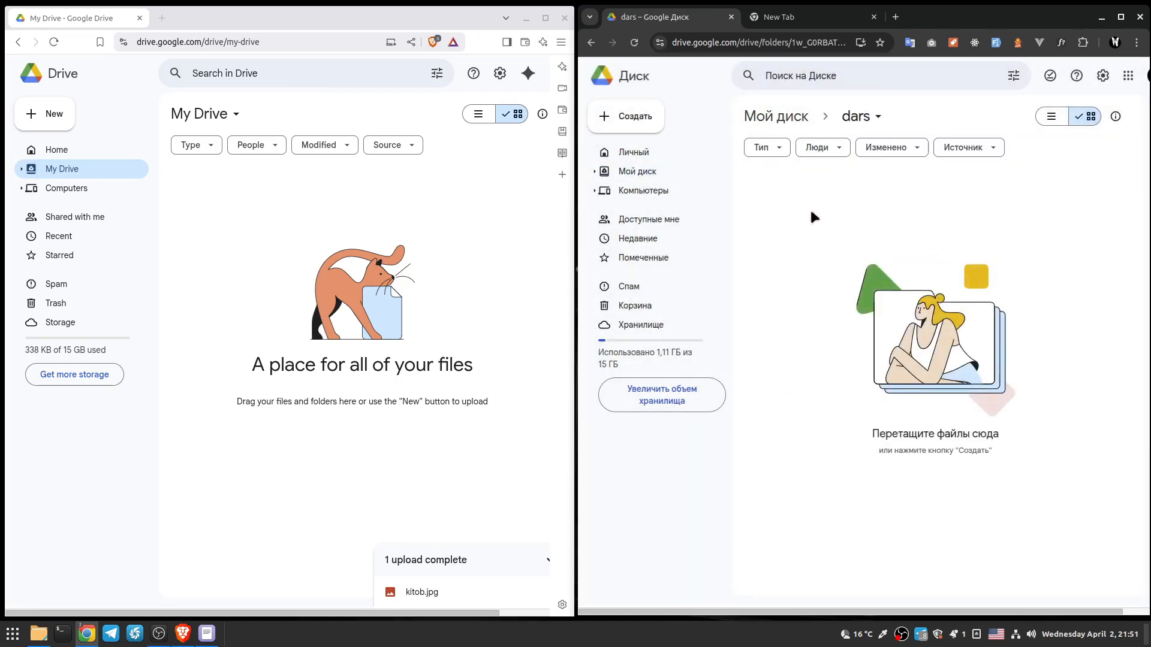
{"action": "right_click", "coordinate": [812, 183]}
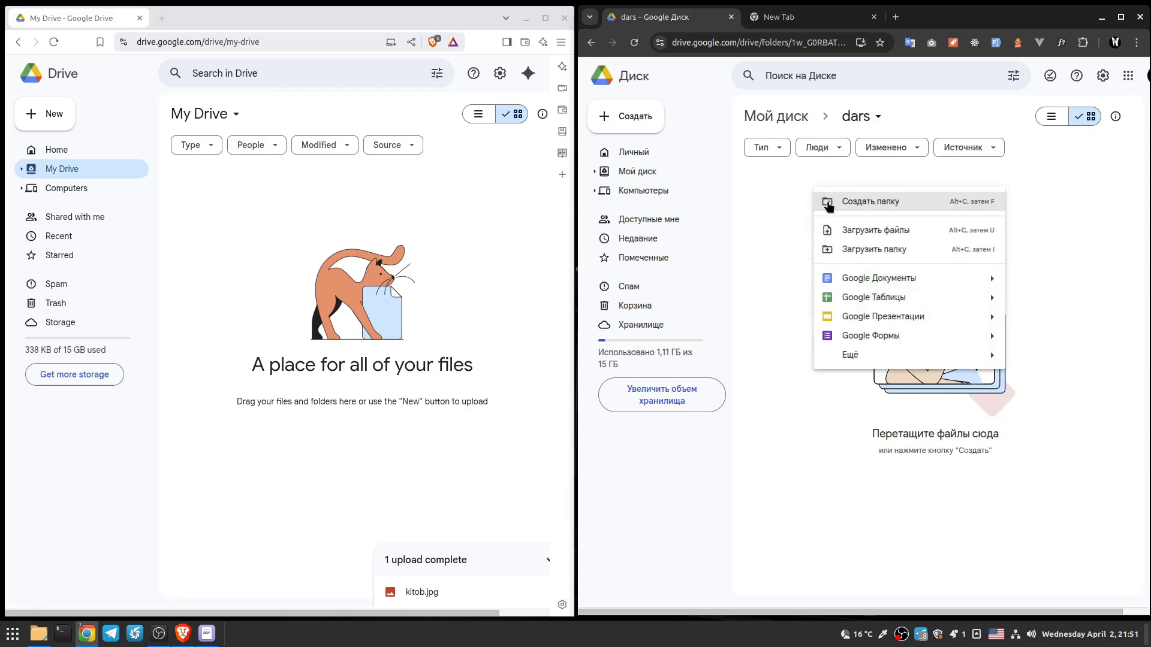
{"action": "left_click", "coordinate": [878, 278]}
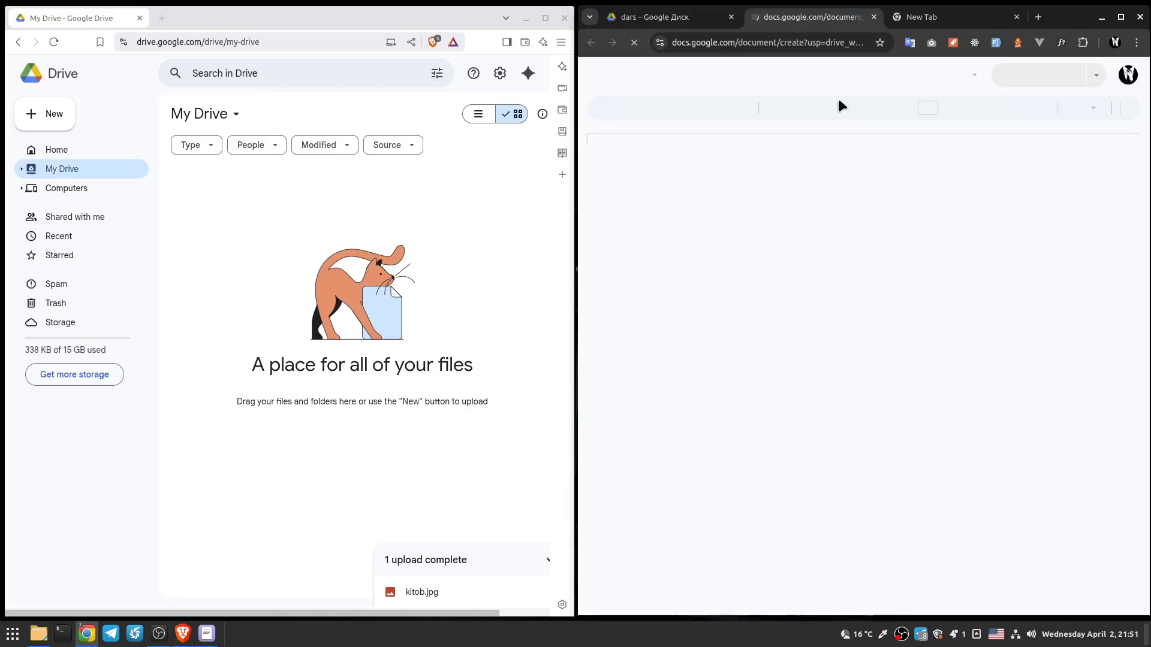
{"action": "left_click", "coordinate": [670, 70]}
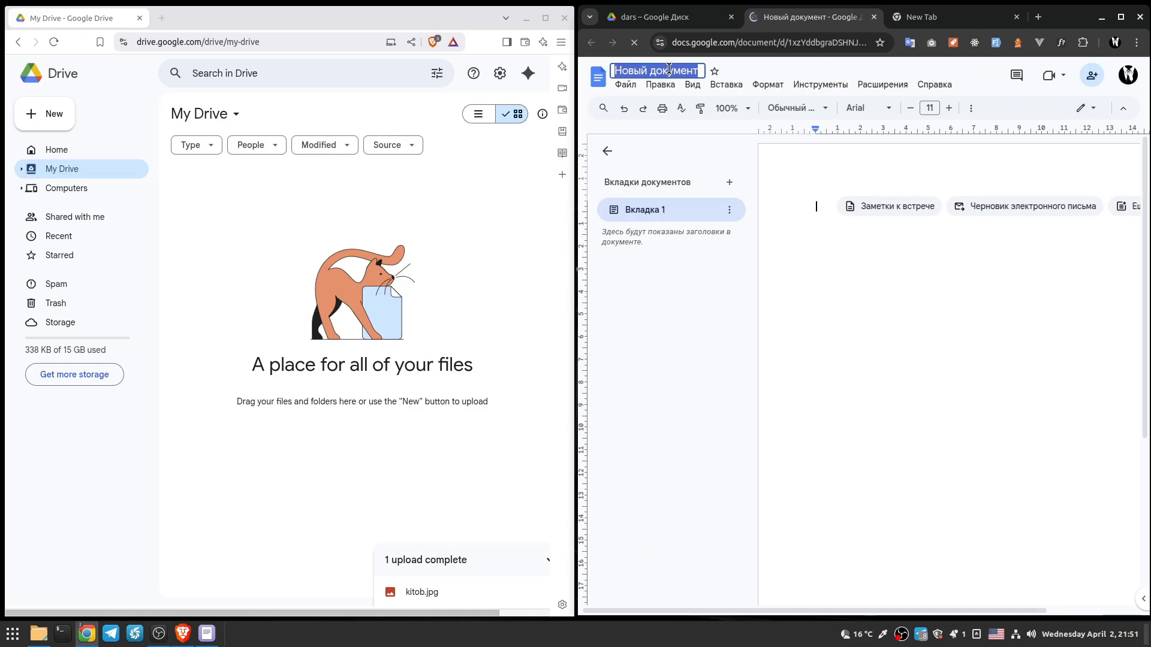
{"action": "type", "text": "dars uchun"}
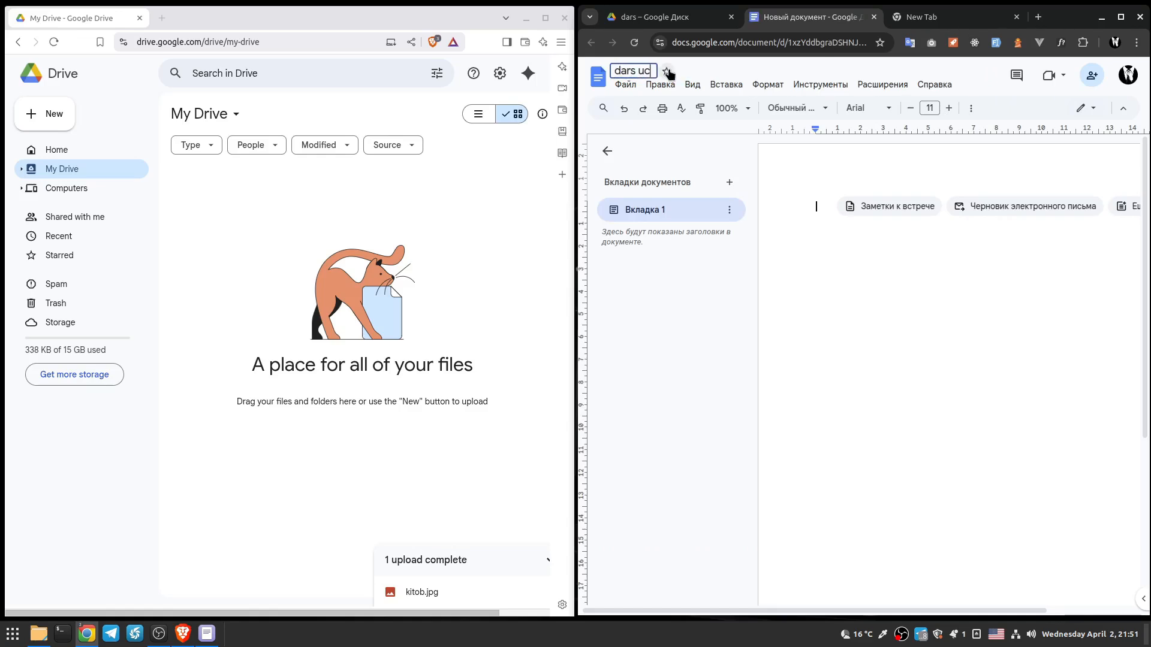
{"action": "key", "text": "Return"}
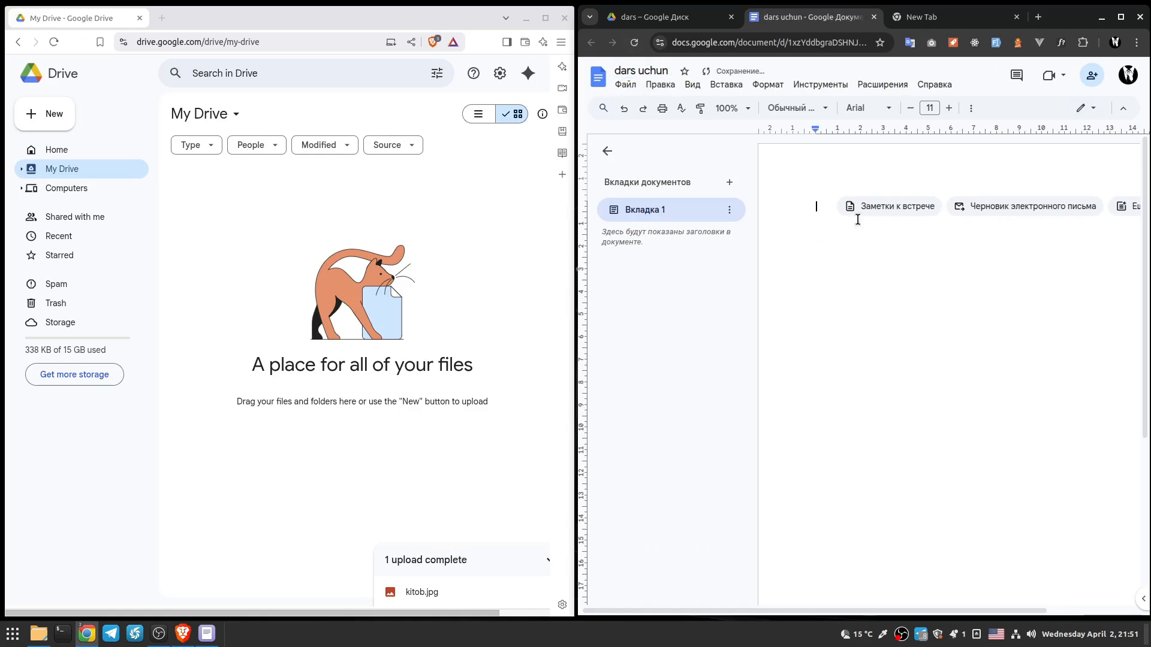
{"action": "left_click", "coordinate": [864, 207]}
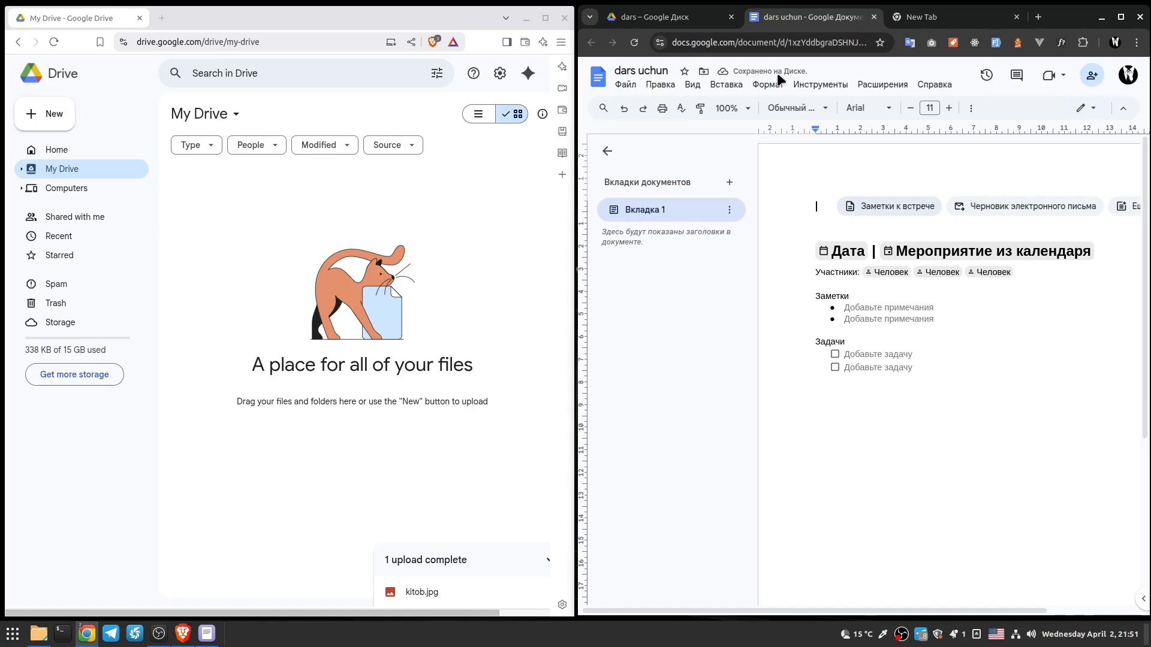
Step: Close the "dars uchun" document, go up to My Drive and reopen the dars folder
{"action": "middle_click", "coordinate": [813, 18]}
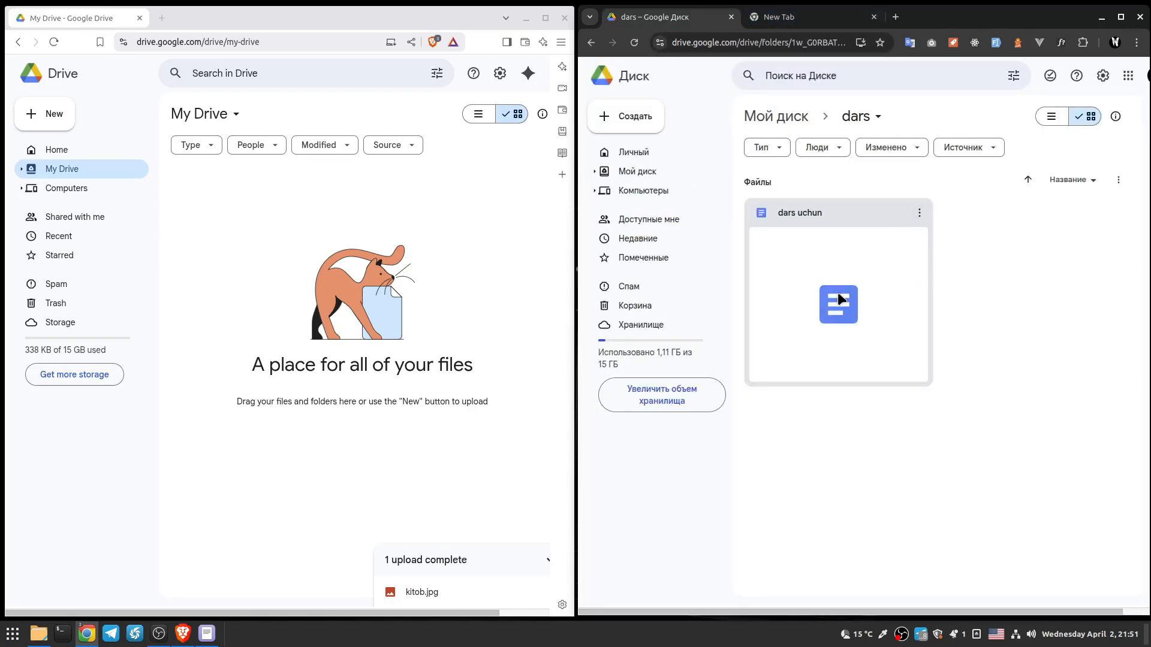
{"action": "left_click", "coordinate": [778, 118]}
{"action": "left_click", "coordinate": [801, 217]}
{"action": "double_click", "coordinate": [801, 214]}
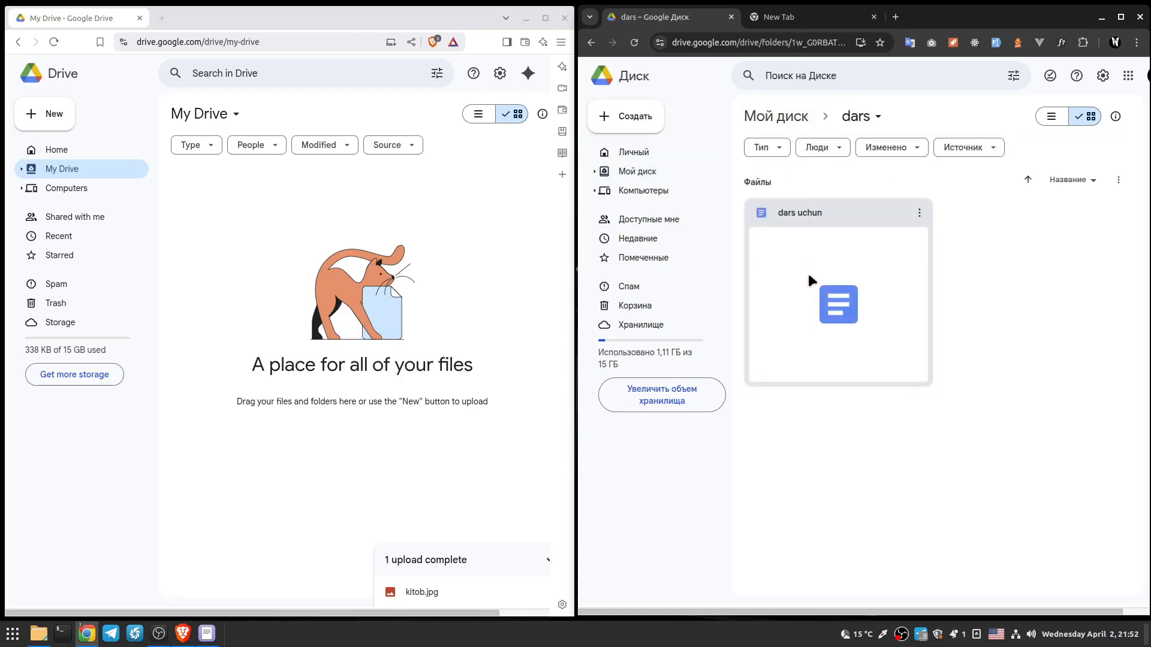
Step: Return to My Drive from the dars folder and set the folder's colour to red
{"action": "left_click", "coordinate": [775, 118]}
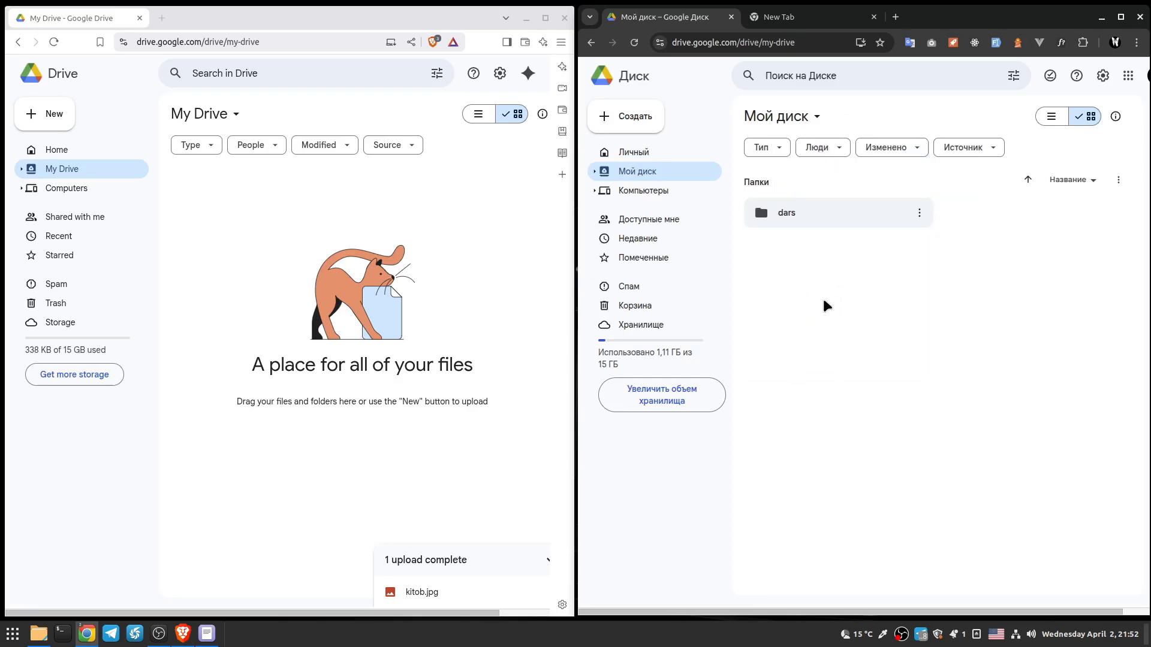
{"action": "double_click", "coordinate": [827, 214]}
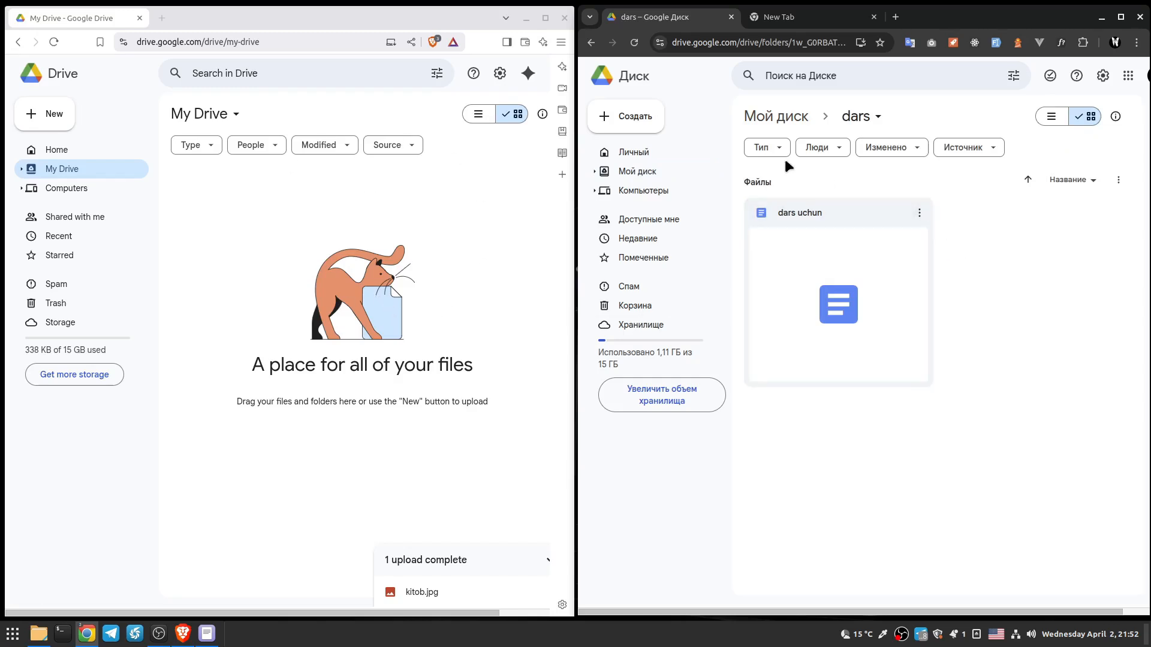
{"action": "left_click", "coordinate": [786, 115]}
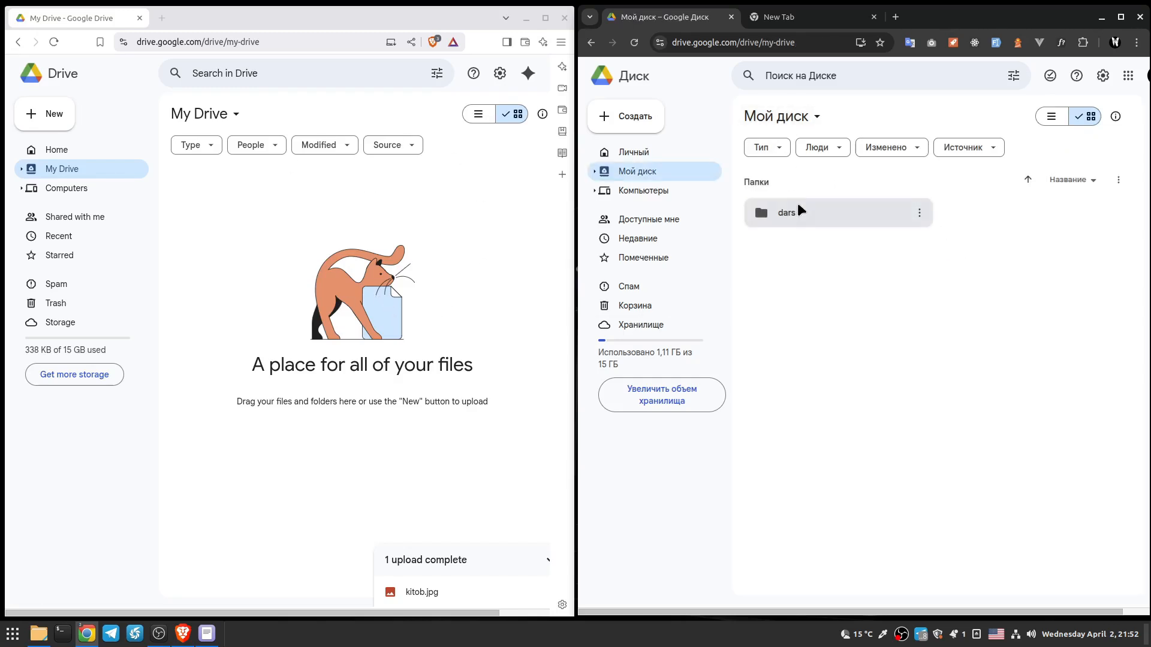
{"action": "left_click", "coordinate": [919, 213]}
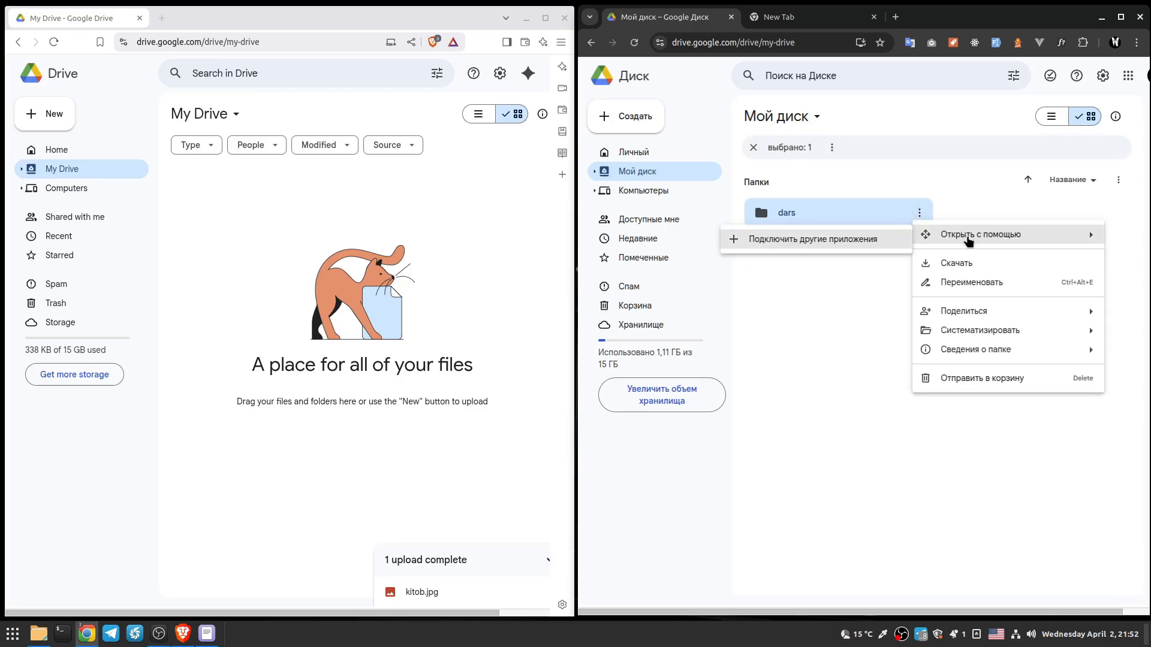
{"action": "mouse_move", "coordinate": [978, 234]}
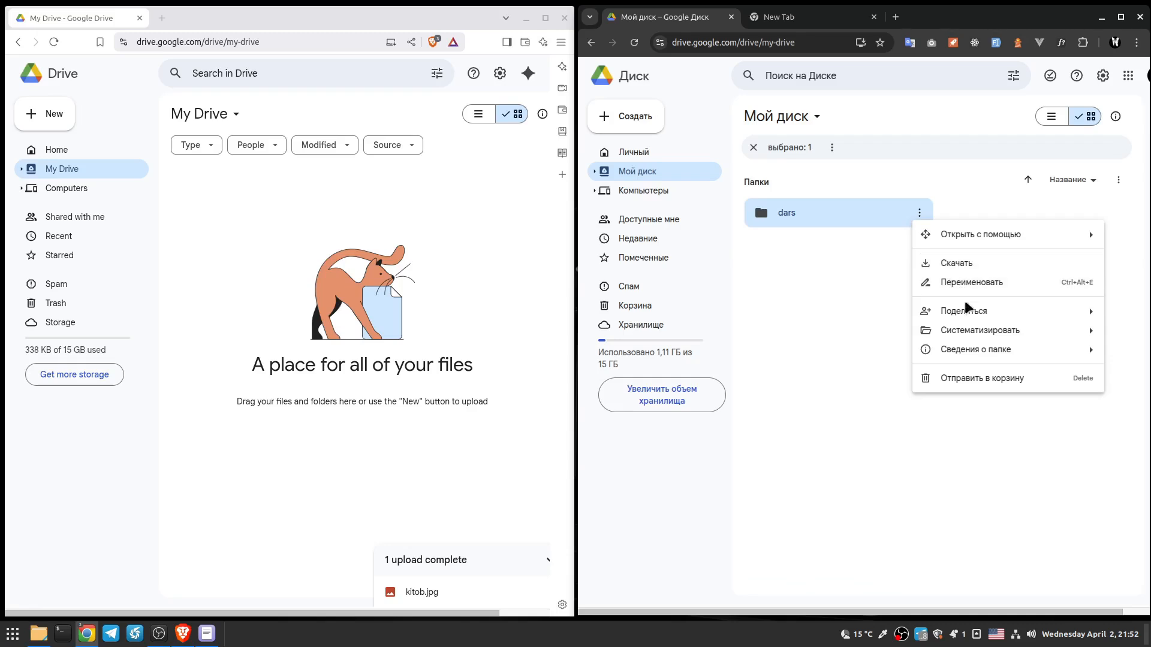
{"action": "mouse_move", "coordinate": [968, 314]}
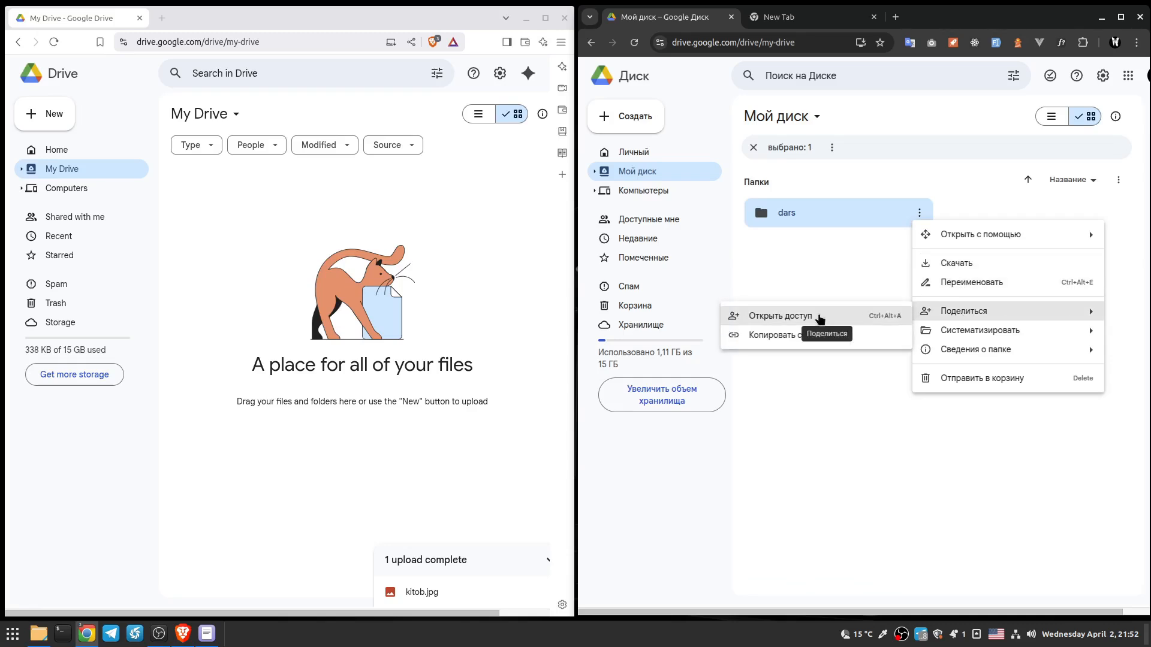
{"action": "mouse_move", "coordinate": [997, 334]}
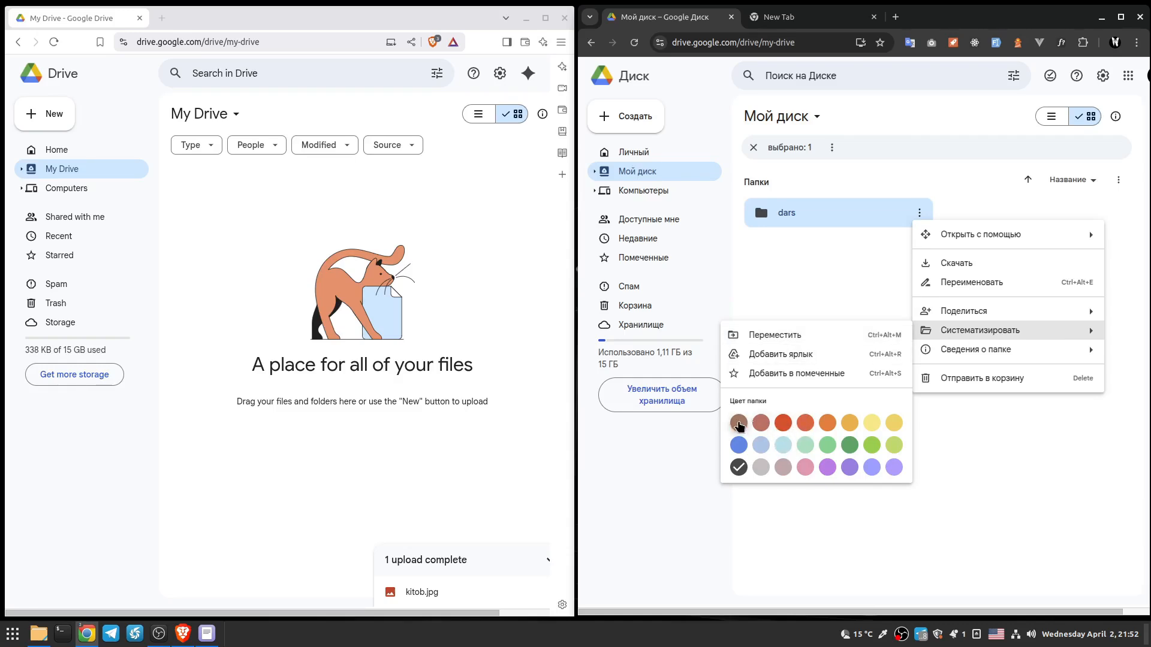
{"action": "left_click", "coordinate": [783, 423]}
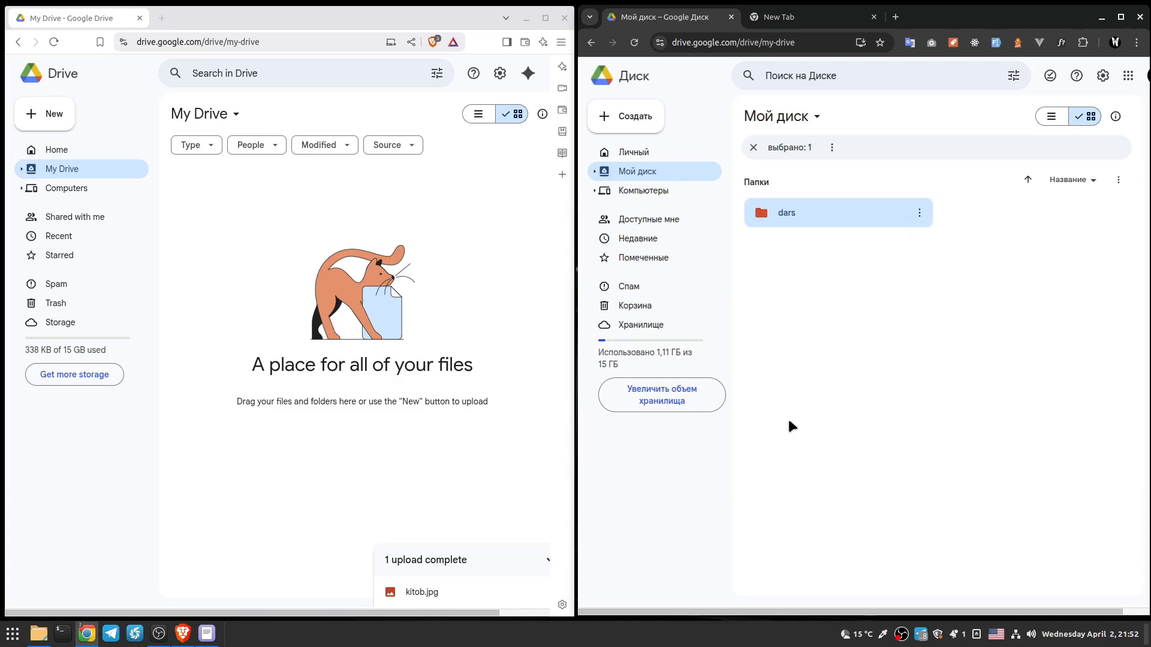
Step: Copy the dars folder's link and open it in a new tab of the English-language browser window
{"action": "left_click", "coordinate": [919, 212]}
{"action": "mouse_move", "coordinate": [912, 349]}
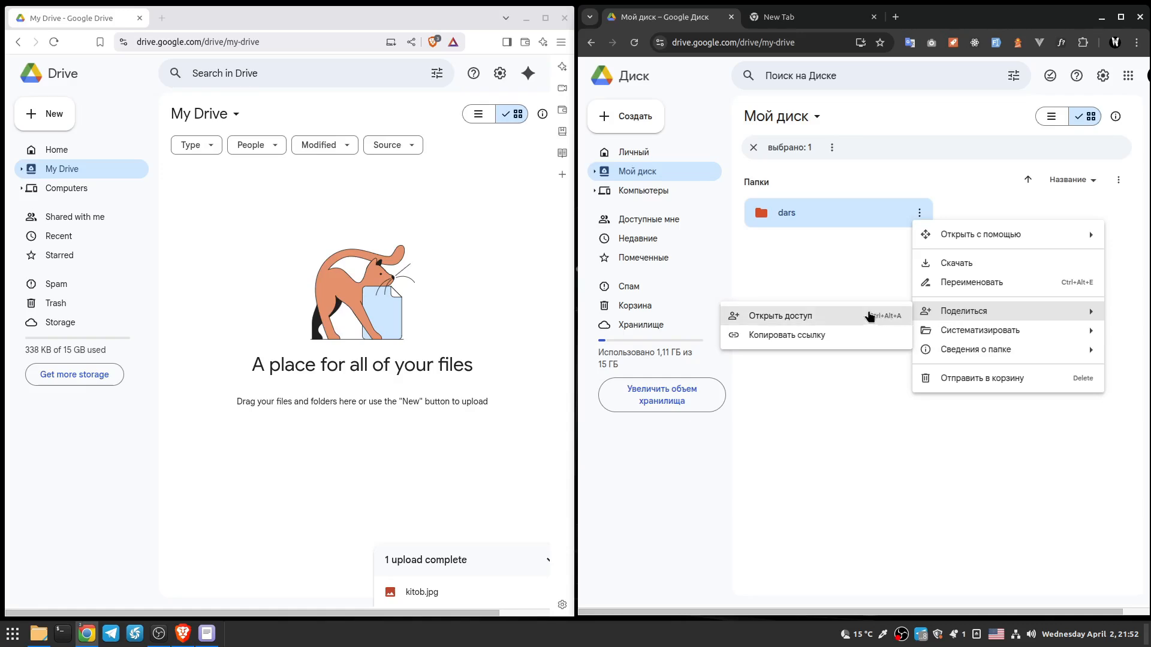
{"action": "left_click", "coordinate": [768, 339]}
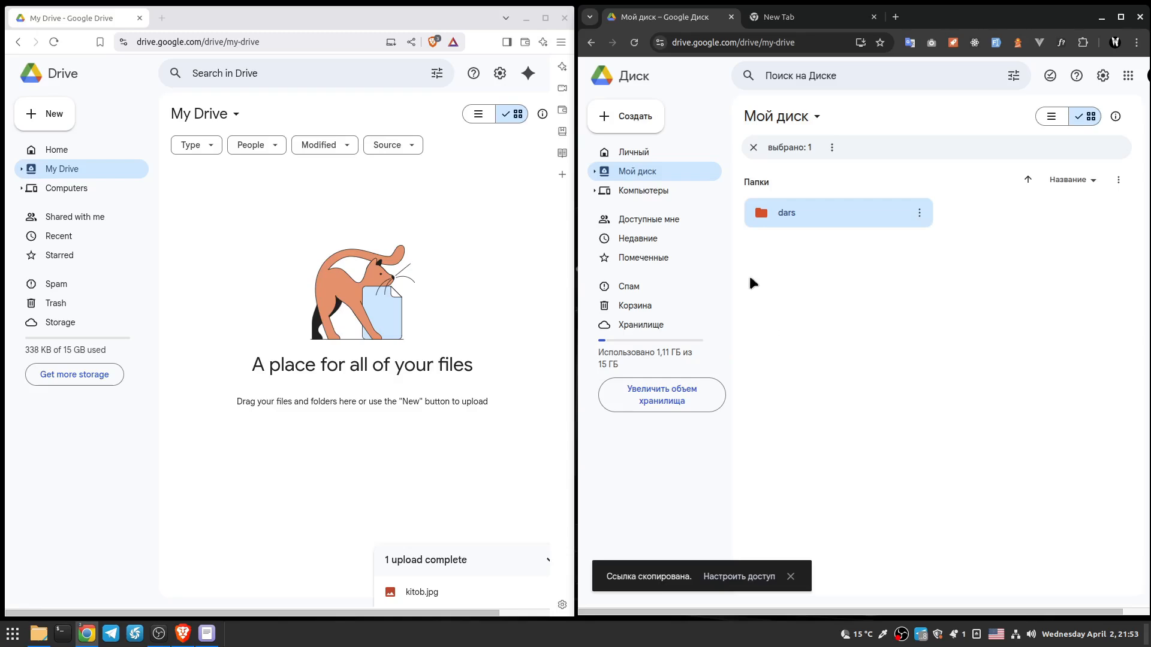
{"action": "left_click", "coordinate": [161, 18]}
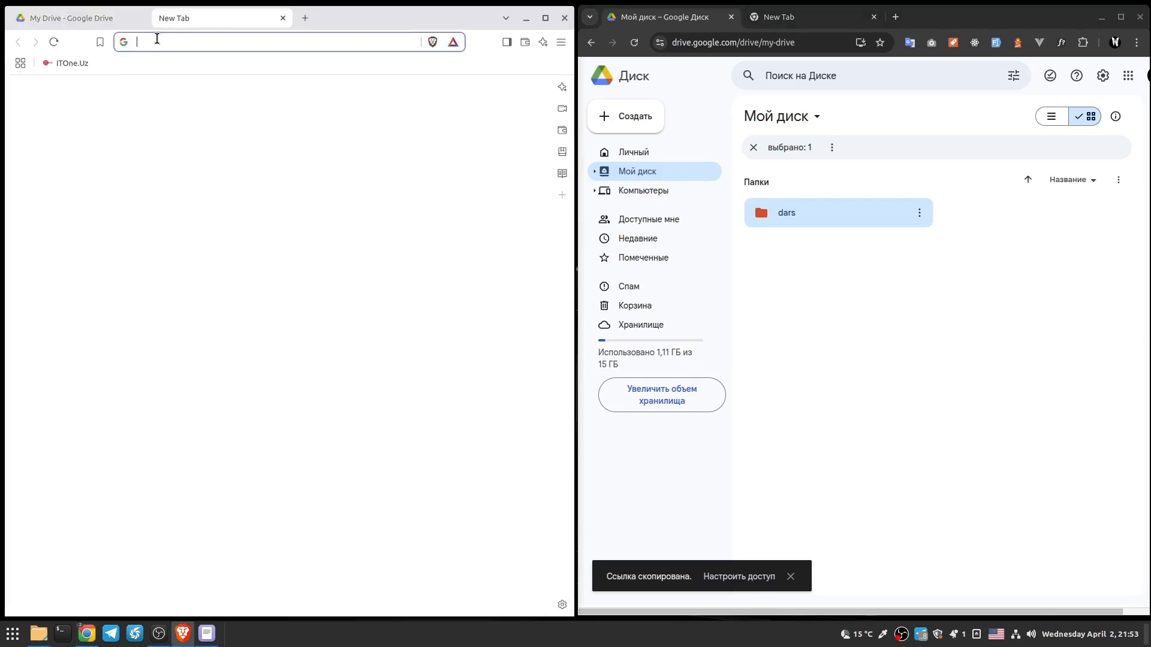
{"action": "right_click", "coordinate": [161, 42]}
{"action": "left_click", "coordinate": [199, 114]}
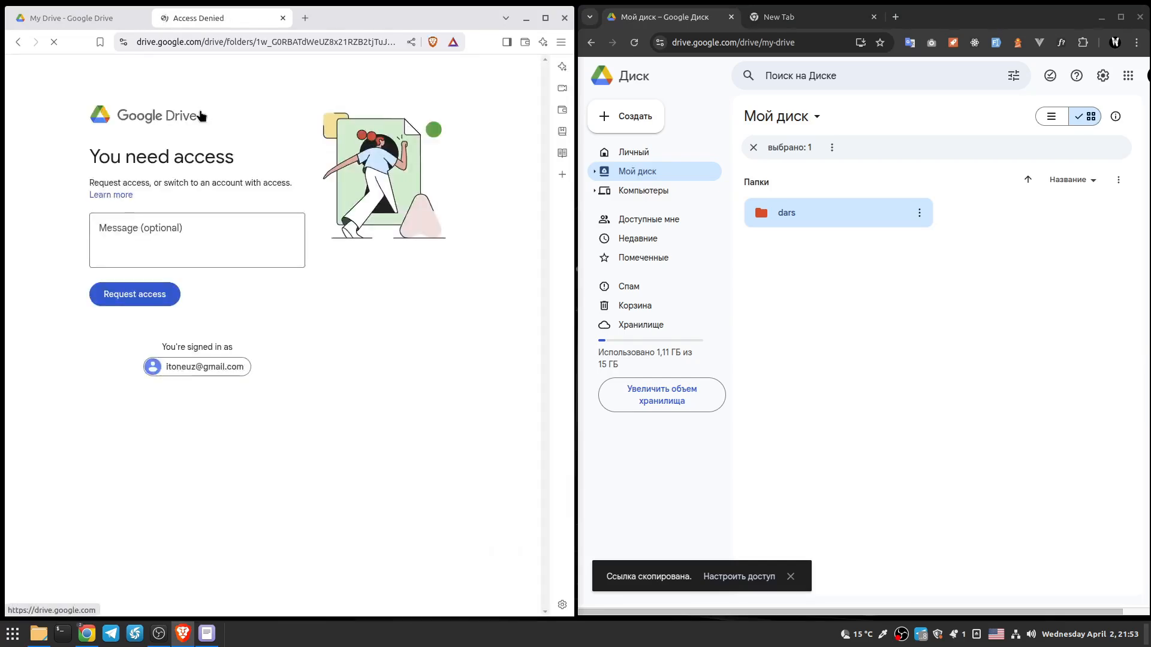
Step: Request access to the linked folder with the message "menga ruxsat ber"
{"action": "left_click_drag", "start_coordinate": [91, 158], "coordinate": [260, 157]}
{"action": "left_click", "coordinate": [169, 153]}
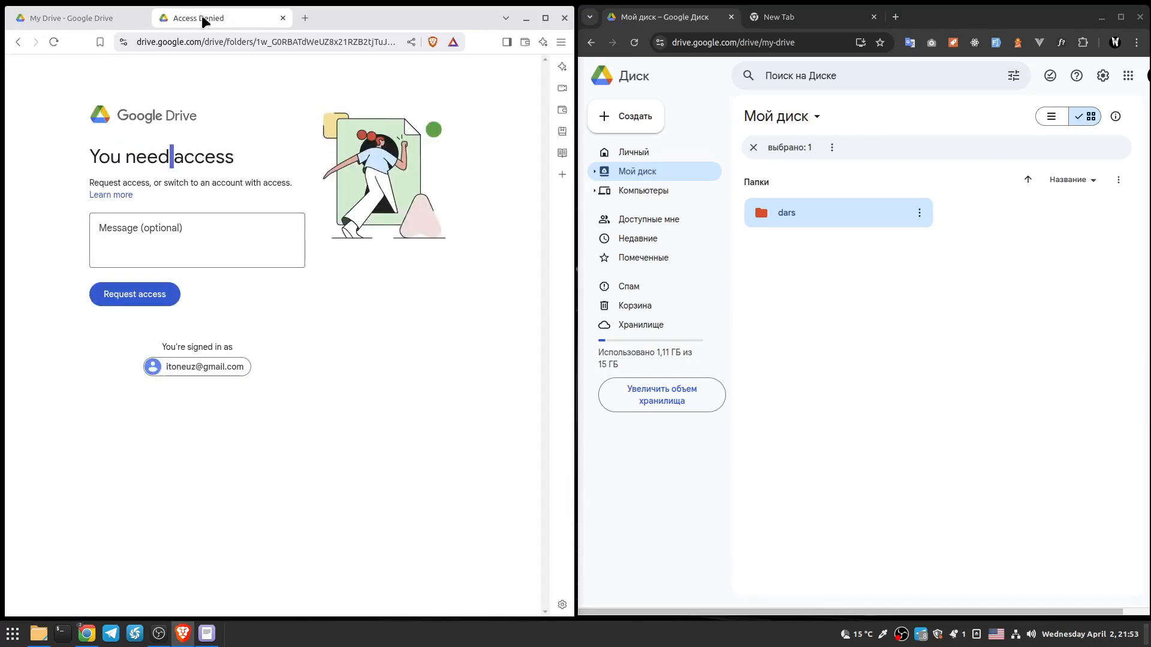
{"action": "left_click", "coordinate": [169, 230]}
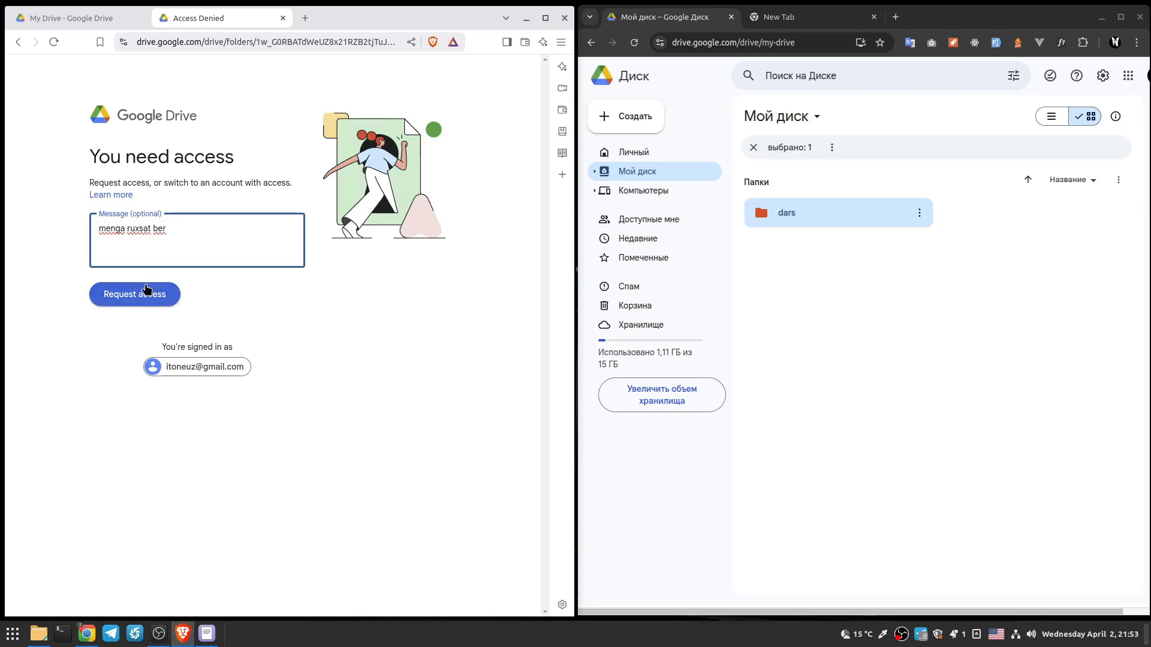
{"action": "left_click", "coordinate": [151, 296]}
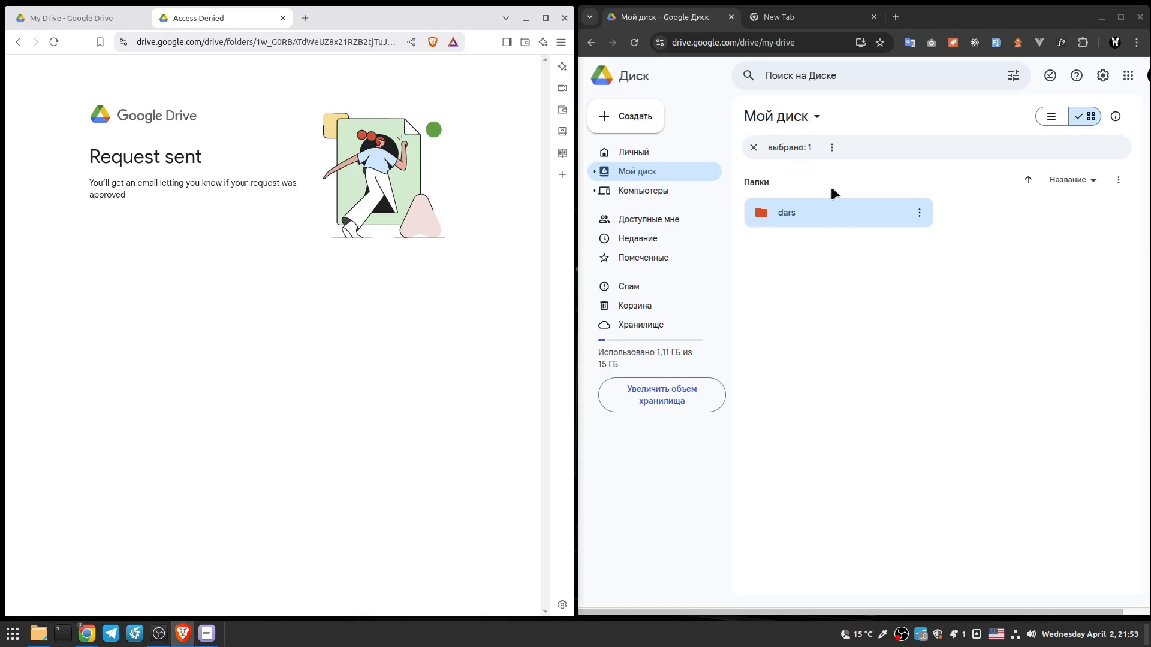
Step: Open the dars folder's sharing settings in the Russian-language Drive window and examine the pending access request
{"action": "left_click", "coordinate": [921, 214]}
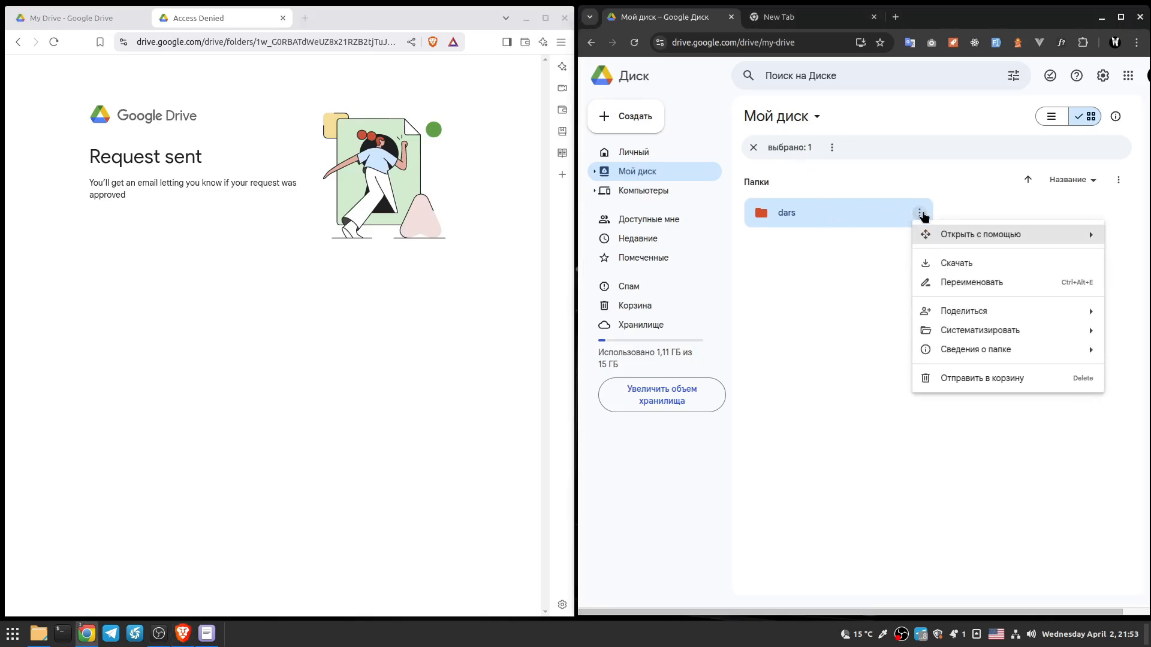
{"action": "mouse_move", "coordinate": [948, 313]}
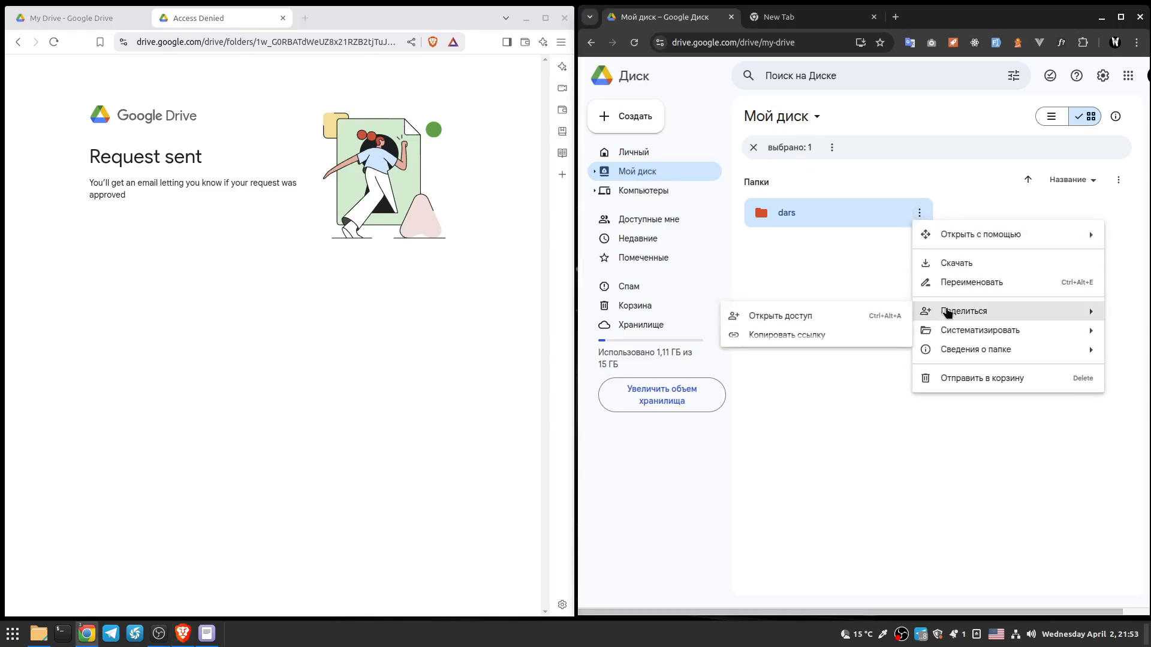
{"action": "left_click", "coordinate": [817, 313]}
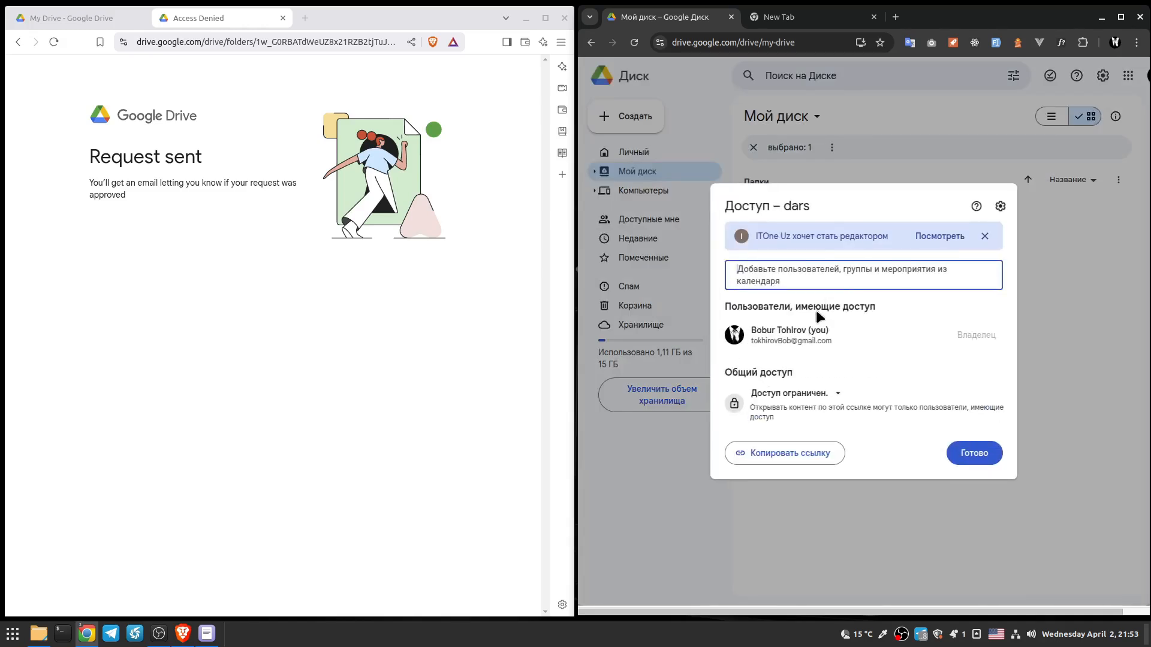
{"action": "left_click_drag", "start_coordinate": [756, 235], "coordinate": [891, 248]}
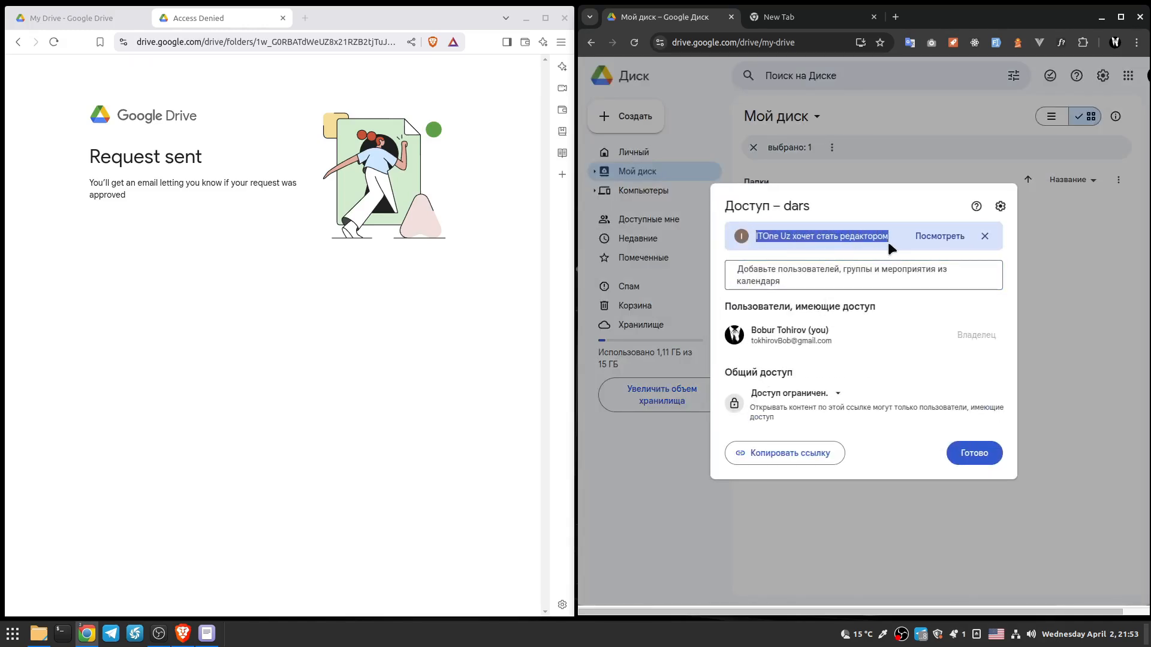
{"action": "left_click", "coordinate": [793, 240]}
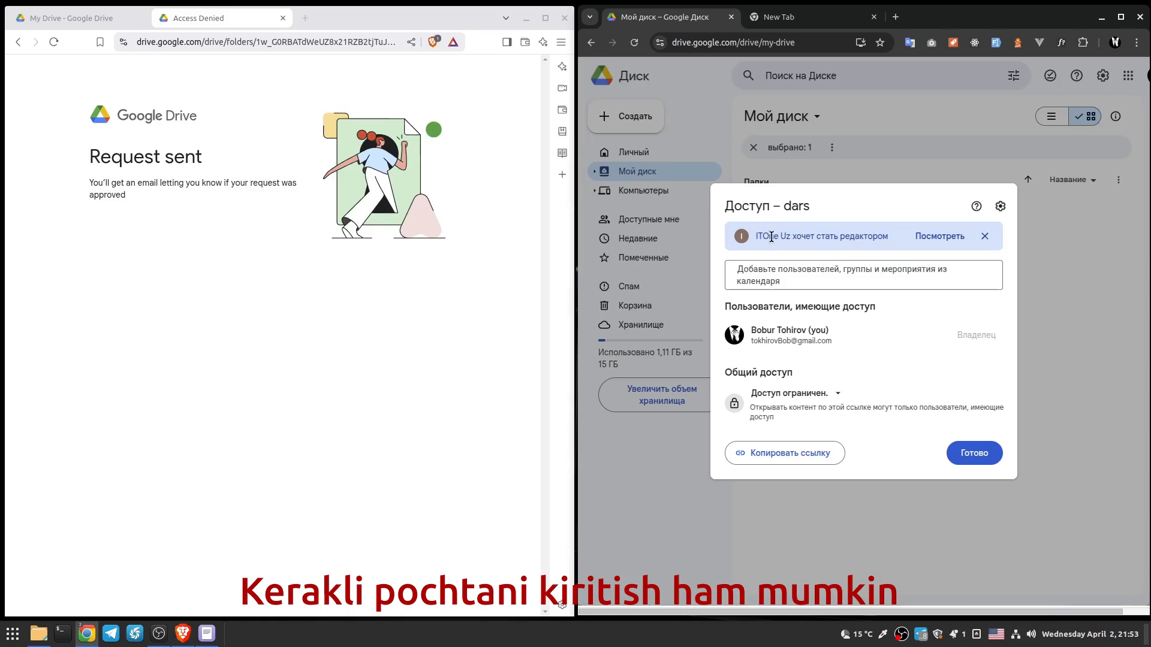
{"action": "left_click_drag", "start_coordinate": [898, 240], "coordinate": [765, 233]}
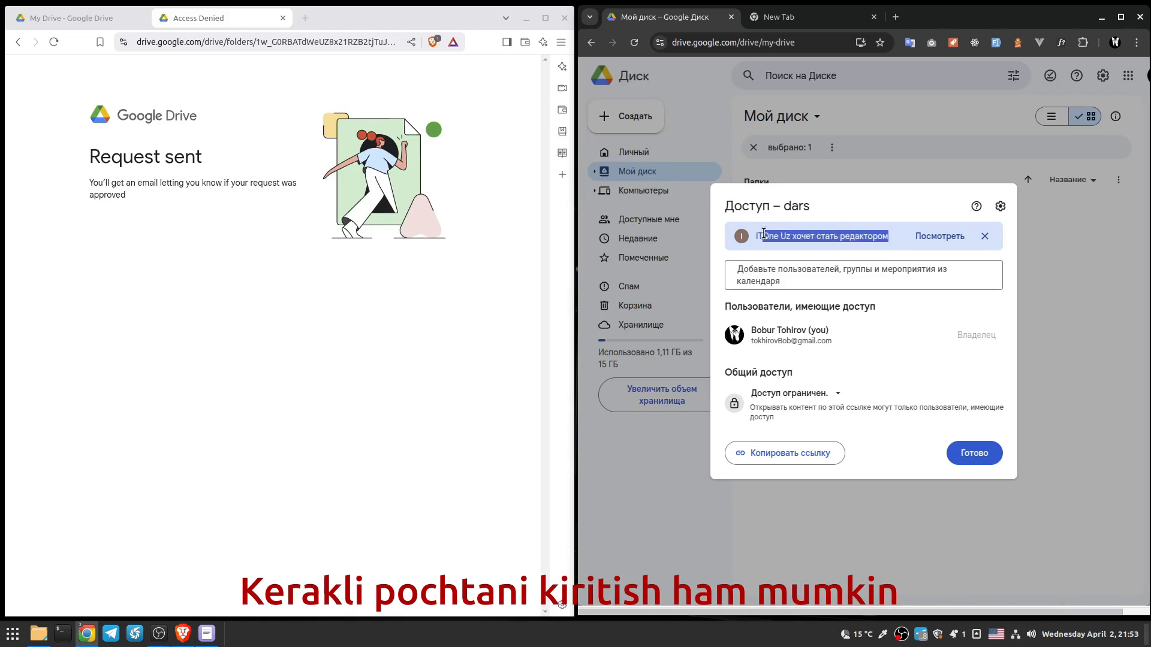
{"action": "left_click", "coordinate": [847, 236]}
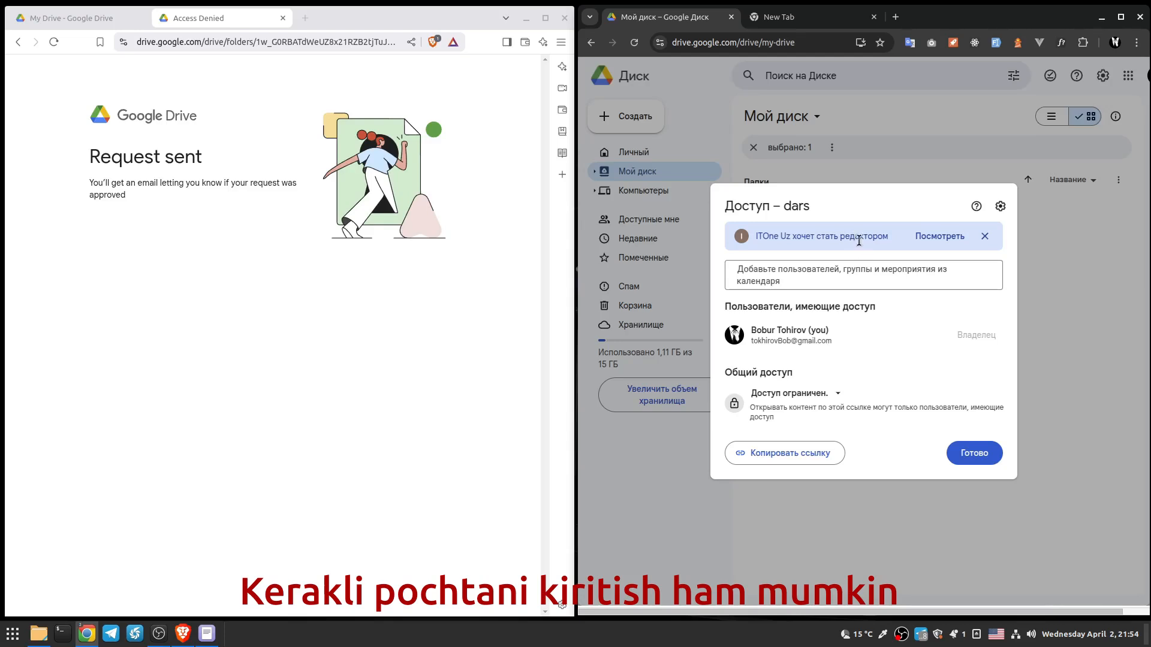
Step: Grant the pending request for the dars folder with the Редактор role and notification enabled, and finish the sharing settings
{"action": "left_click", "coordinate": [939, 238]}
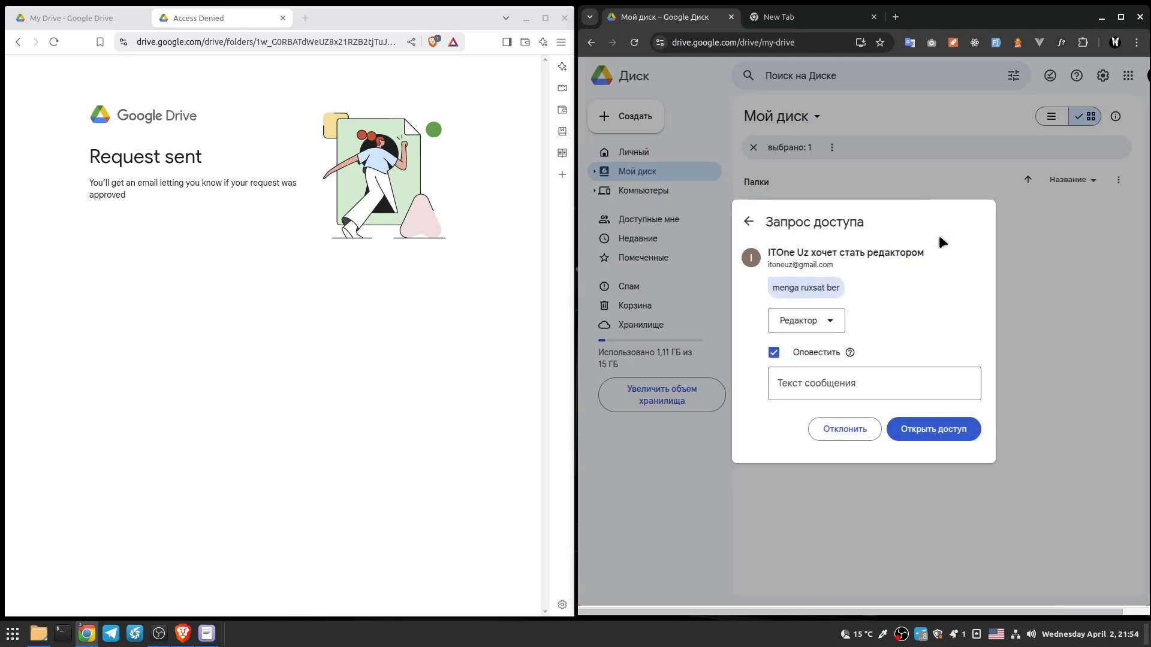
{"action": "left_click", "coordinate": [824, 318]}
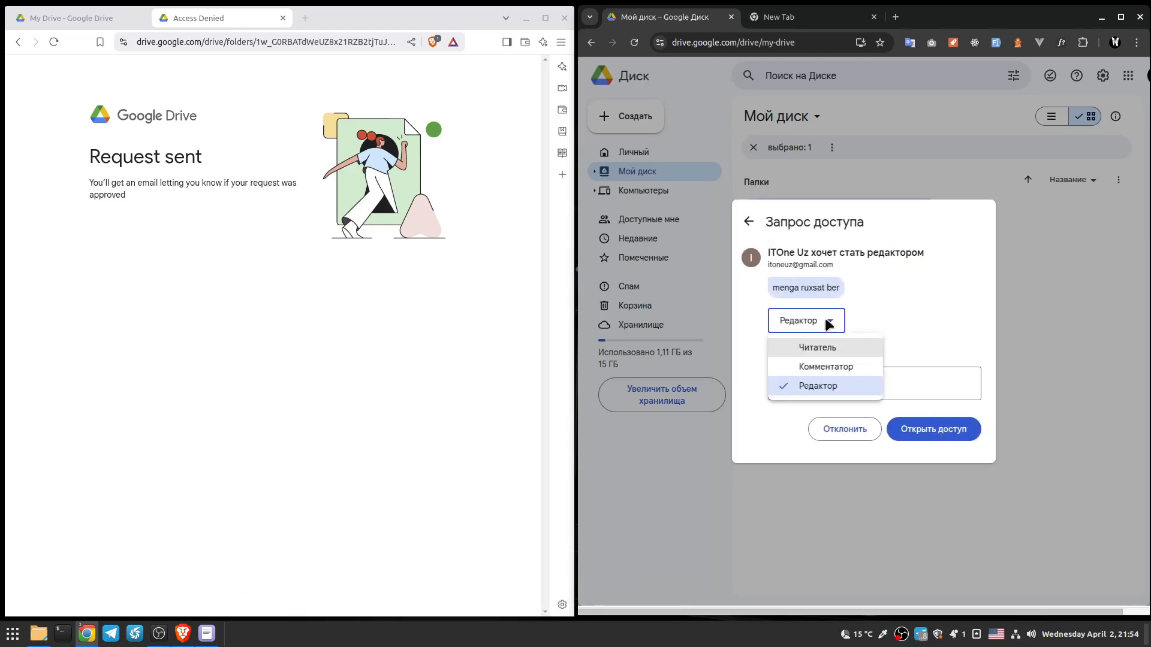
{"action": "left_click", "coordinate": [829, 326]}
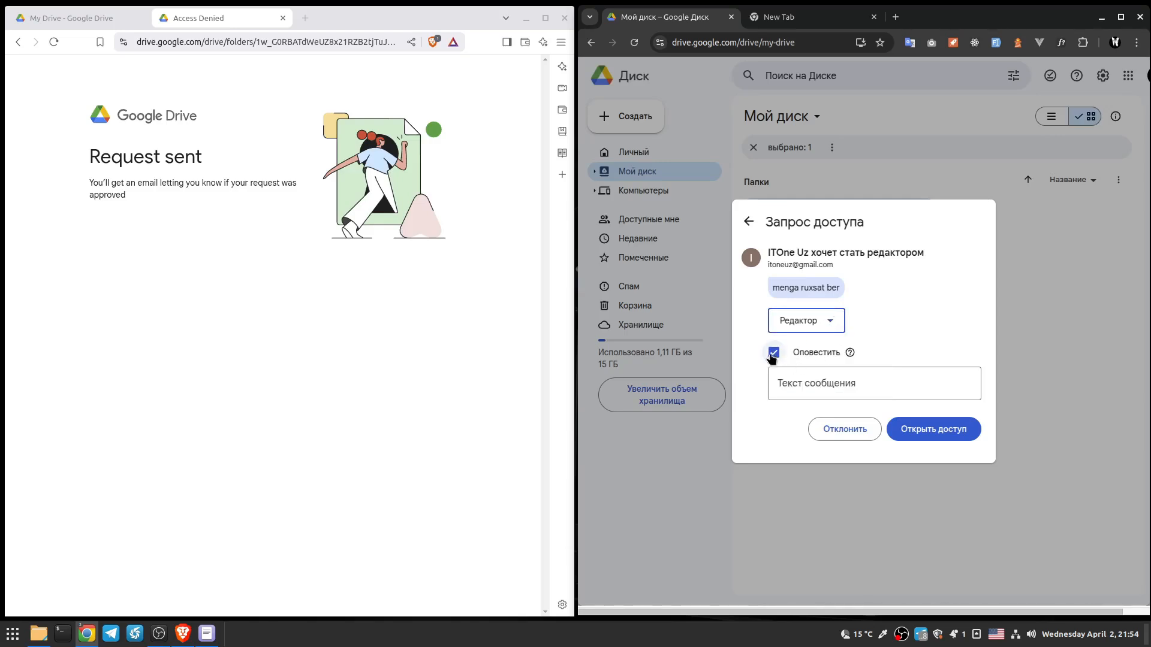
{"action": "left_click", "coordinate": [819, 319]}
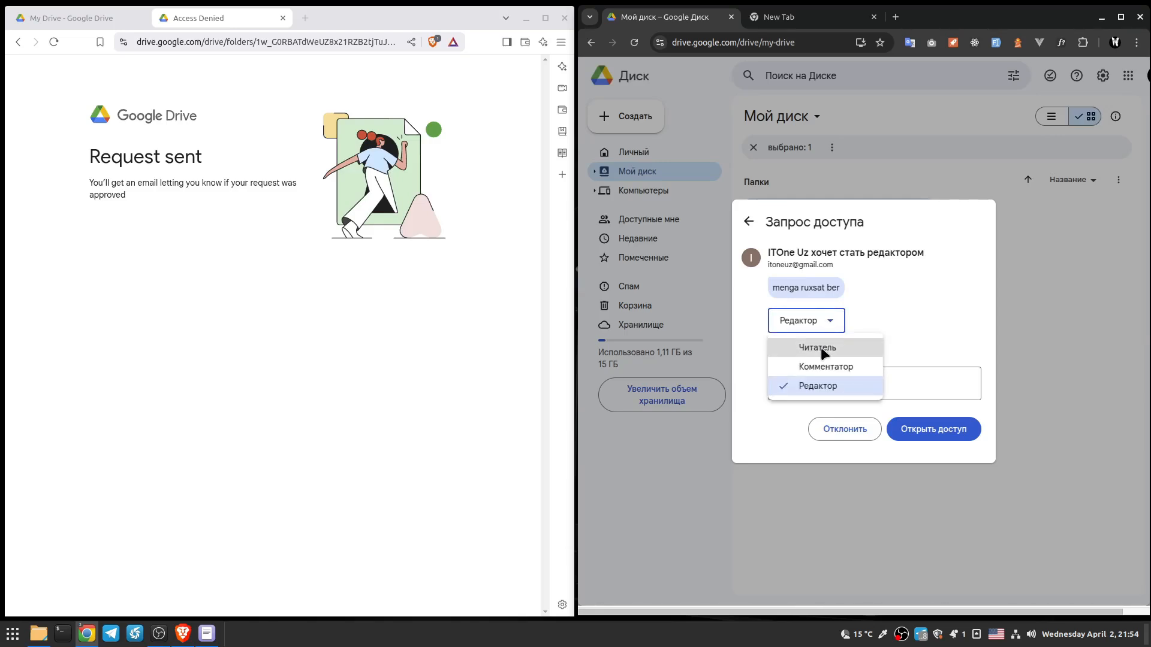
{"action": "left_click", "coordinate": [819, 385]}
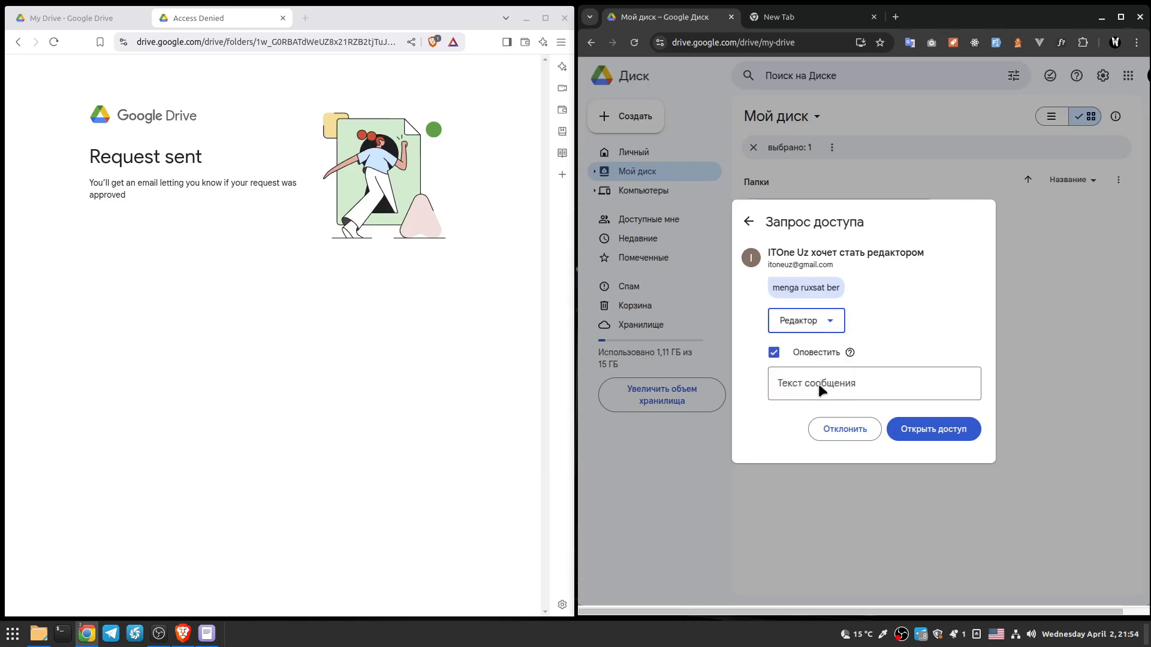
{"action": "left_click", "coordinate": [930, 430]}
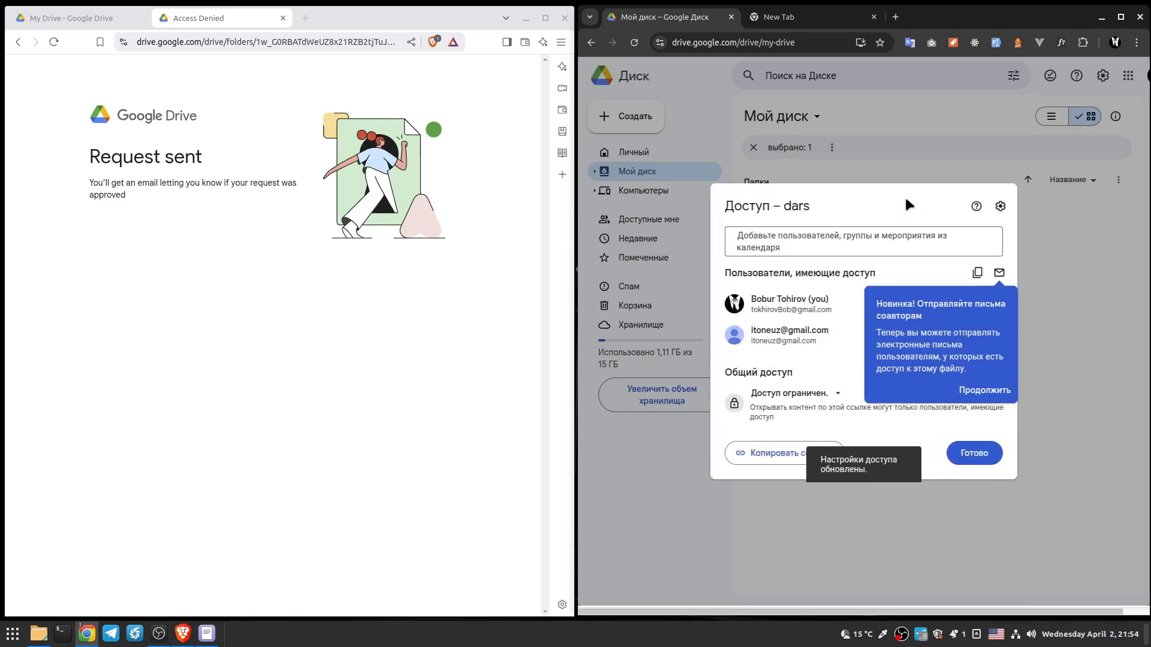
{"action": "left_click", "coordinate": [906, 199]}
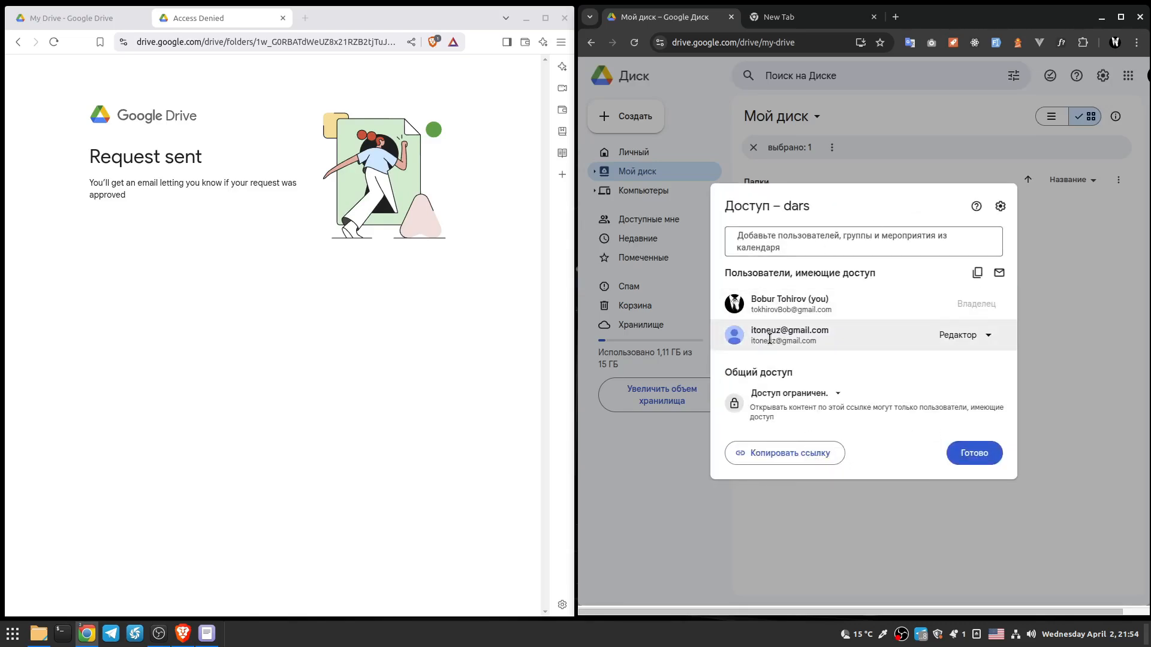
{"action": "left_click", "coordinate": [975, 454]}
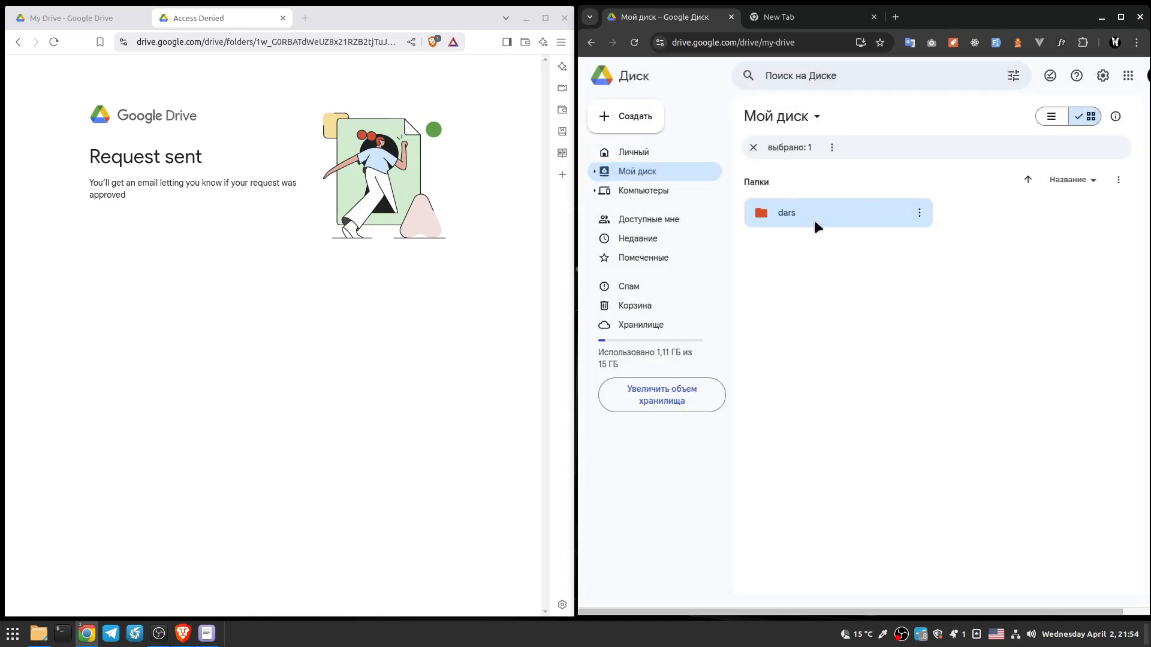
Step: Close the access request tab in the English-language window and go through Home to Shared with me
{"action": "middle_click", "coordinate": [211, 16]}
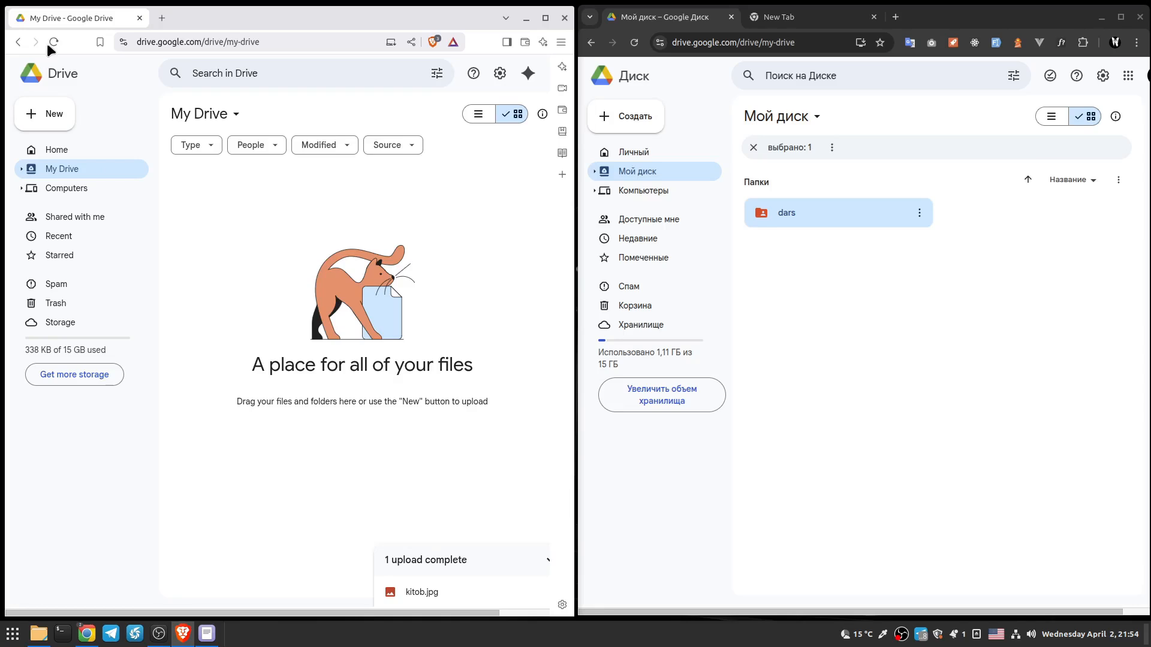
{"action": "left_click", "coordinate": [55, 150]}
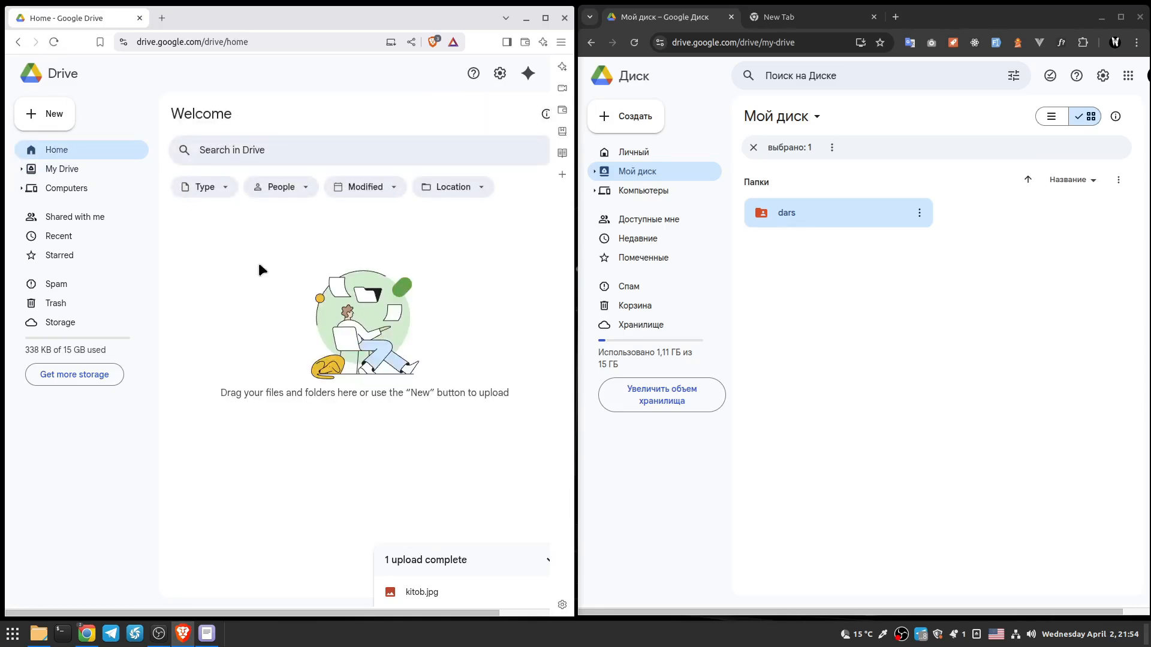
{"action": "left_click", "coordinate": [70, 217]}
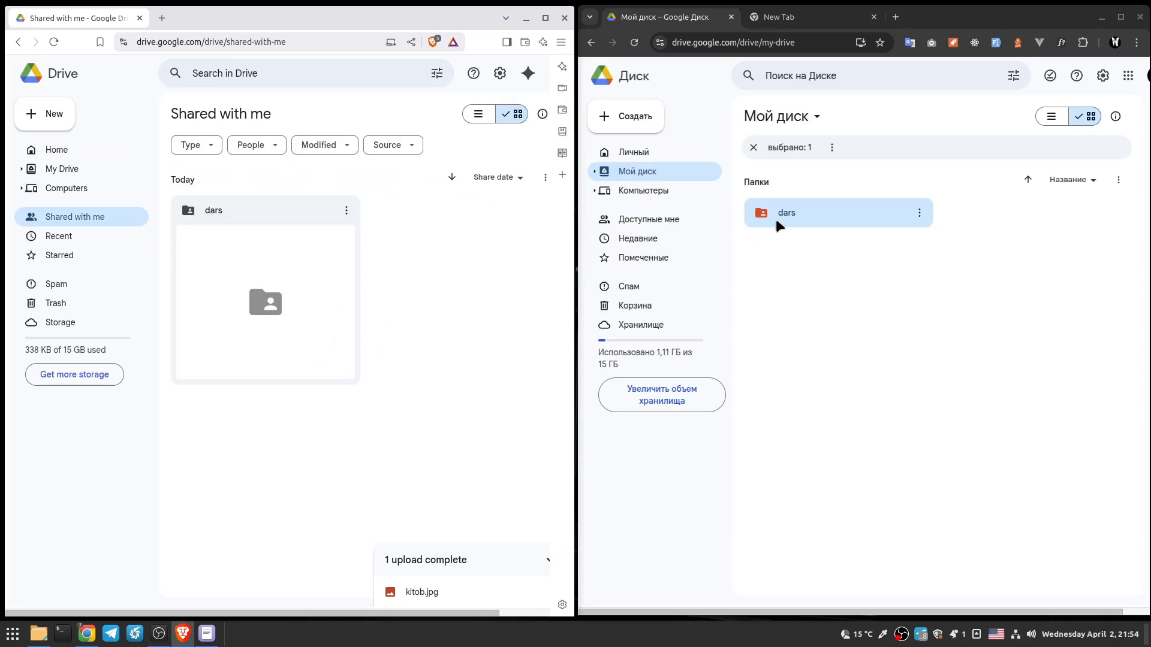
Step: Open the shared dars folder, view its "dars uchun" document and close the document
{"action": "left_click", "coordinate": [256, 277]}
{"action": "double_click", "coordinate": [256, 277]}
{"action": "double_click", "coordinate": [275, 257]}
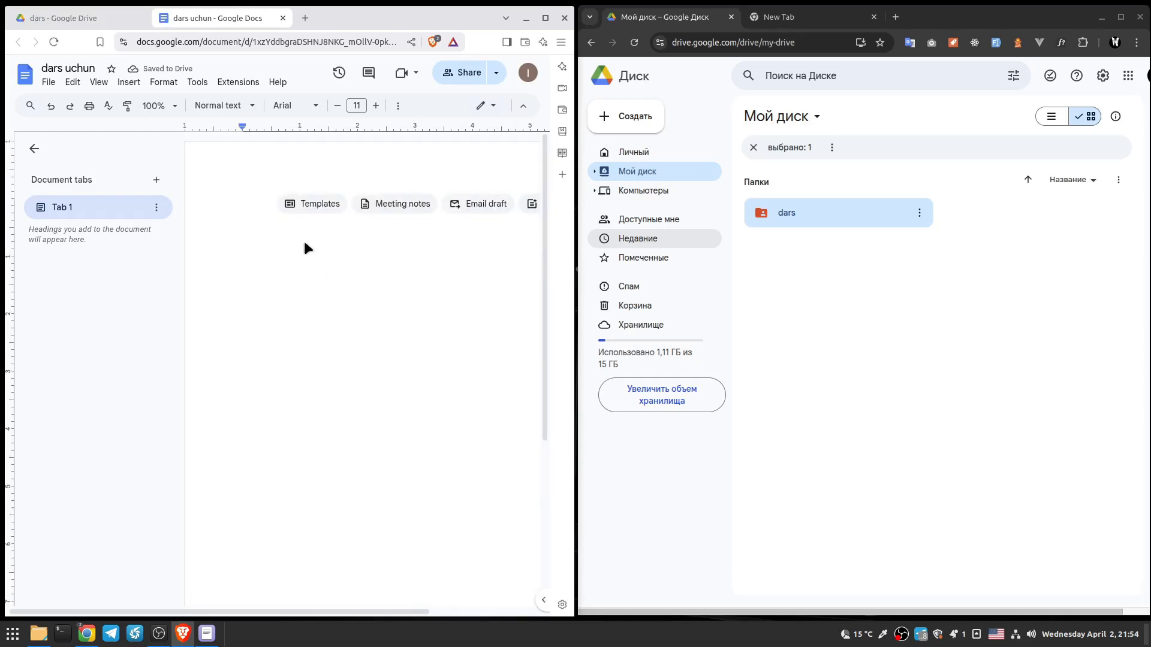
{"action": "middle_click", "coordinate": [227, 16]}
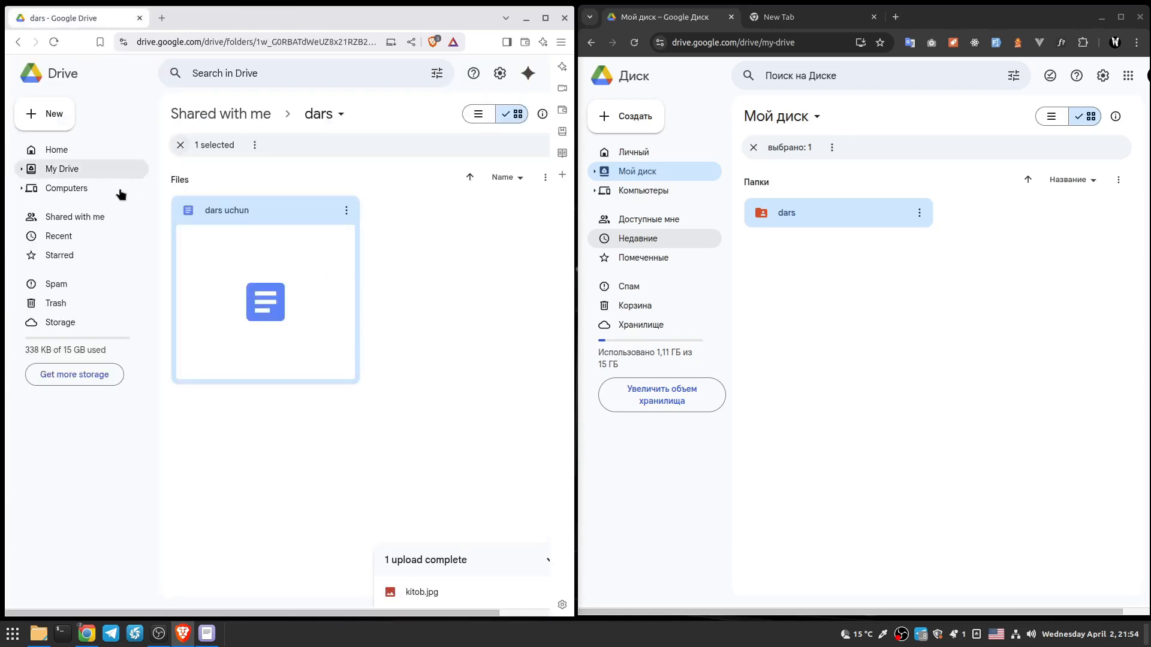
Step: Return to Shared with me in the English-language window, and revoke the other account's access to the dars folder in the Russian-language window
{"action": "left_click", "coordinate": [95, 221]}
{"action": "left_click", "coordinate": [919, 213]}
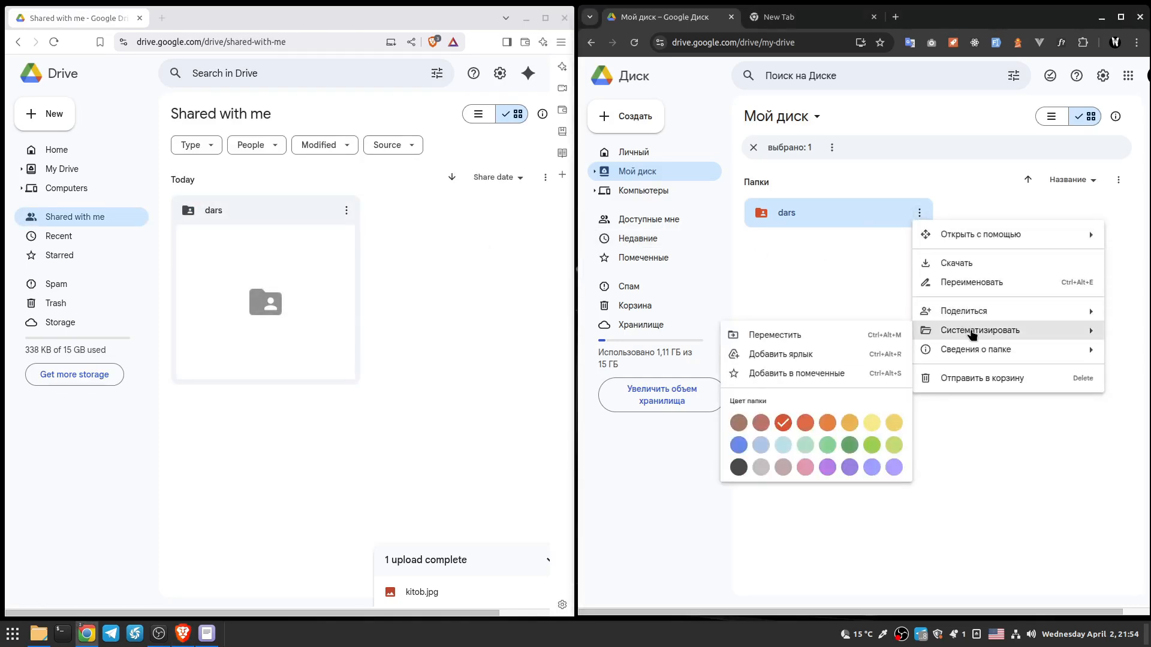
{"action": "mouse_move", "coordinate": [968, 313]}
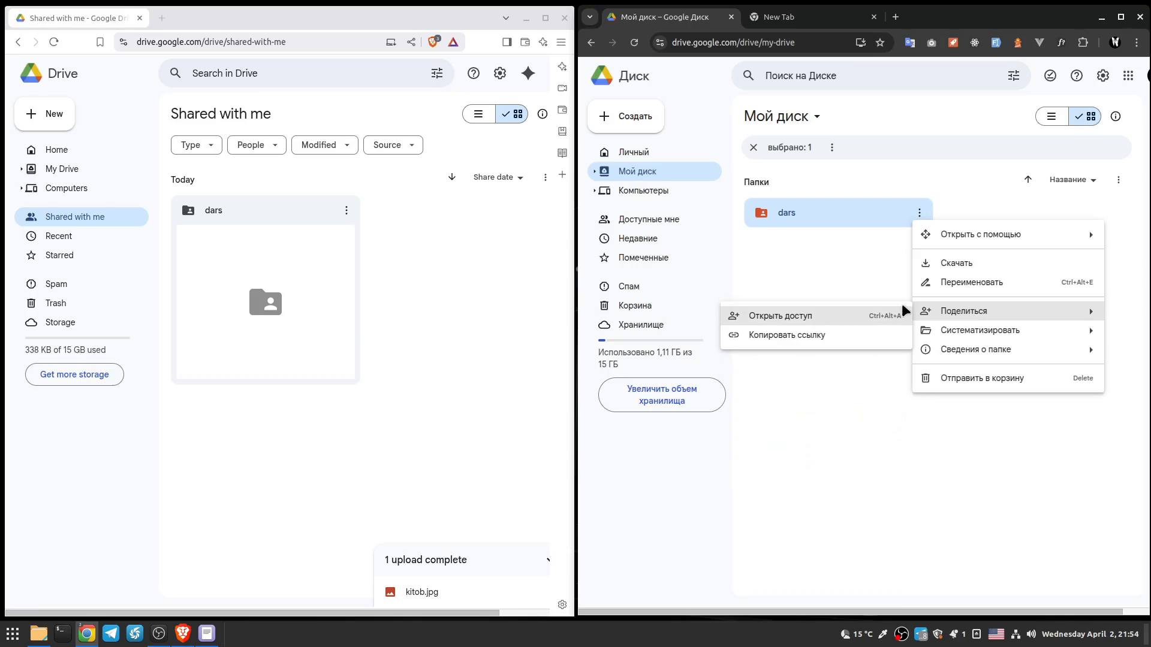
{"action": "left_click", "coordinate": [782, 316]}
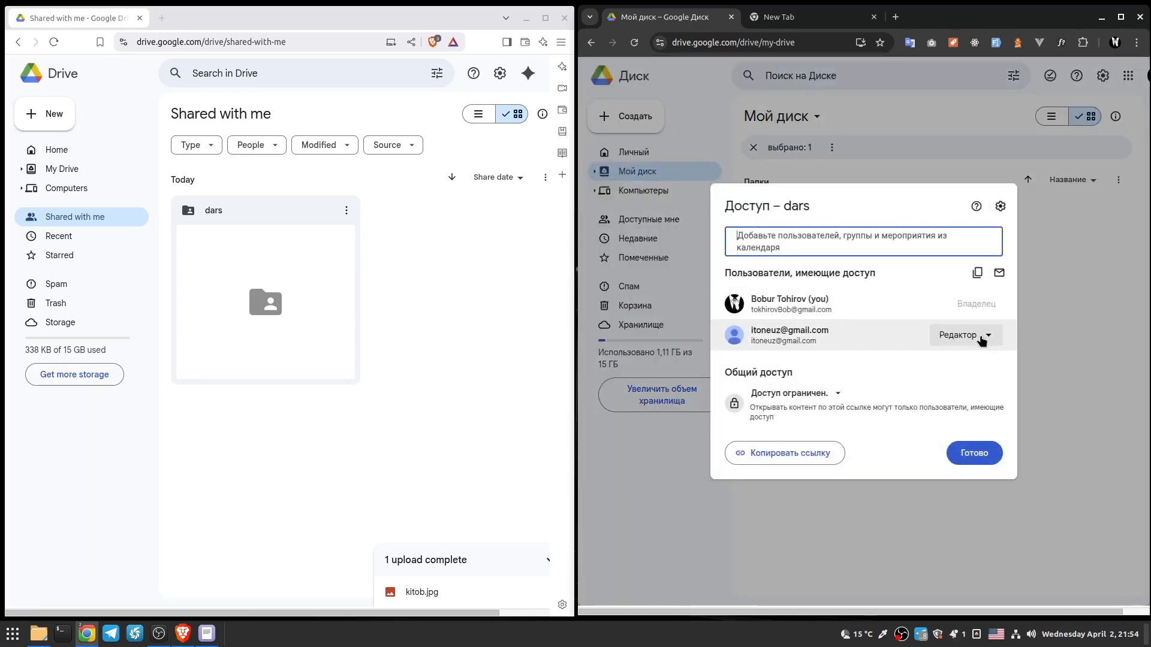
{"action": "left_click", "coordinate": [987, 338]}
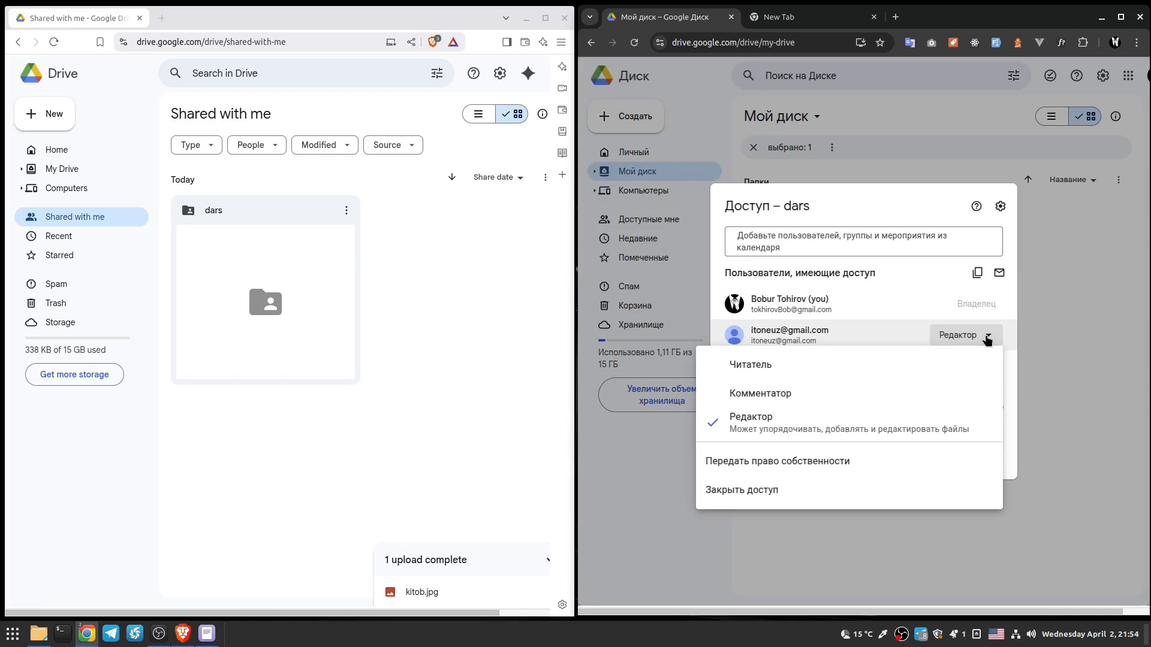
{"action": "left_click", "coordinate": [741, 496]}
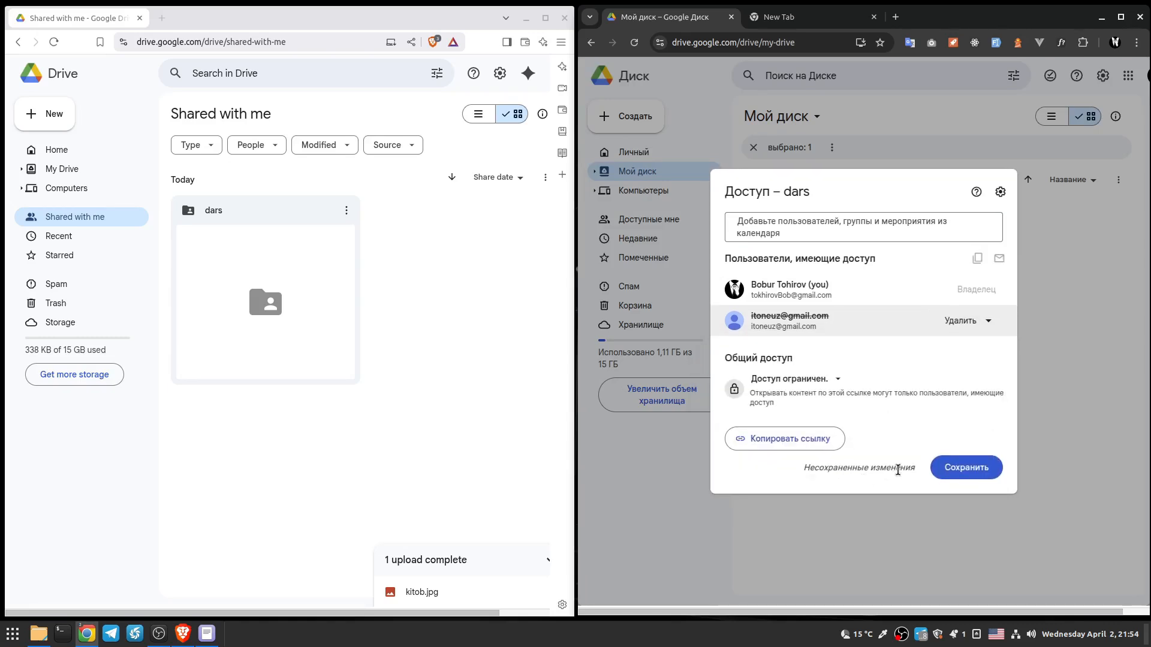
{"action": "left_click", "coordinate": [961, 468]}
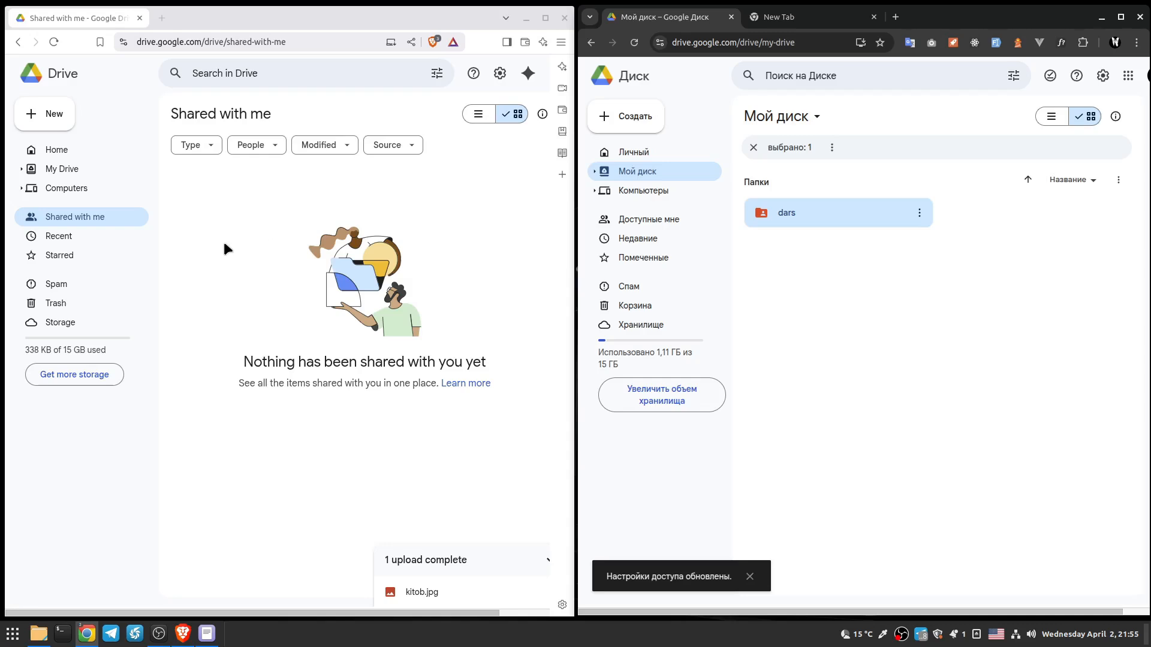
Step: View the dars folder's security limitations in its details, and open and dismiss its access settings
{"action": "scroll", "coordinate": [875, 298], "scroll_direction": "down", "scroll_amount": 1}
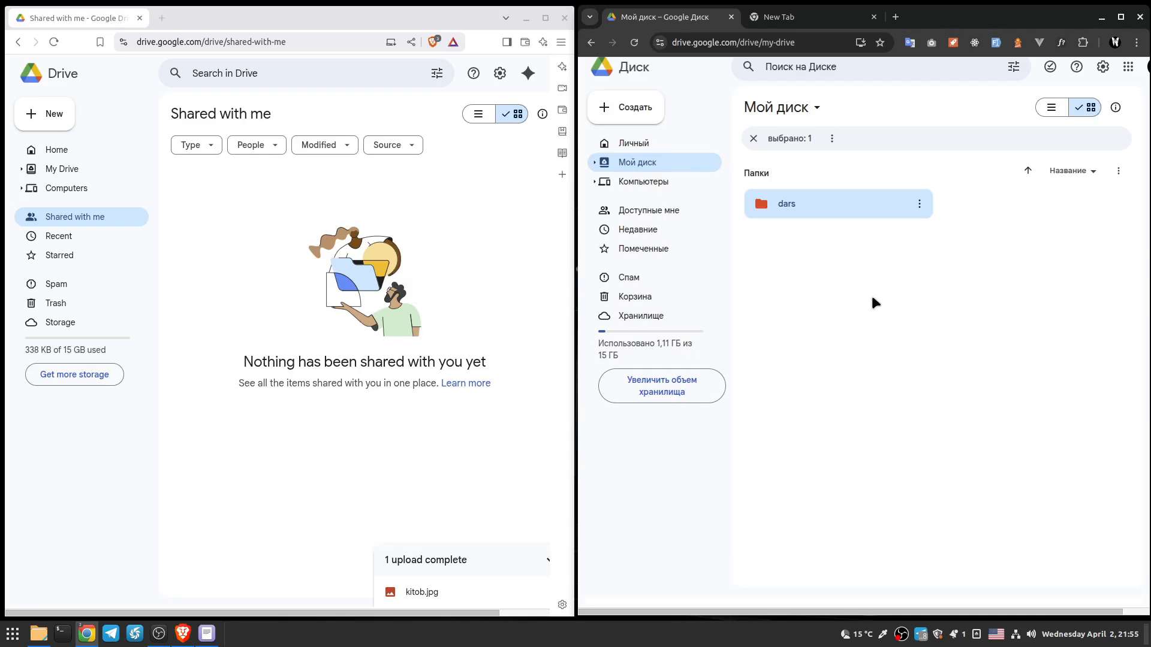
{"action": "left_click", "coordinate": [918, 203]}
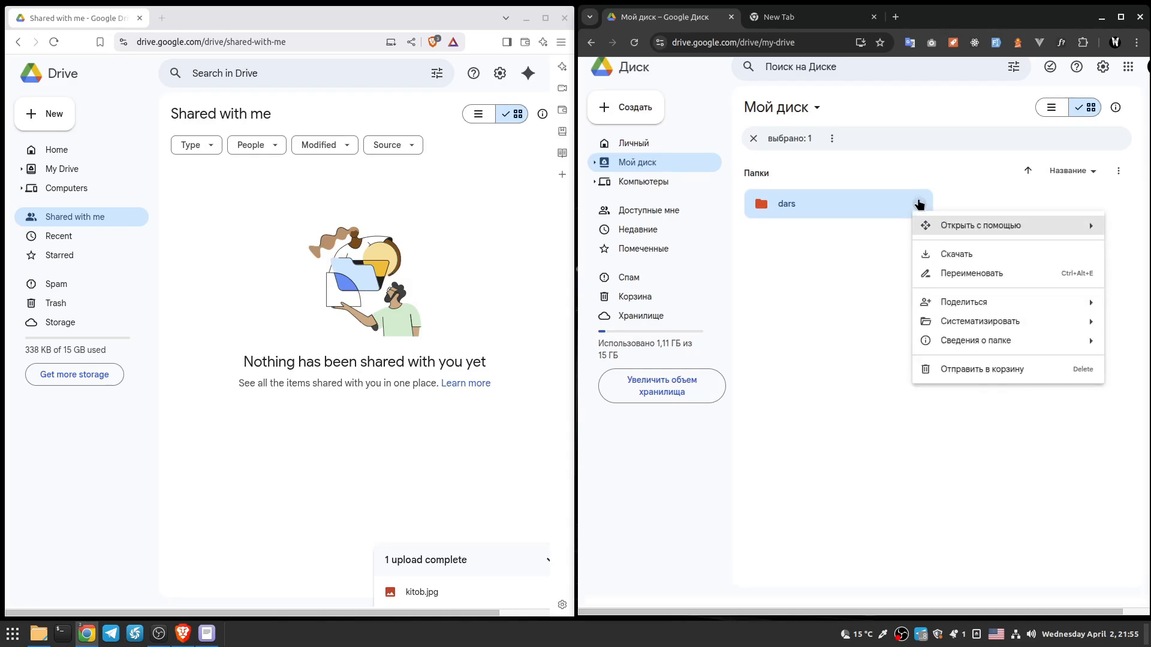
{"action": "mouse_move", "coordinate": [959, 341]}
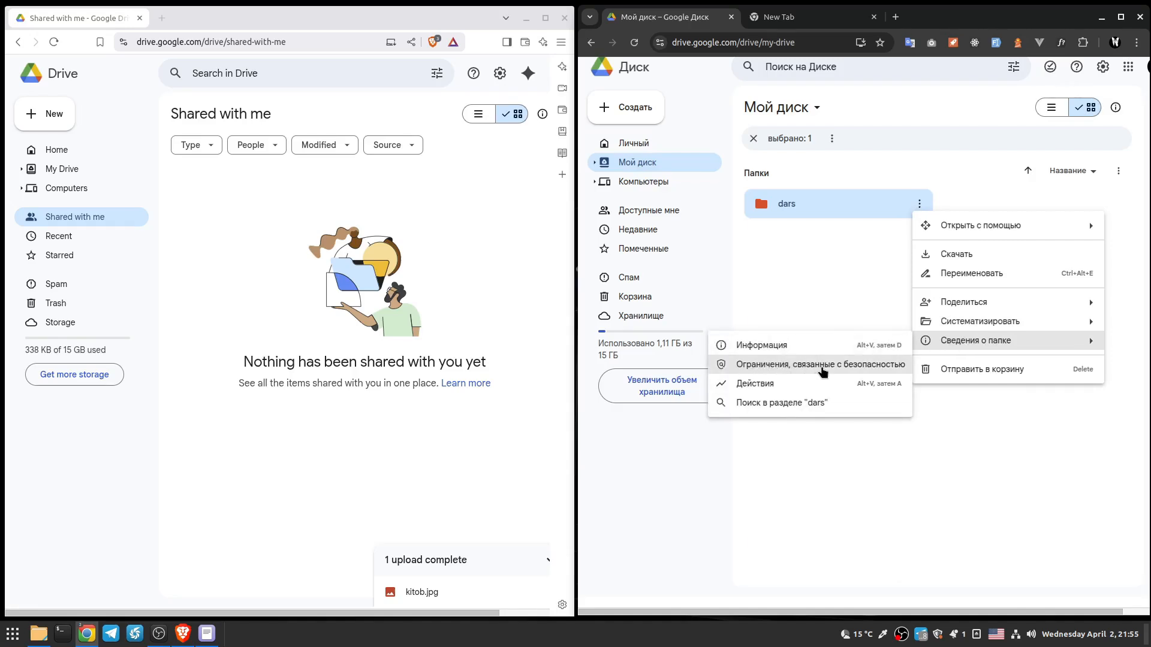
{"action": "left_click", "coordinate": [838, 366]}
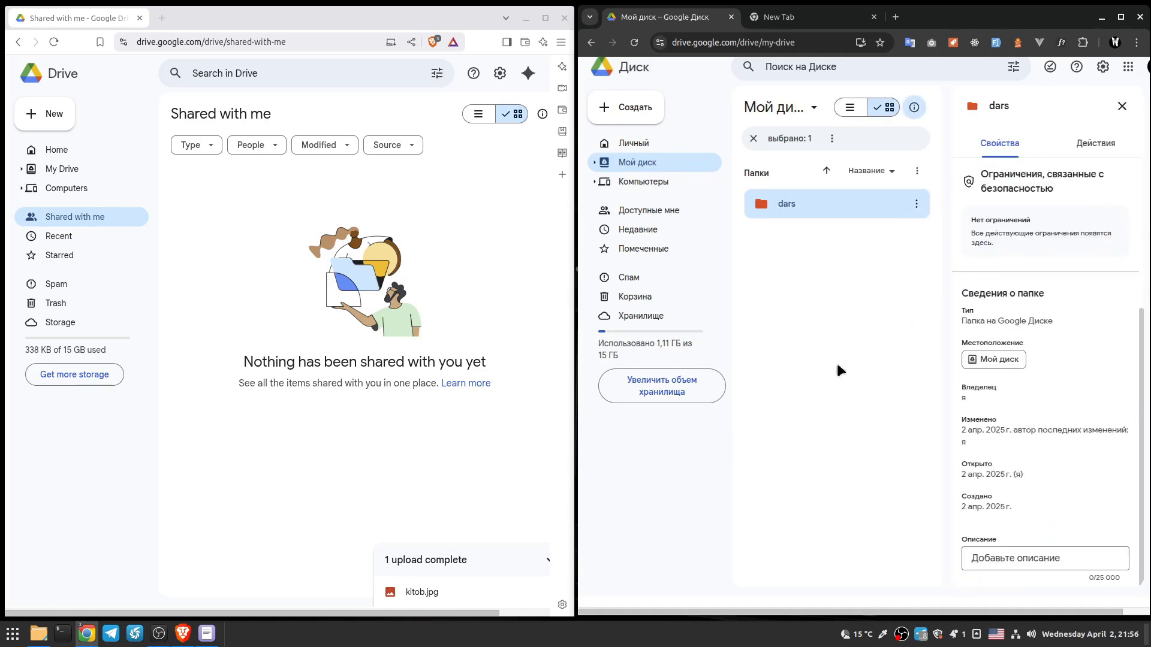
{"action": "left_click", "coordinate": [1008, 211]}
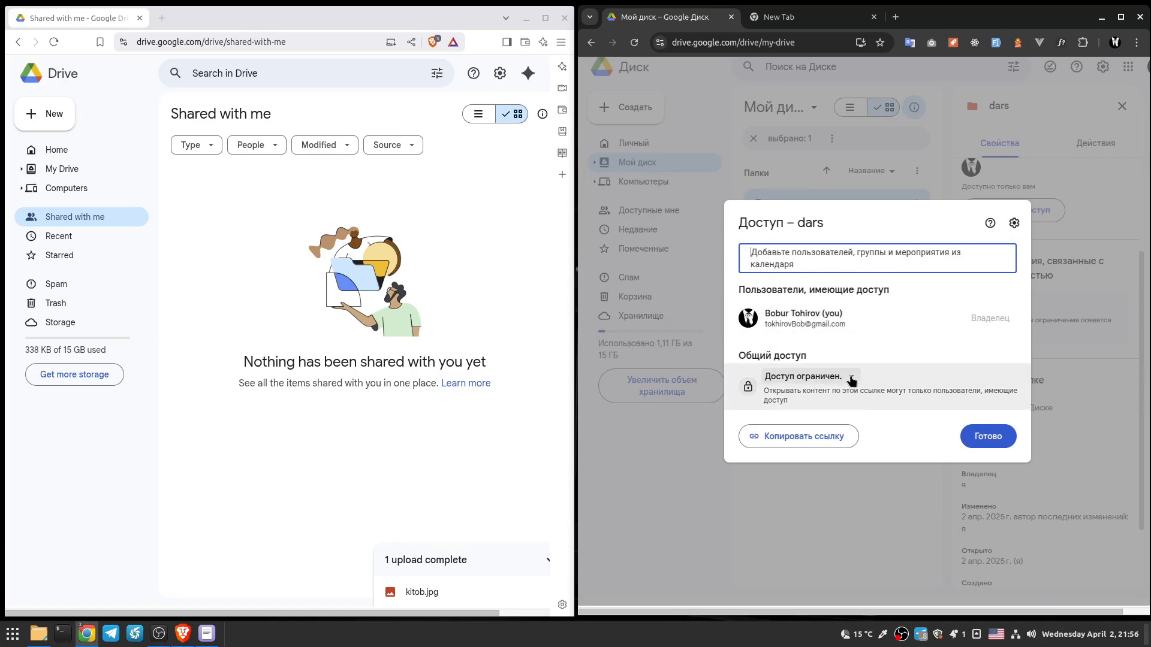
{"action": "left_click", "coordinate": [857, 157]}
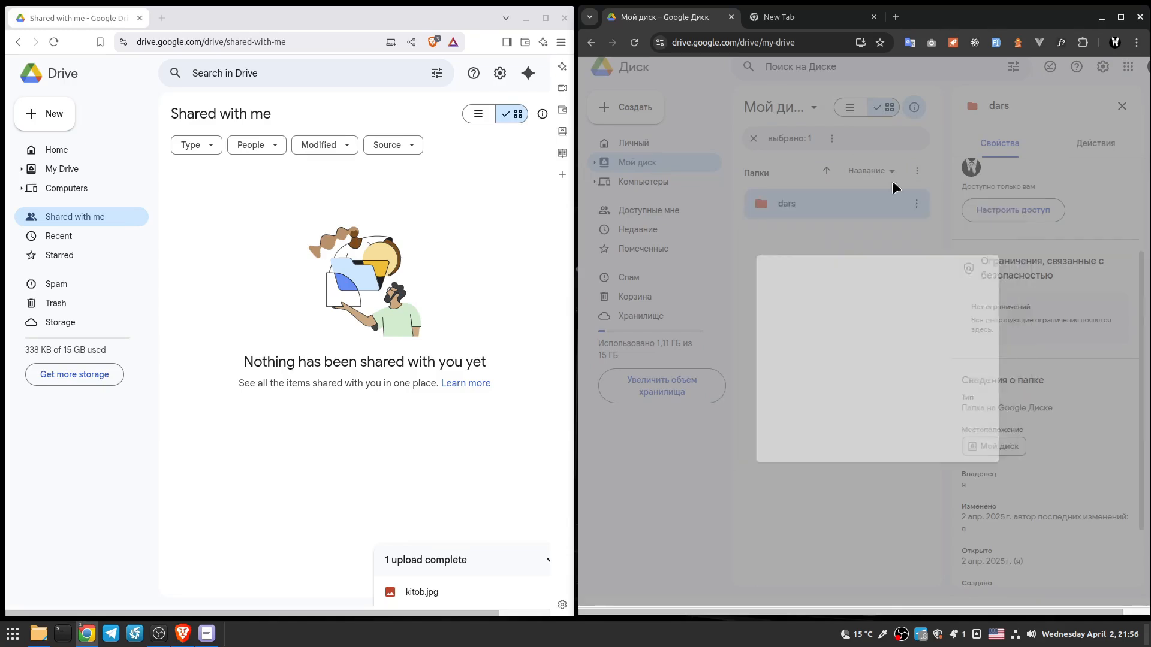
Step: Set the dars folder's general access to "Все, у кого есть ссылка", close its details and reload Shared with me in the English-language window
{"action": "left_click", "coordinate": [916, 204]}
{"action": "mouse_move", "coordinate": [936, 302]}
{"action": "left_click", "coordinate": [792, 308]}
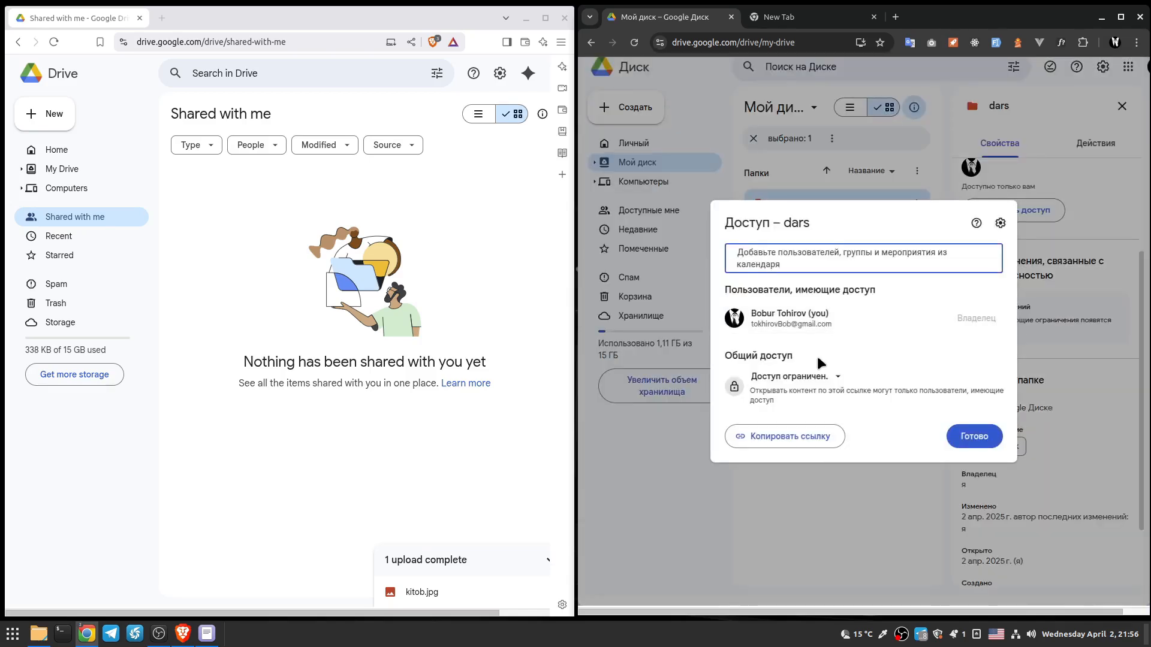
{"action": "left_click", "coordinate": [840, 378]}
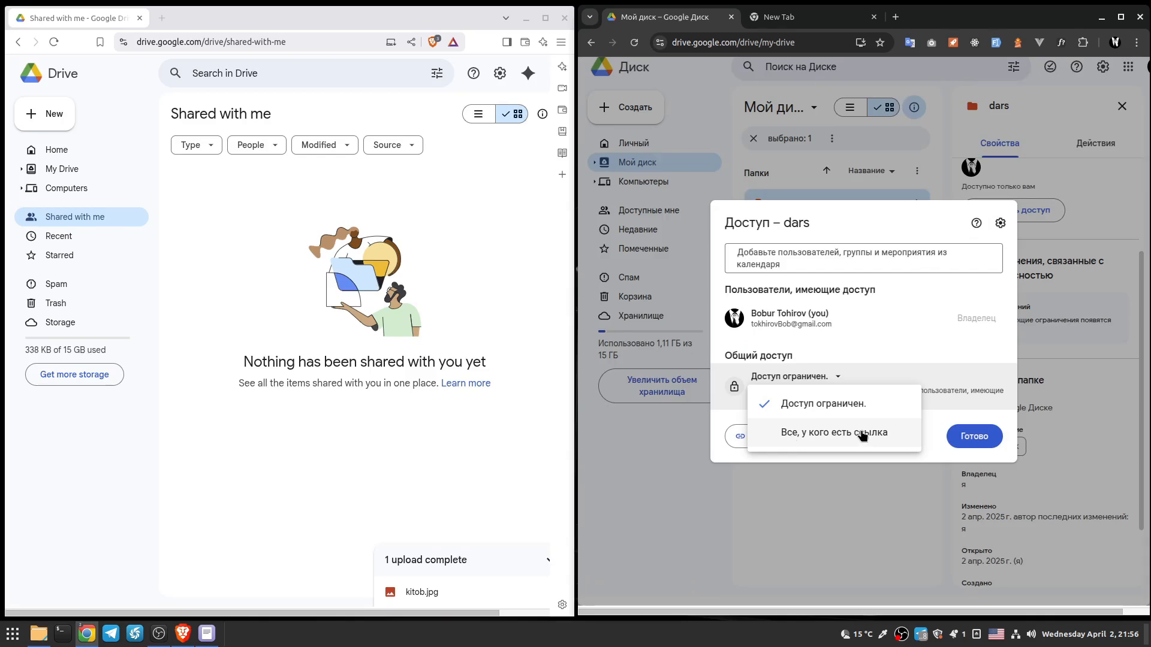
{"action": "left_click", "coordinate": [836, 434]}
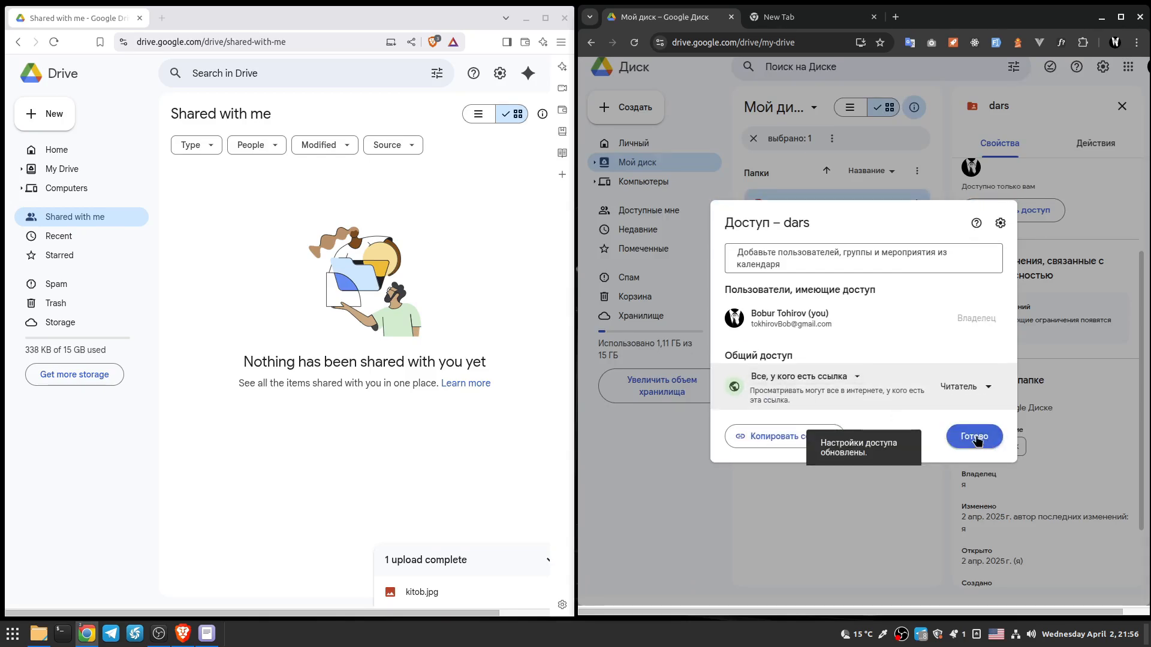
{"action": "left_click", "coordinate": [976, 440]}
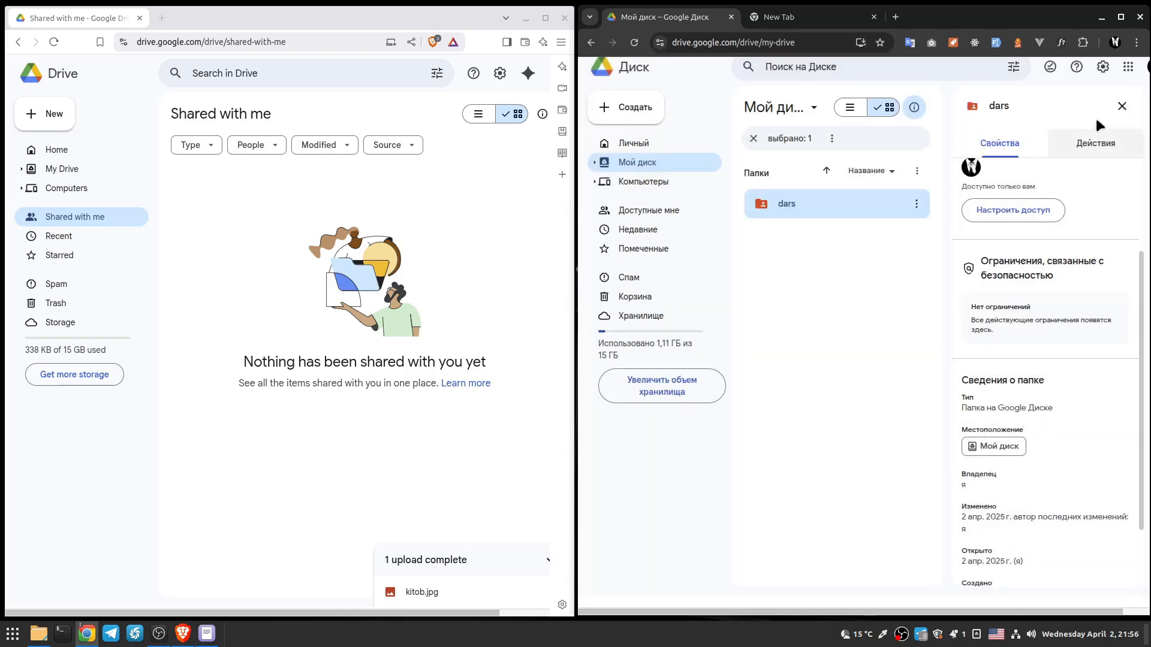
{"action": "left_click", "coordinate": [1122, 107]}
{"action": "left_click", "coordinate": [54, 41]}
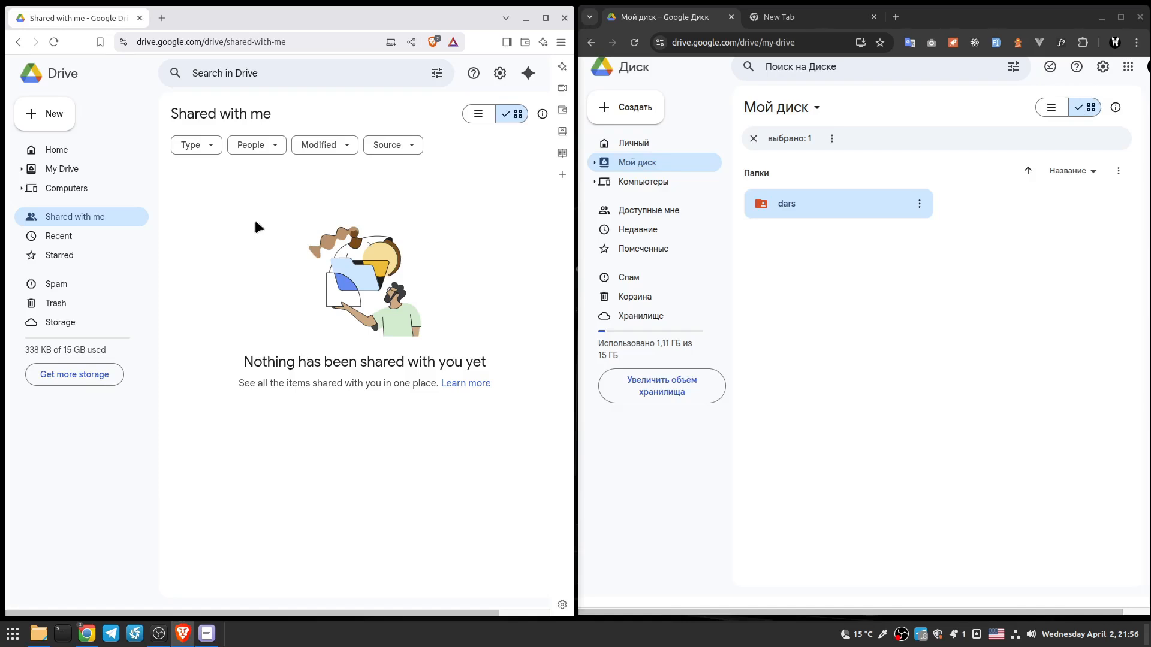
Step: Copy the dars folder's link in the Russian-language window and open it in a new tab of the English-language window
{"action": "left_click", "coordinate": [919, 205]}
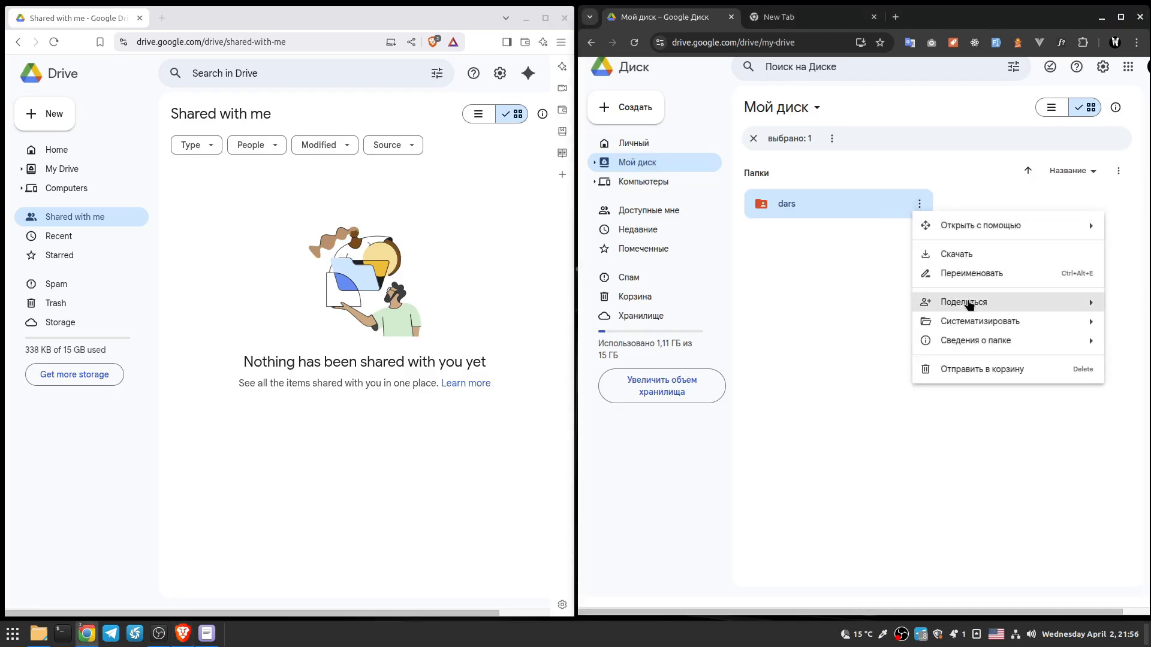
{"action": "mouse_move", "coordinate": [968, 304]}
{"action": "left_click", "coordinate": [776, 327]}
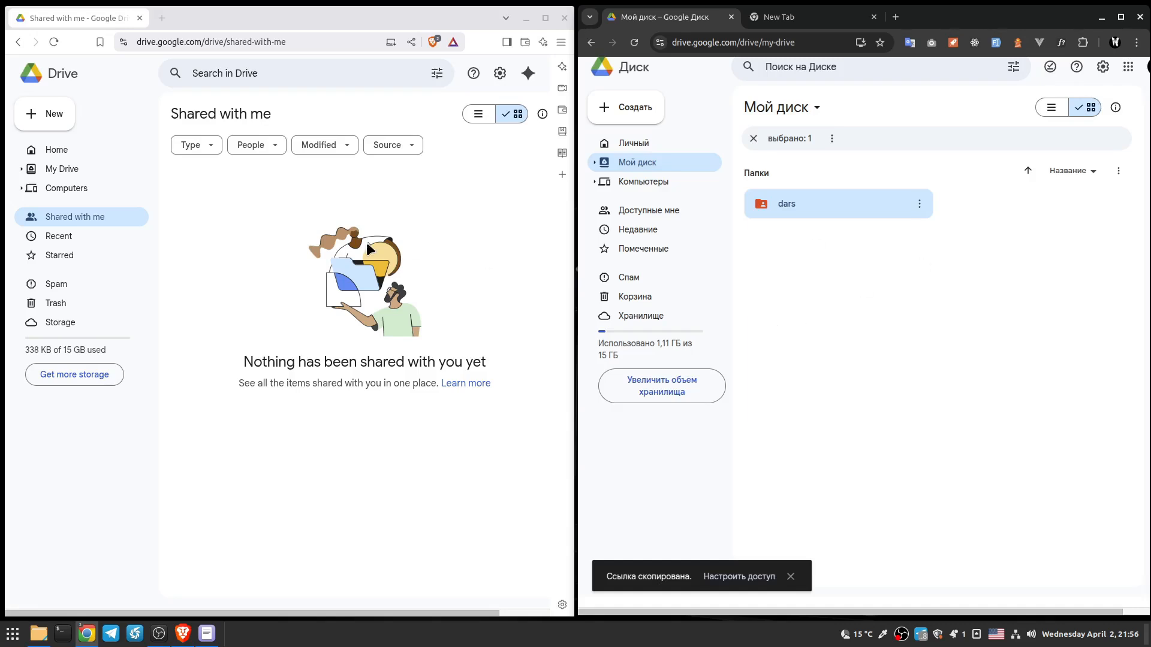
{"action": "left_click", "coordinate": [162, 18]}
{"action": "right_click", "coordinate": [175, 37]}
{"action": "left_click", "coordinate": [217, 117]}
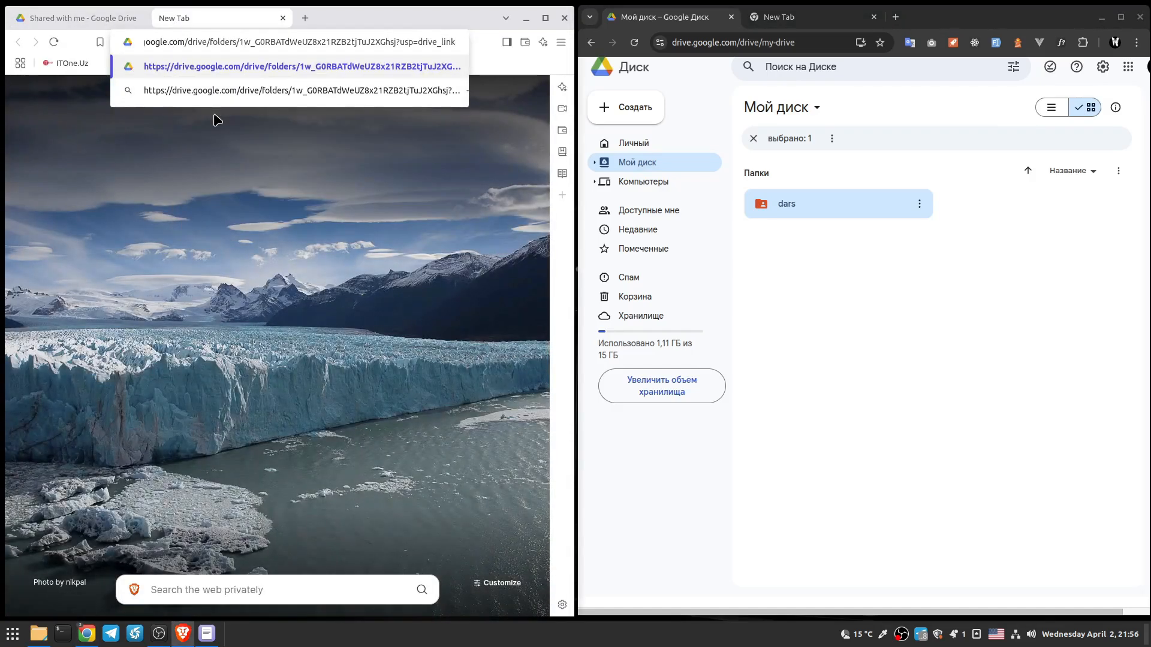
{"action": "key", "text": "Return"}
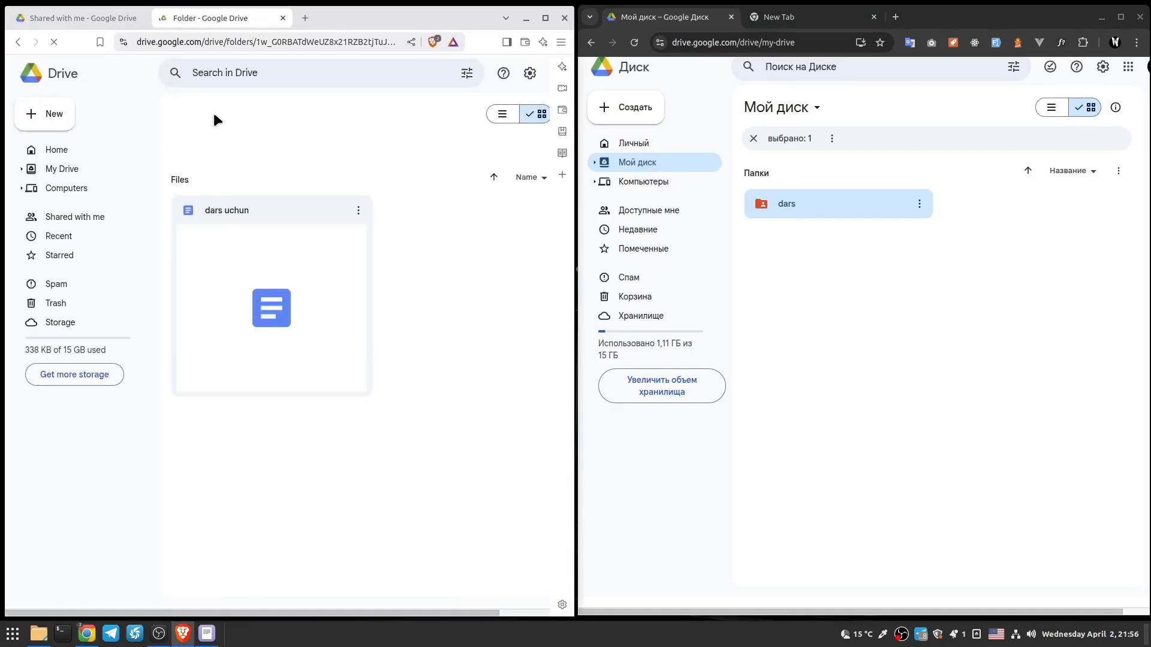
Step: View the "dars uchun" document from the linked folder, close it and check the Home and Recent sections
{"action": "double_click", "coordinate": [235, 241]}
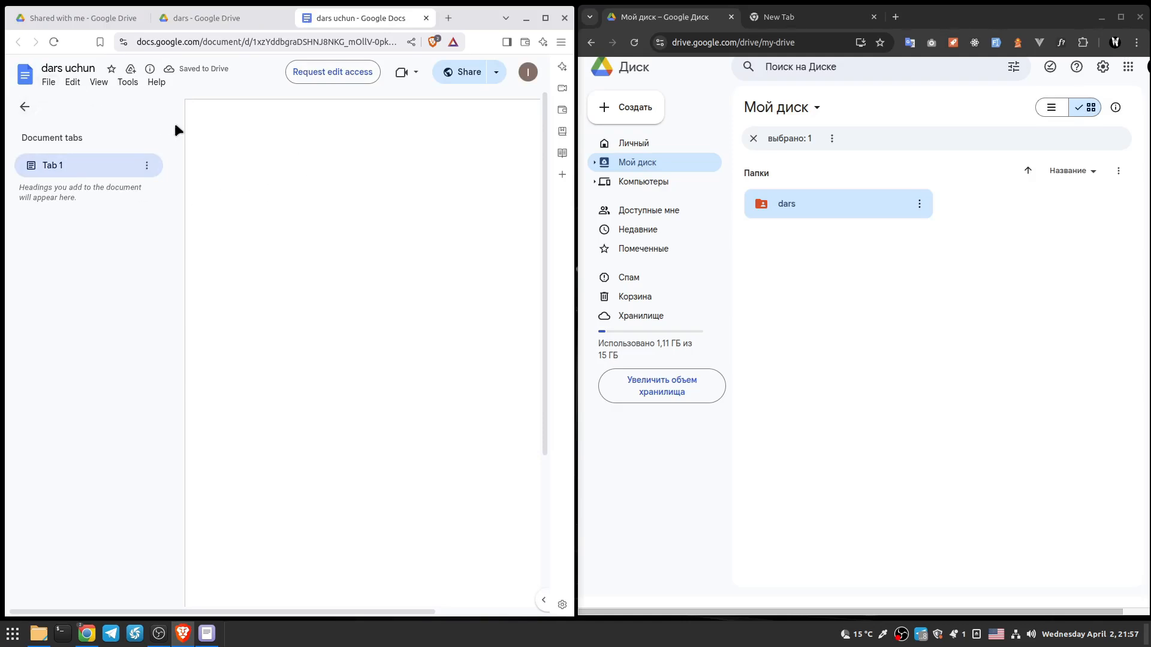
{"action": "middle_click", "coordinate": [365, 14]}
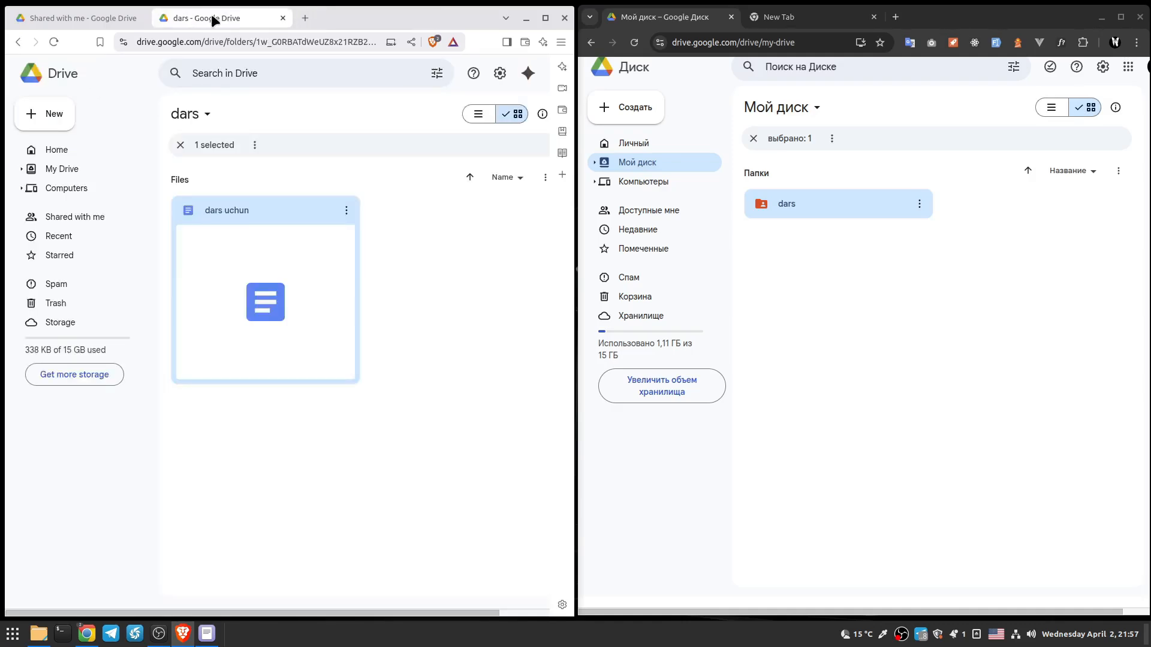
{"action": "left_click", "coordinate": [78, 150]}
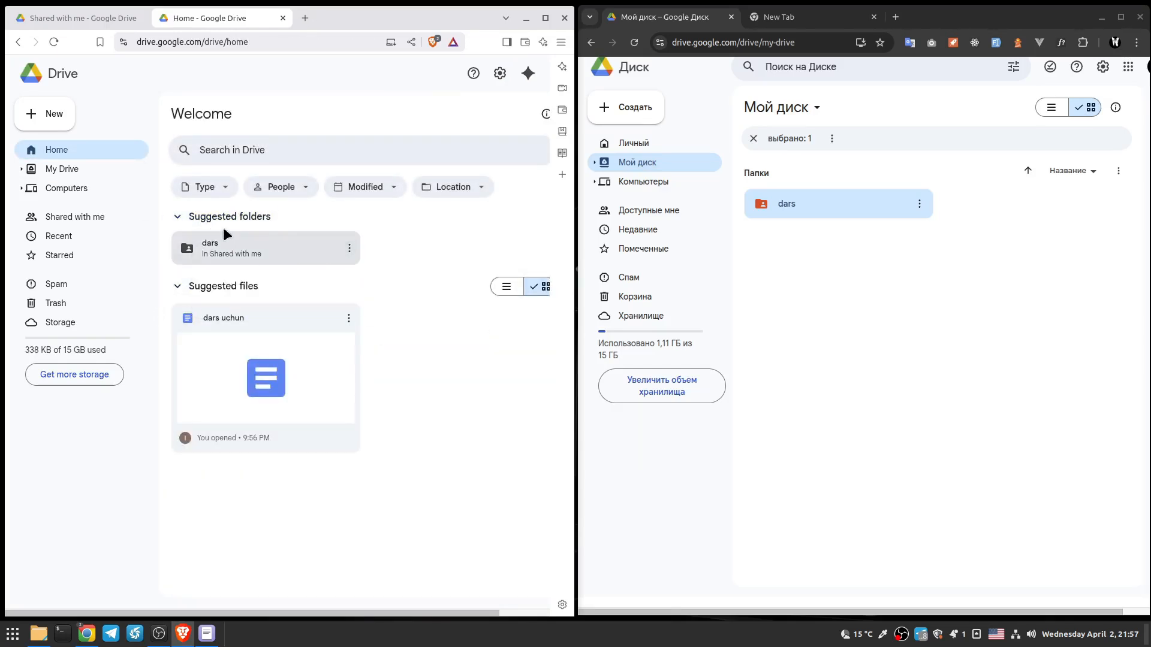
{"action": "left_click", "coordinate": [67, 237]}
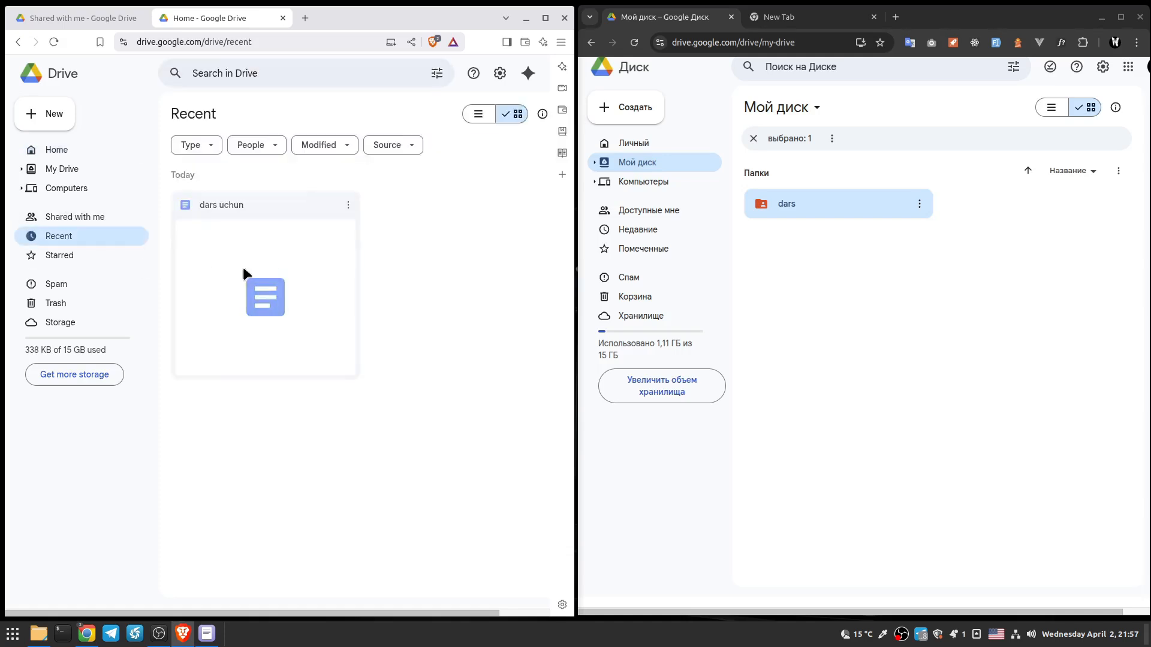
{"action": "left_click", "coordinate": [56, 150]}
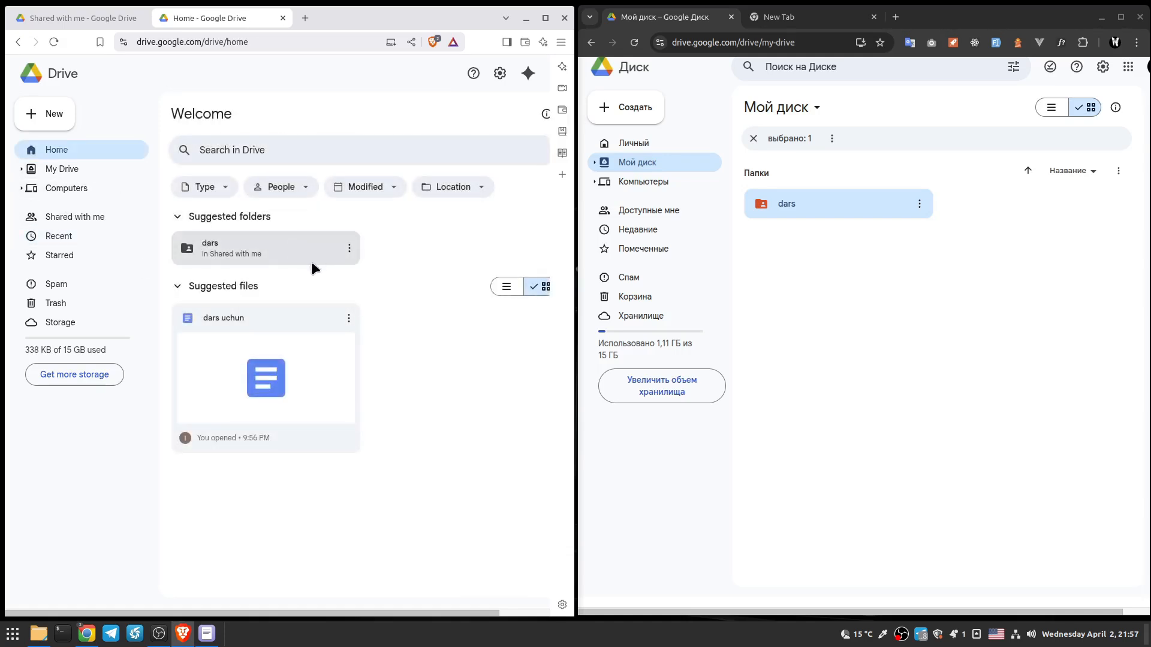
Step: Review the link role options for the dars folder, set its general access to "Доступ ограничен." and finish the sharing settings
{"action": "left_click", "coordinate": [919, 203]}
{"action": "mouse_move", "coordinate": [962, 302]}
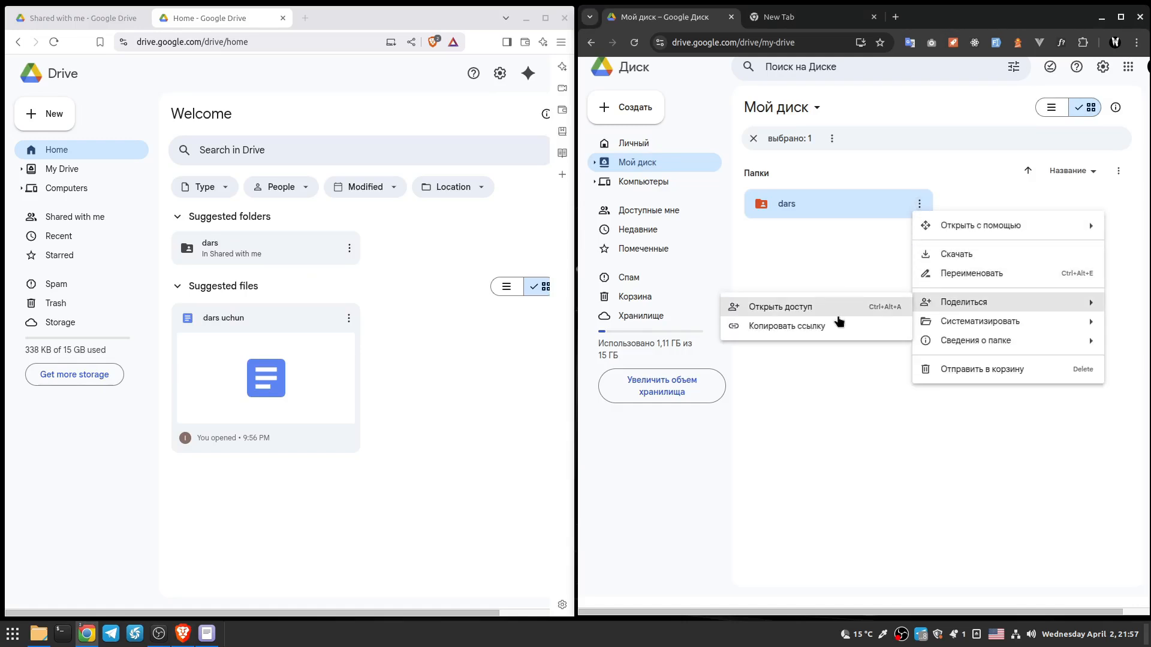
{"action": "left_click", "coordinate": [788, 306]}
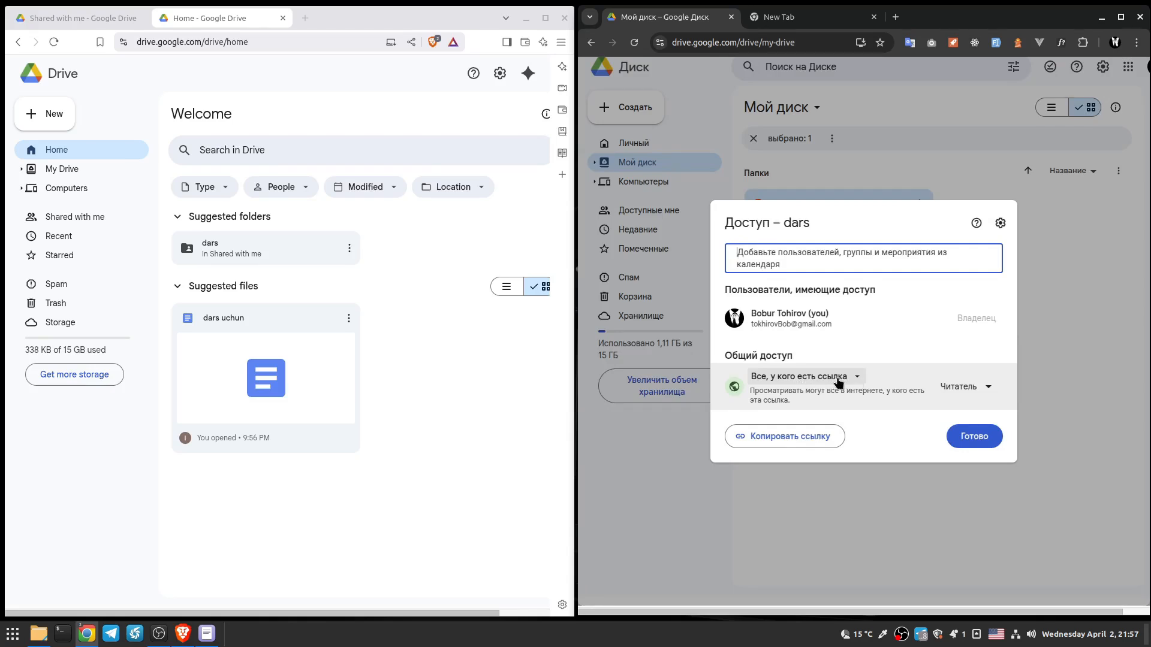
{"action": "left_click", "coordinate": [986, 387]}
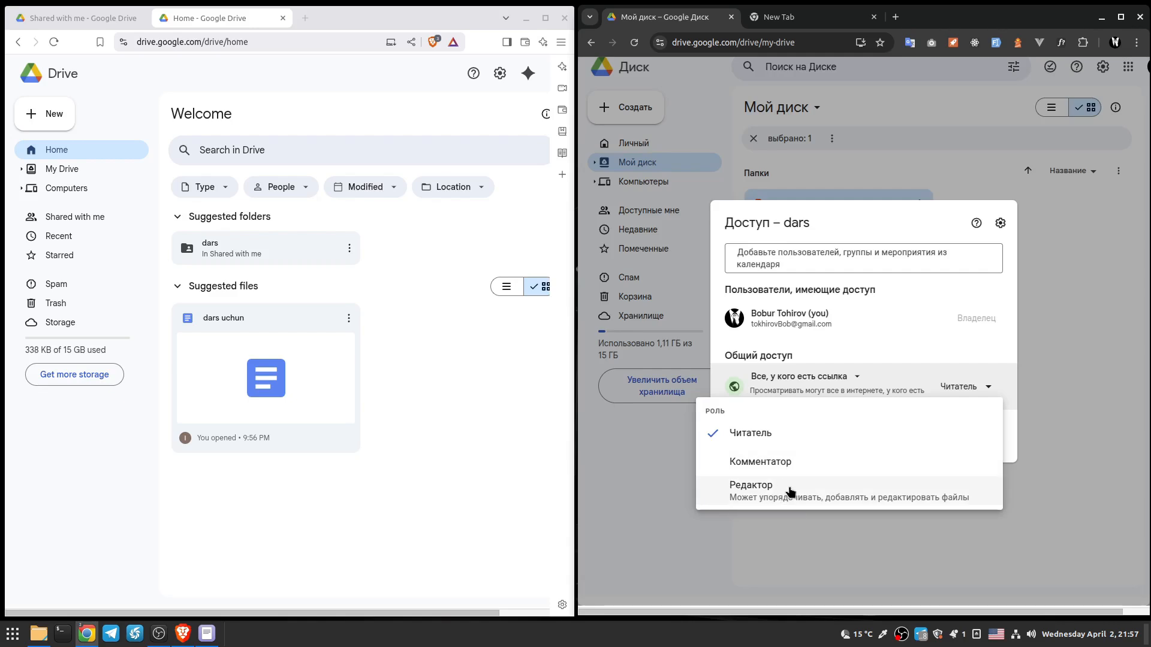
{"action": "left_click", "coordinate": [874, 217]}
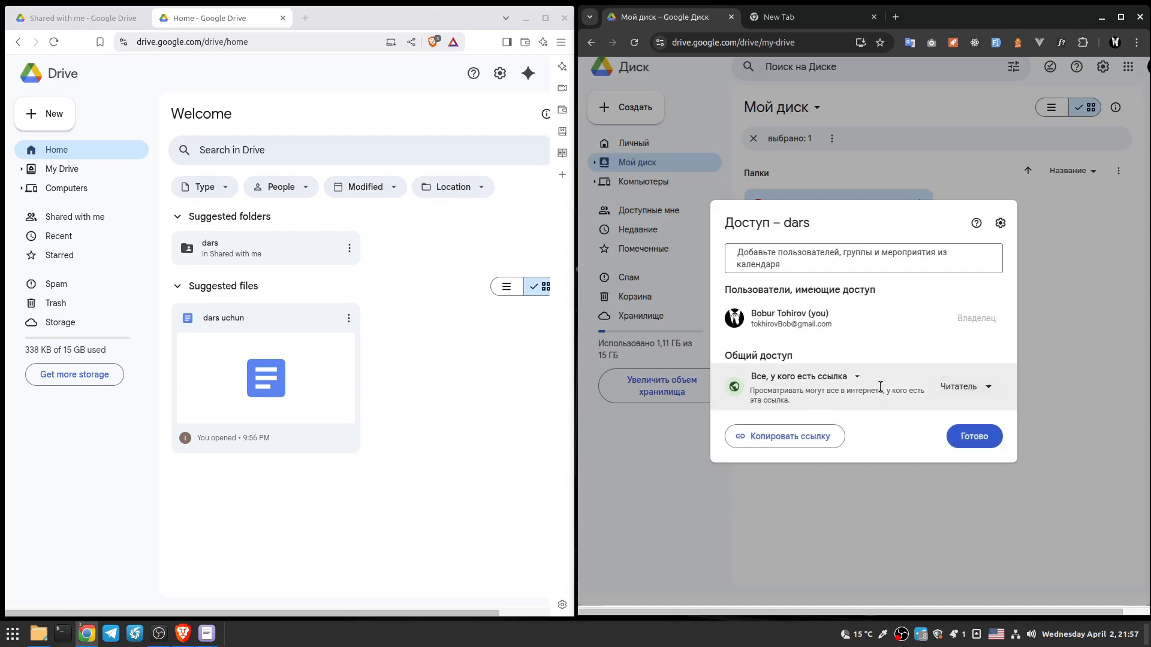
{"action": "left_click", "coordinate": [839, 382]}
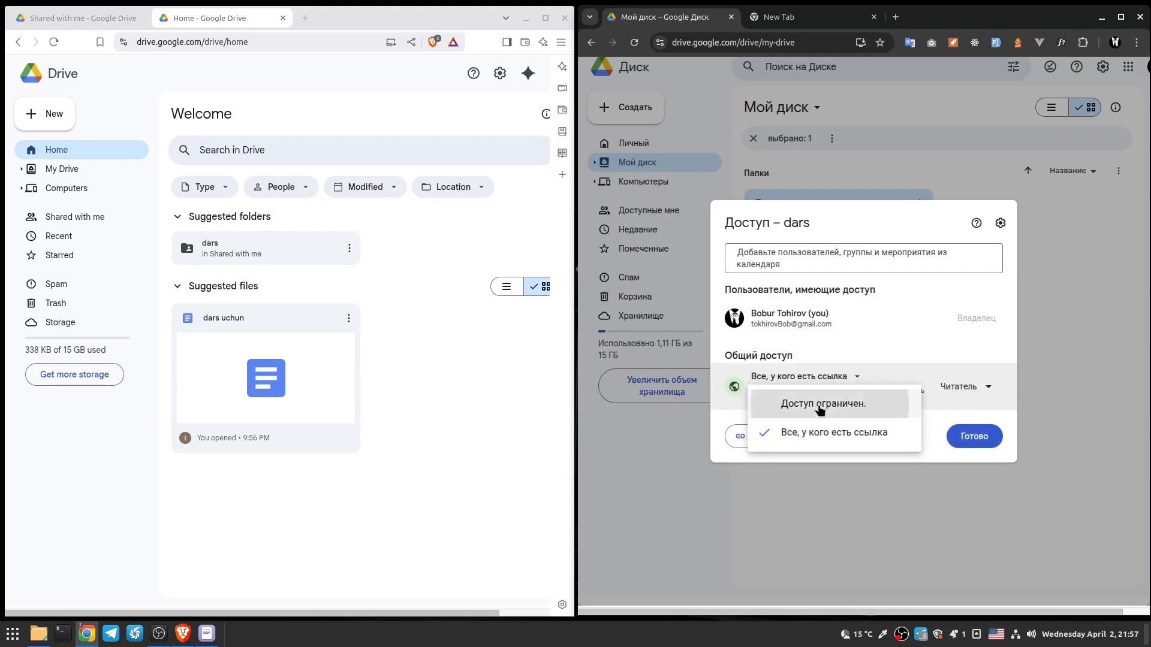
{"action": "left_click", "coordinate": [820, 404]}
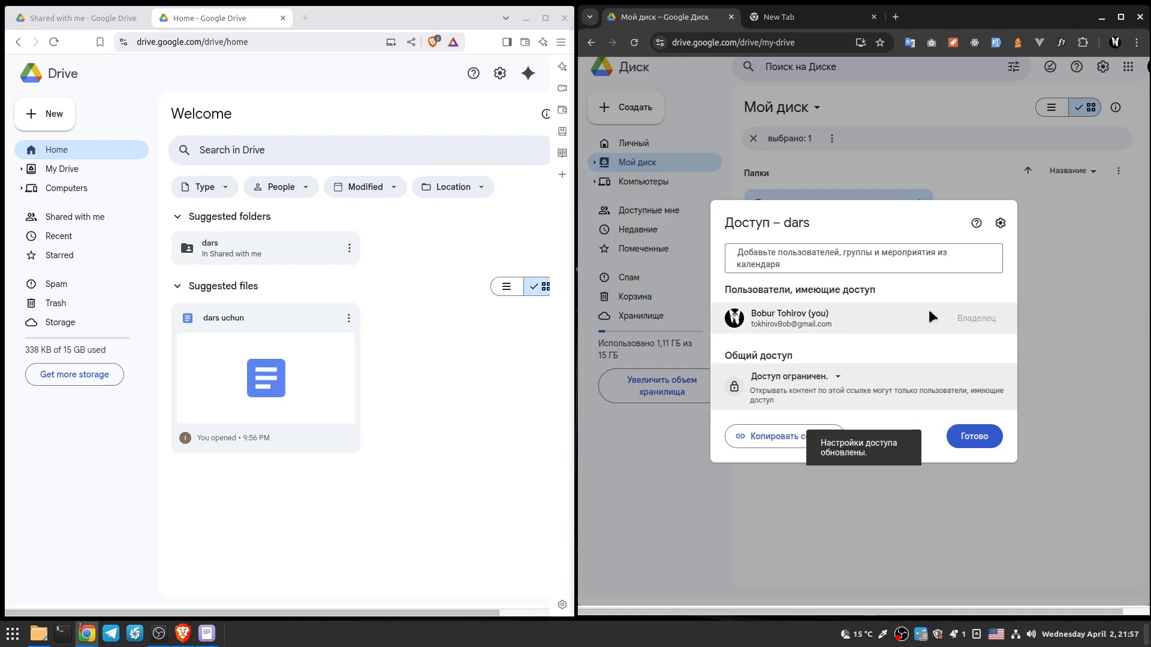
{"action": "left_click", "coordinate": [974, 438]}
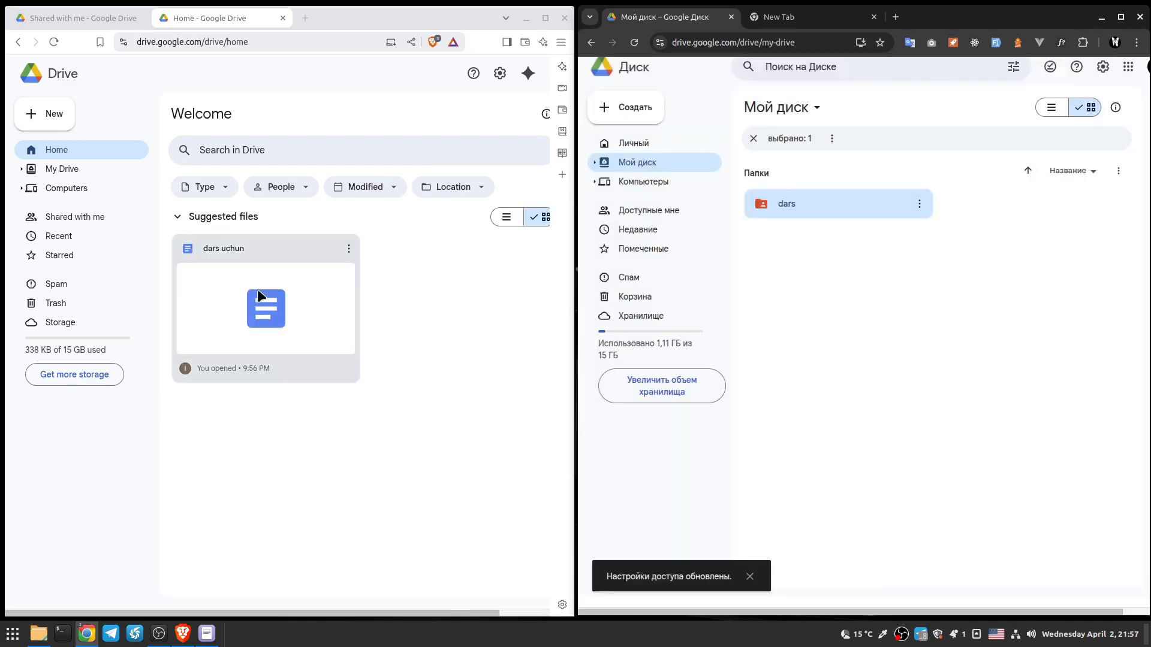
Step: Try to open the "dars uchun" document from Home in the English-language window, and close its tab
{"action": "double_click", "coordinate": [232, 287]}
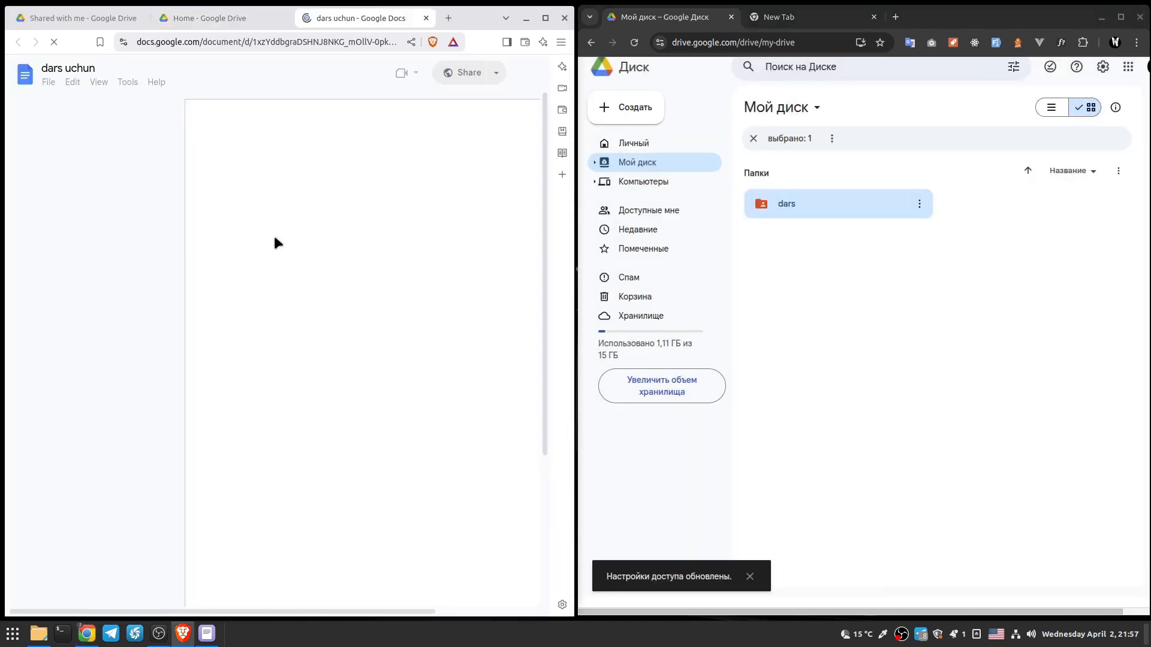
{"action": "left_click", "coordinate": [378, 100]}
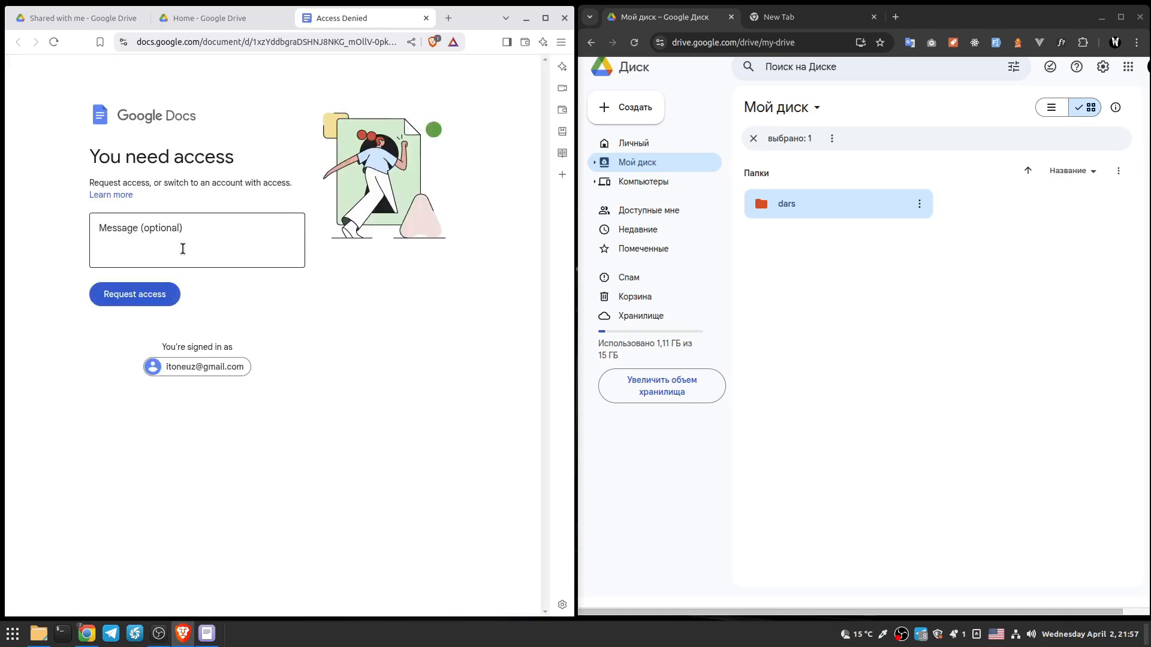
{"action": "middle_click", "coordinate": [361, 18]}
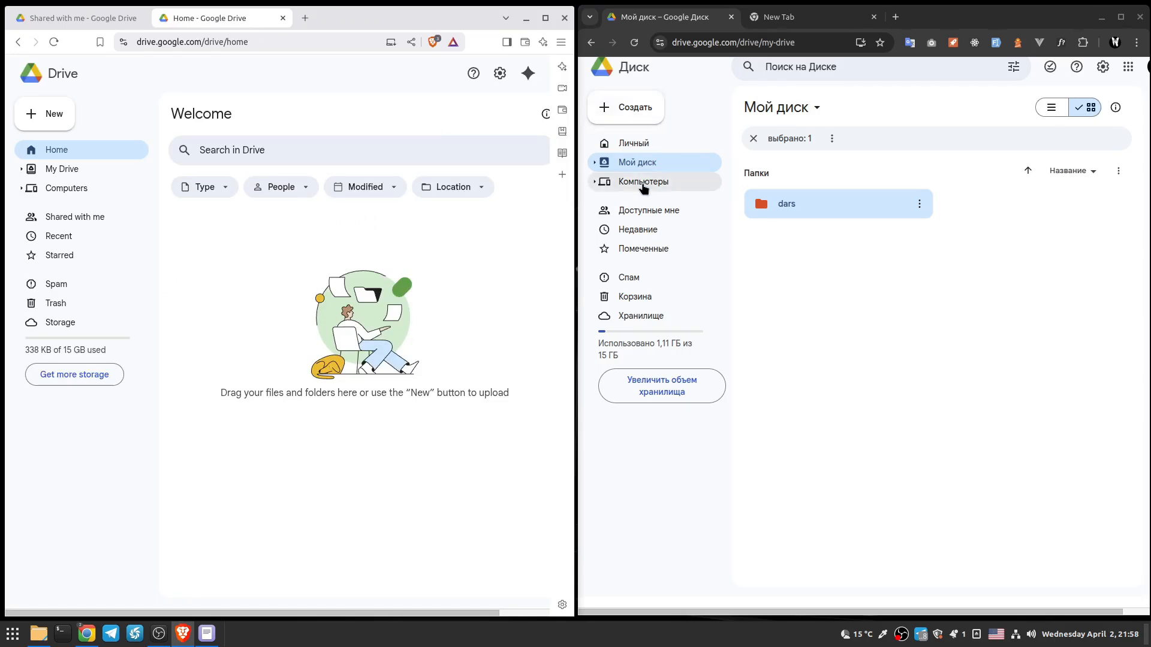